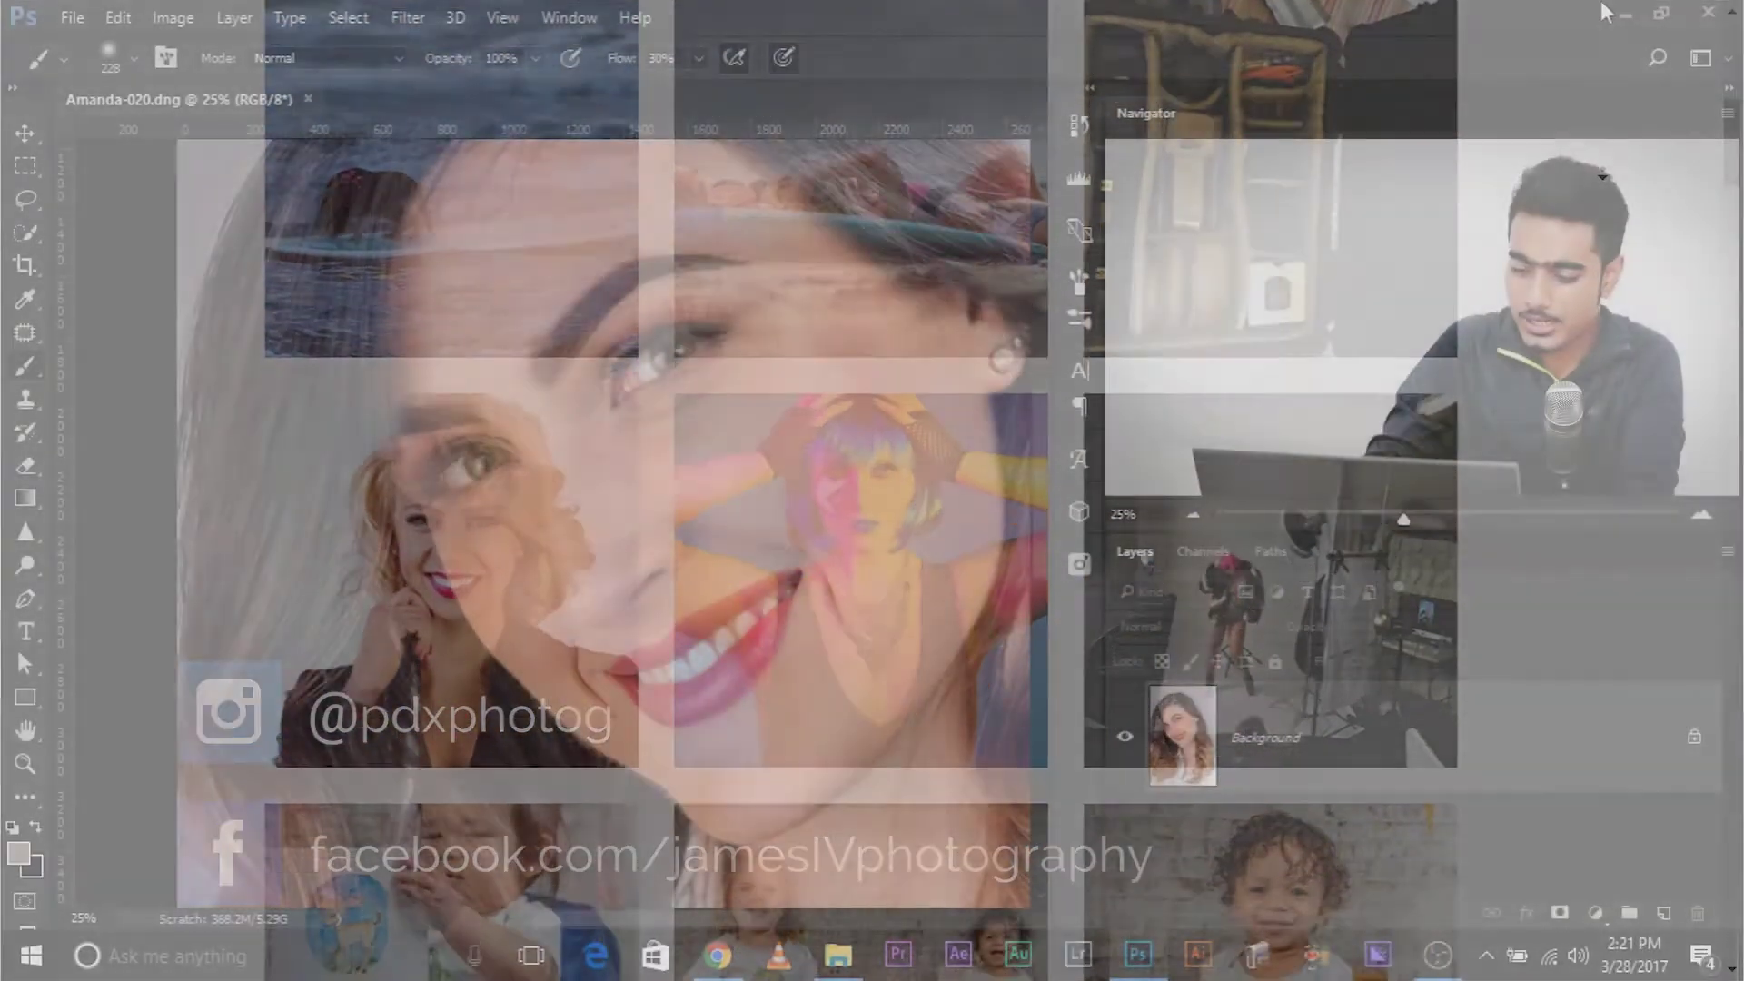
- Zoom the Amanda-020 portrait to 50%, centred on the eyes
key("ctrl+plus")
key("ctrl+plus")
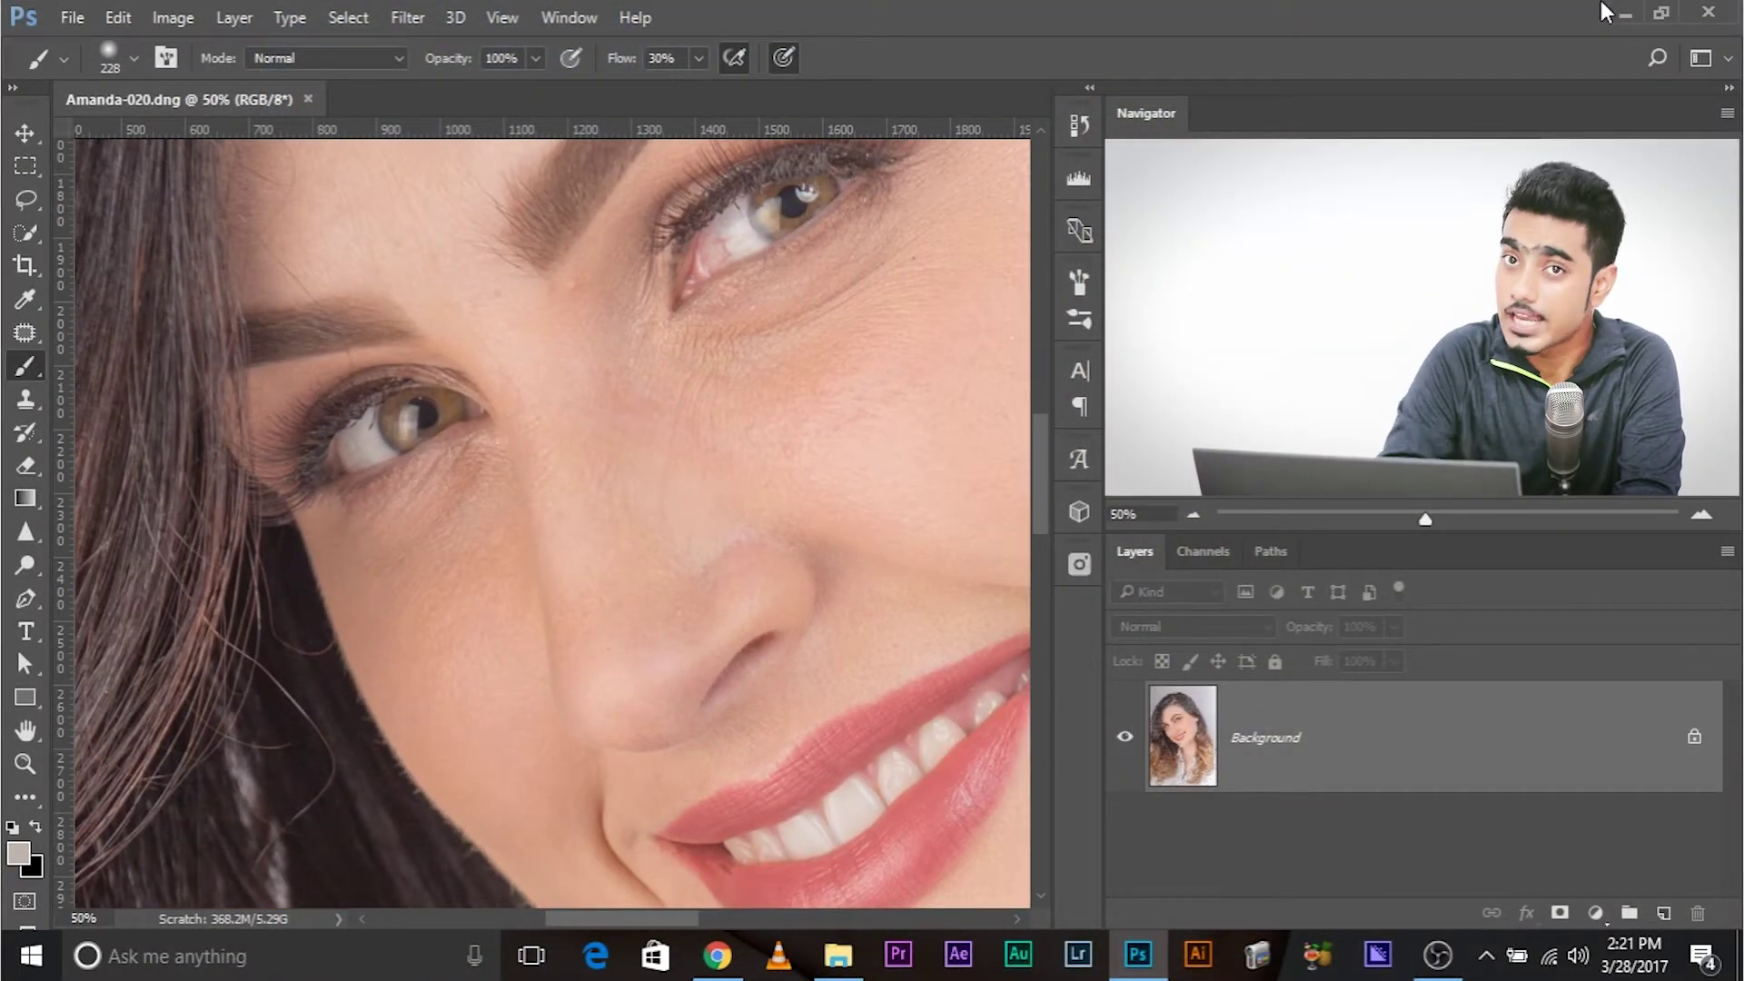
- Trace a freehand Lasso outline around the upper eye and its under-eye skin
left_click_drag(928, 187, 843, 362)
left_click(25, 198)
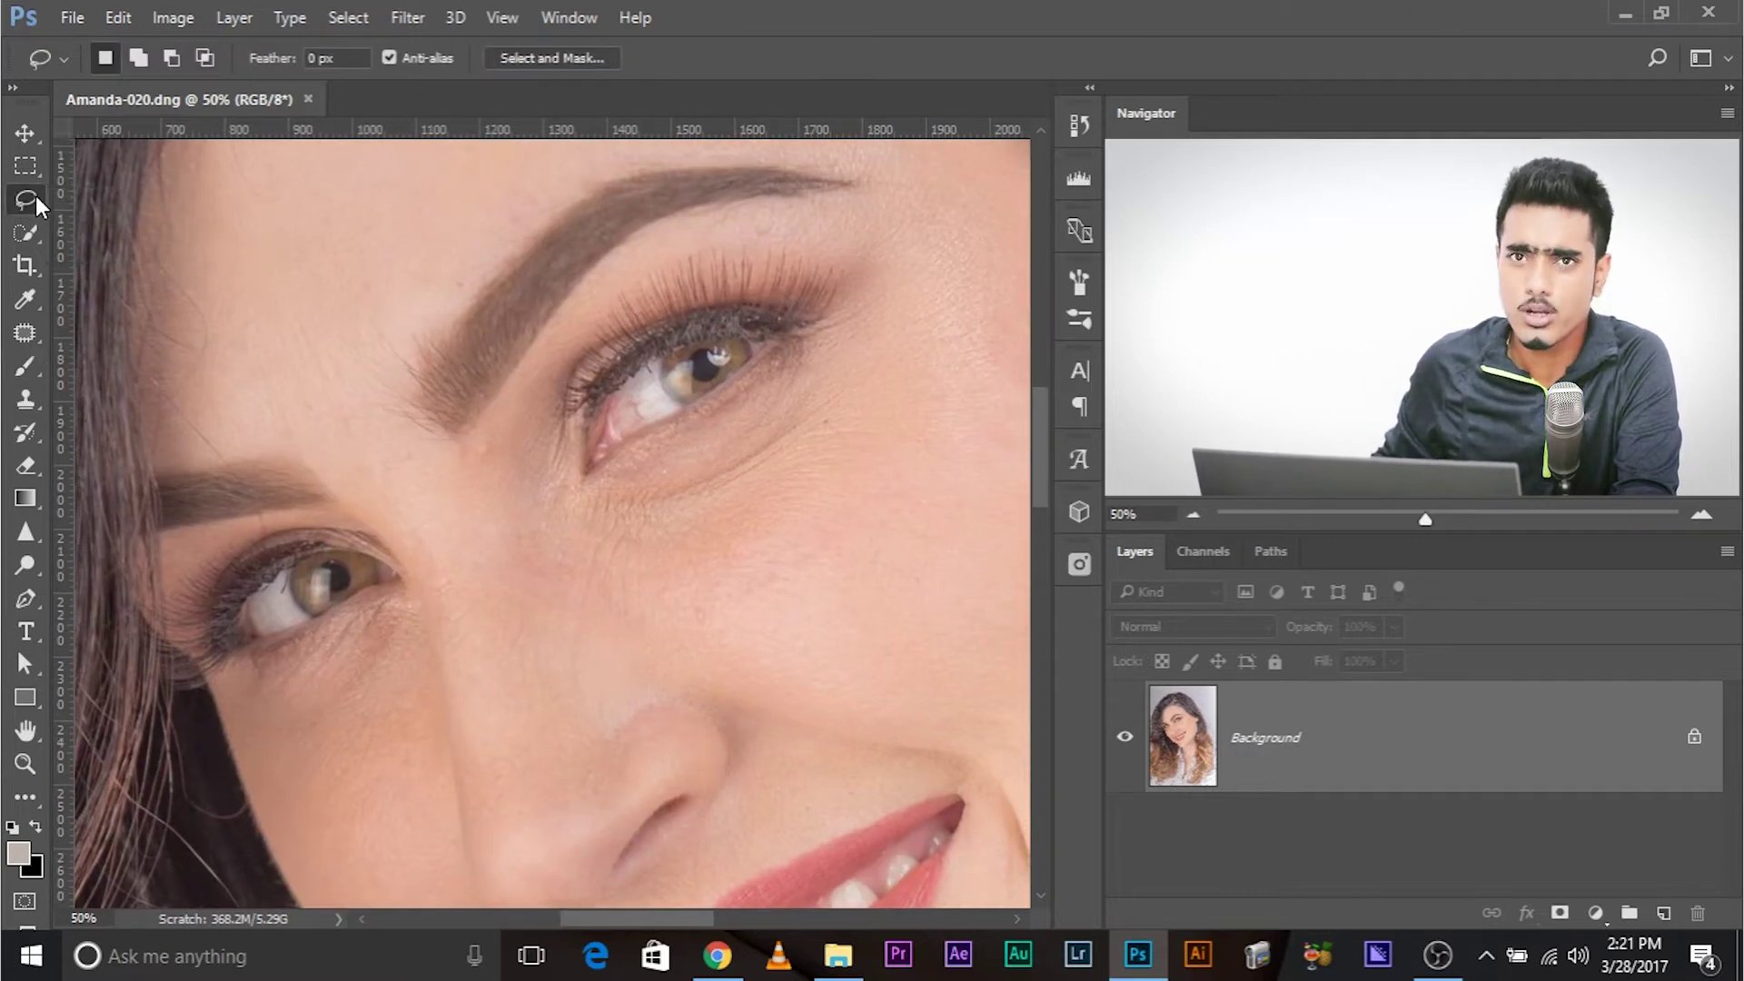
left_click_drag(481, 198, 210, 281)
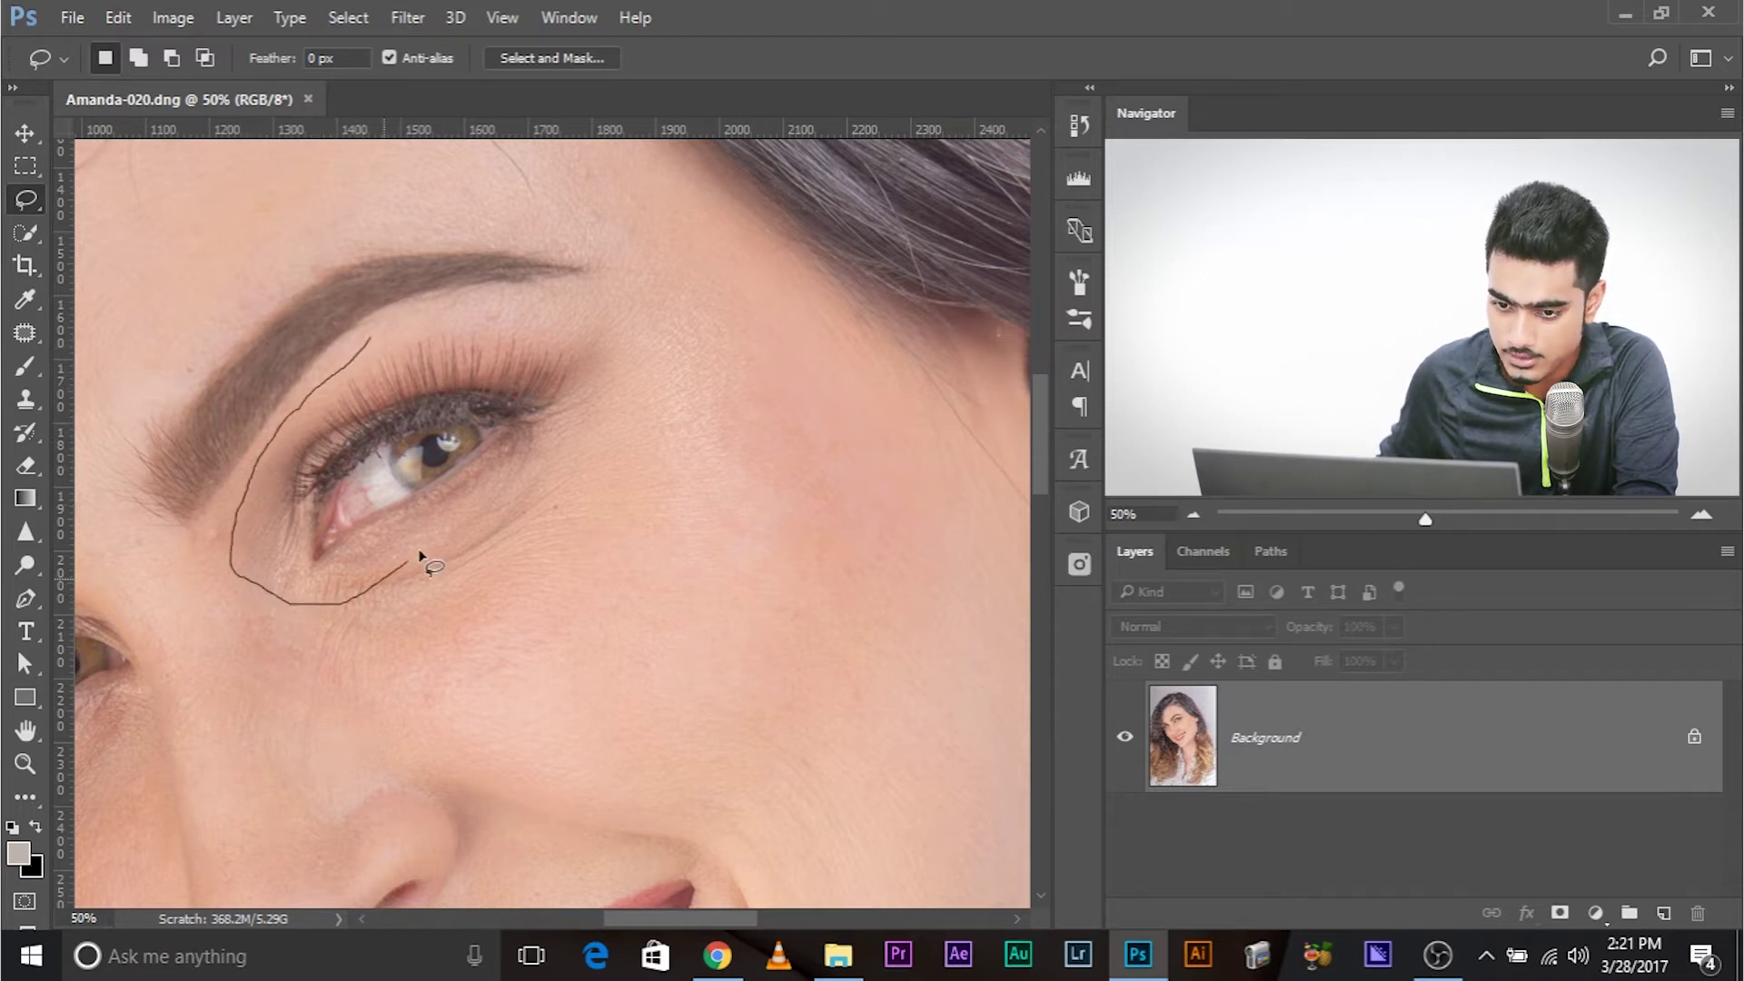
left_click_drag(421, 555, 522, 496)
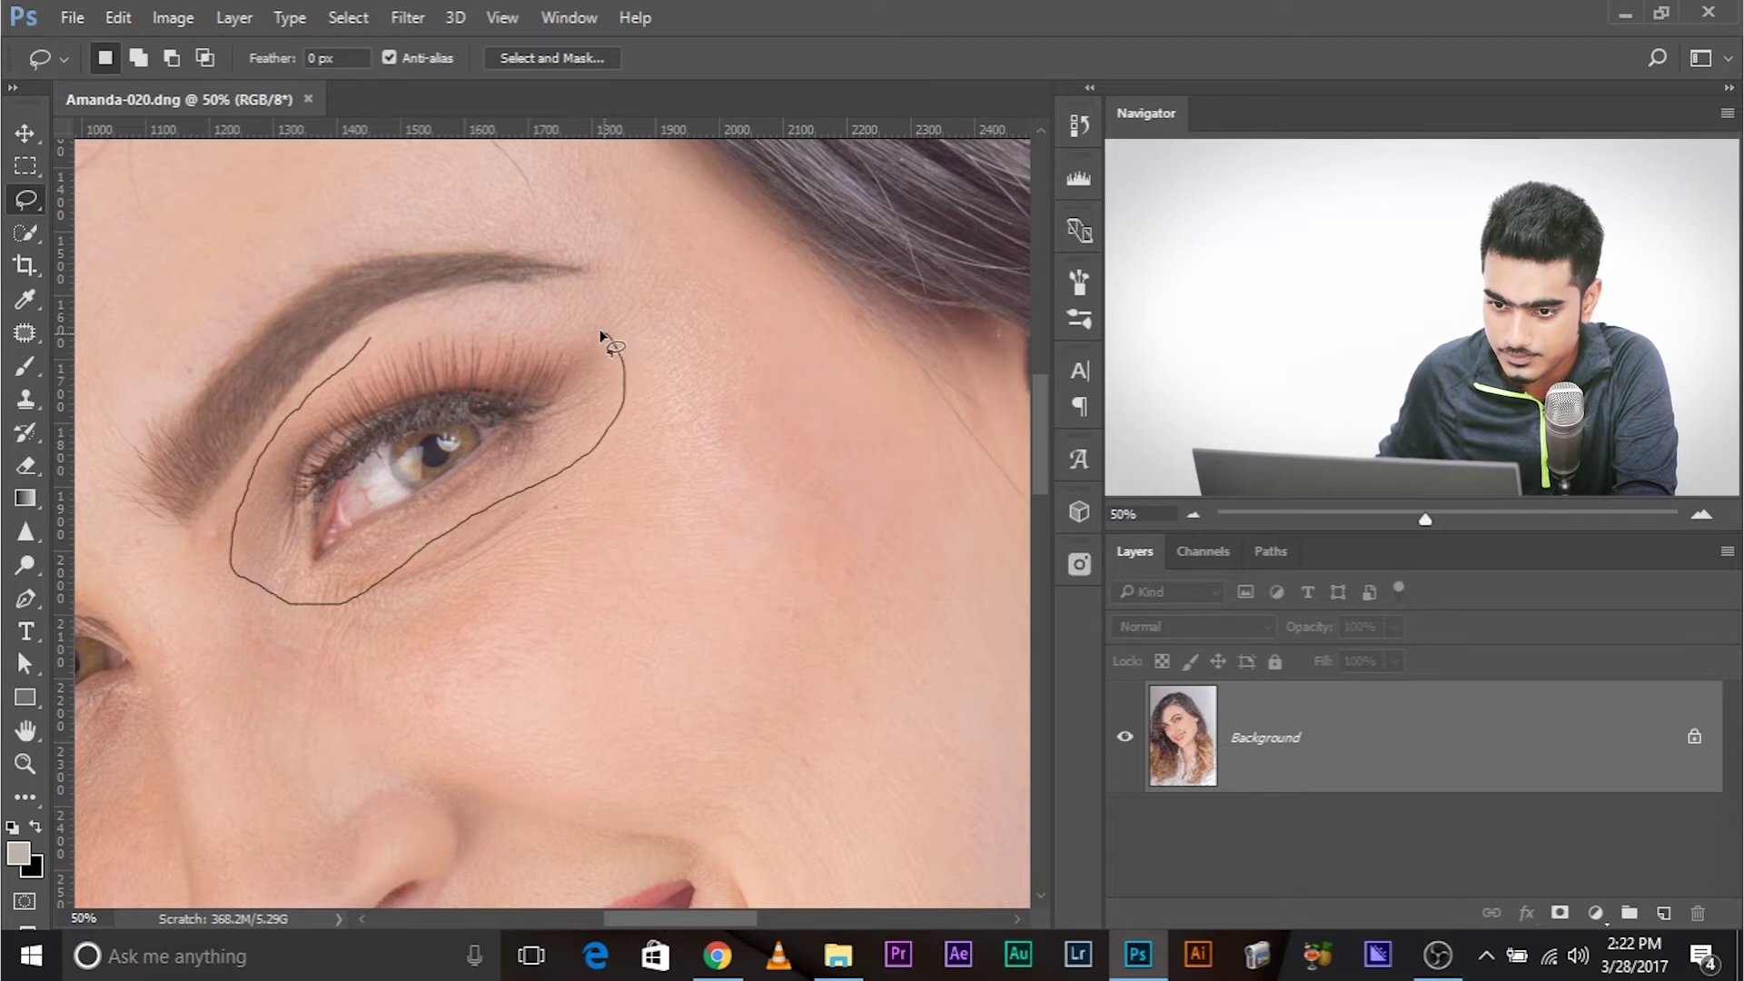
left_click_drag(348, 347, 365, 338)
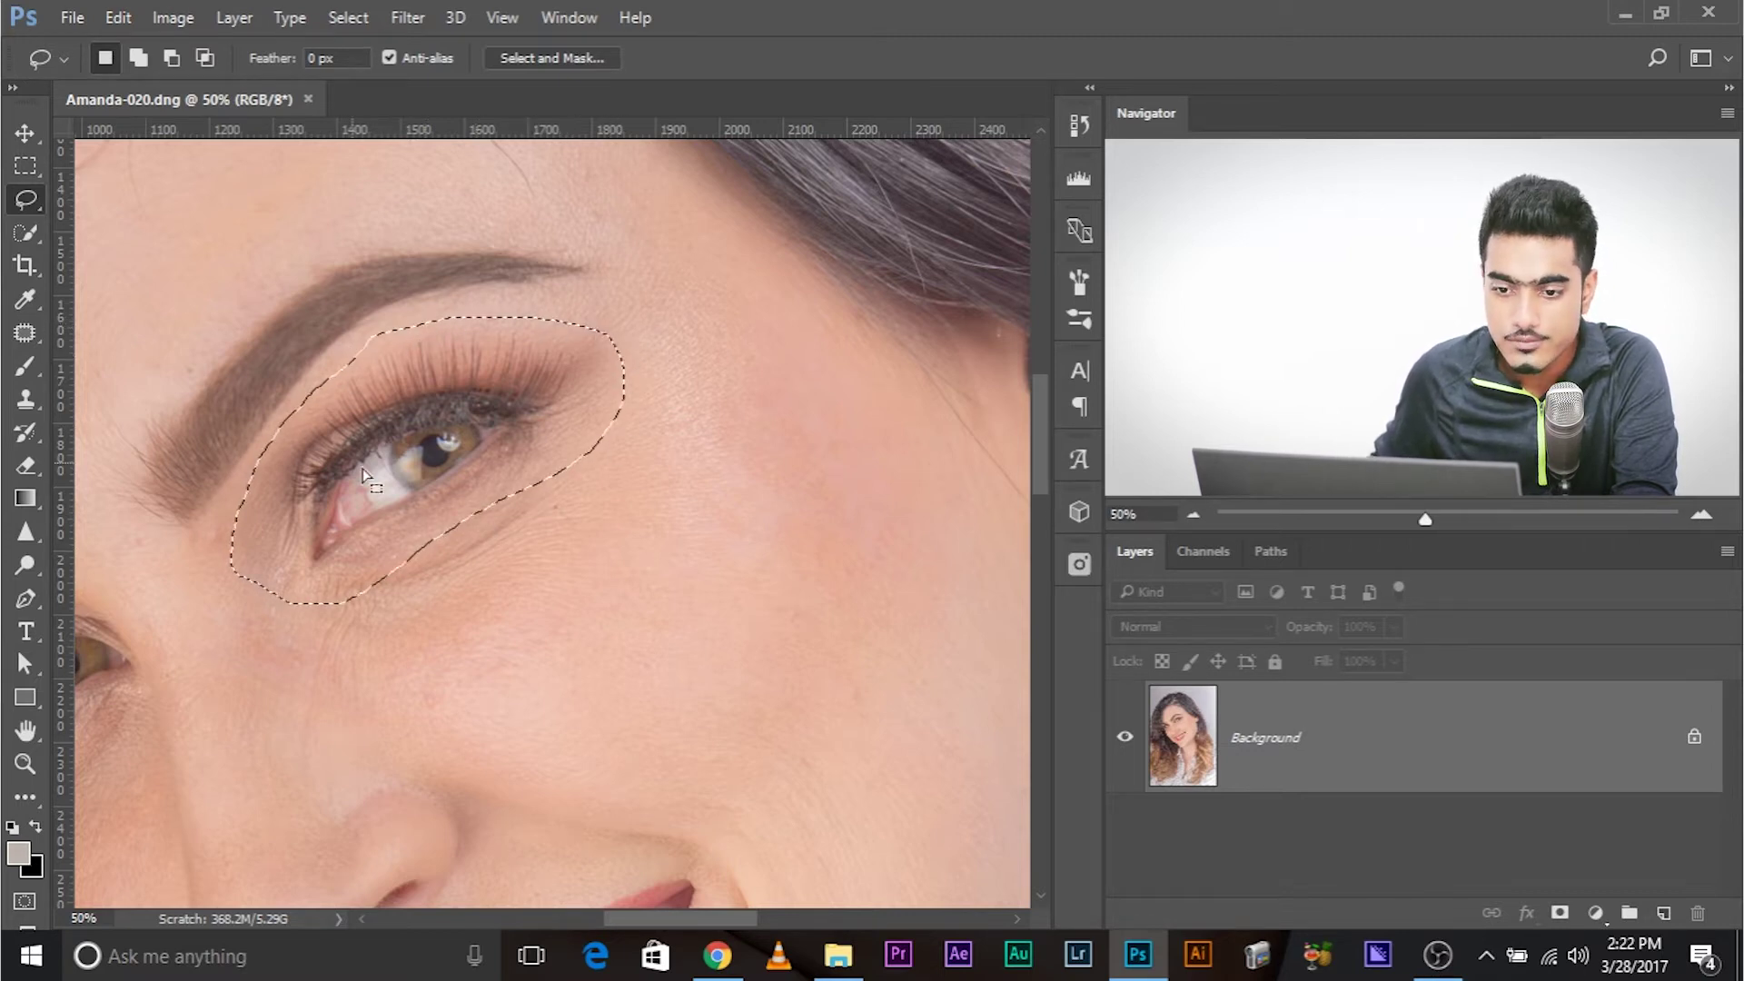
- Refine the eye selection by subtracting the left lobe and edge slivers and adding lower-left area
left_click_drag(209, 608, 296, 545)
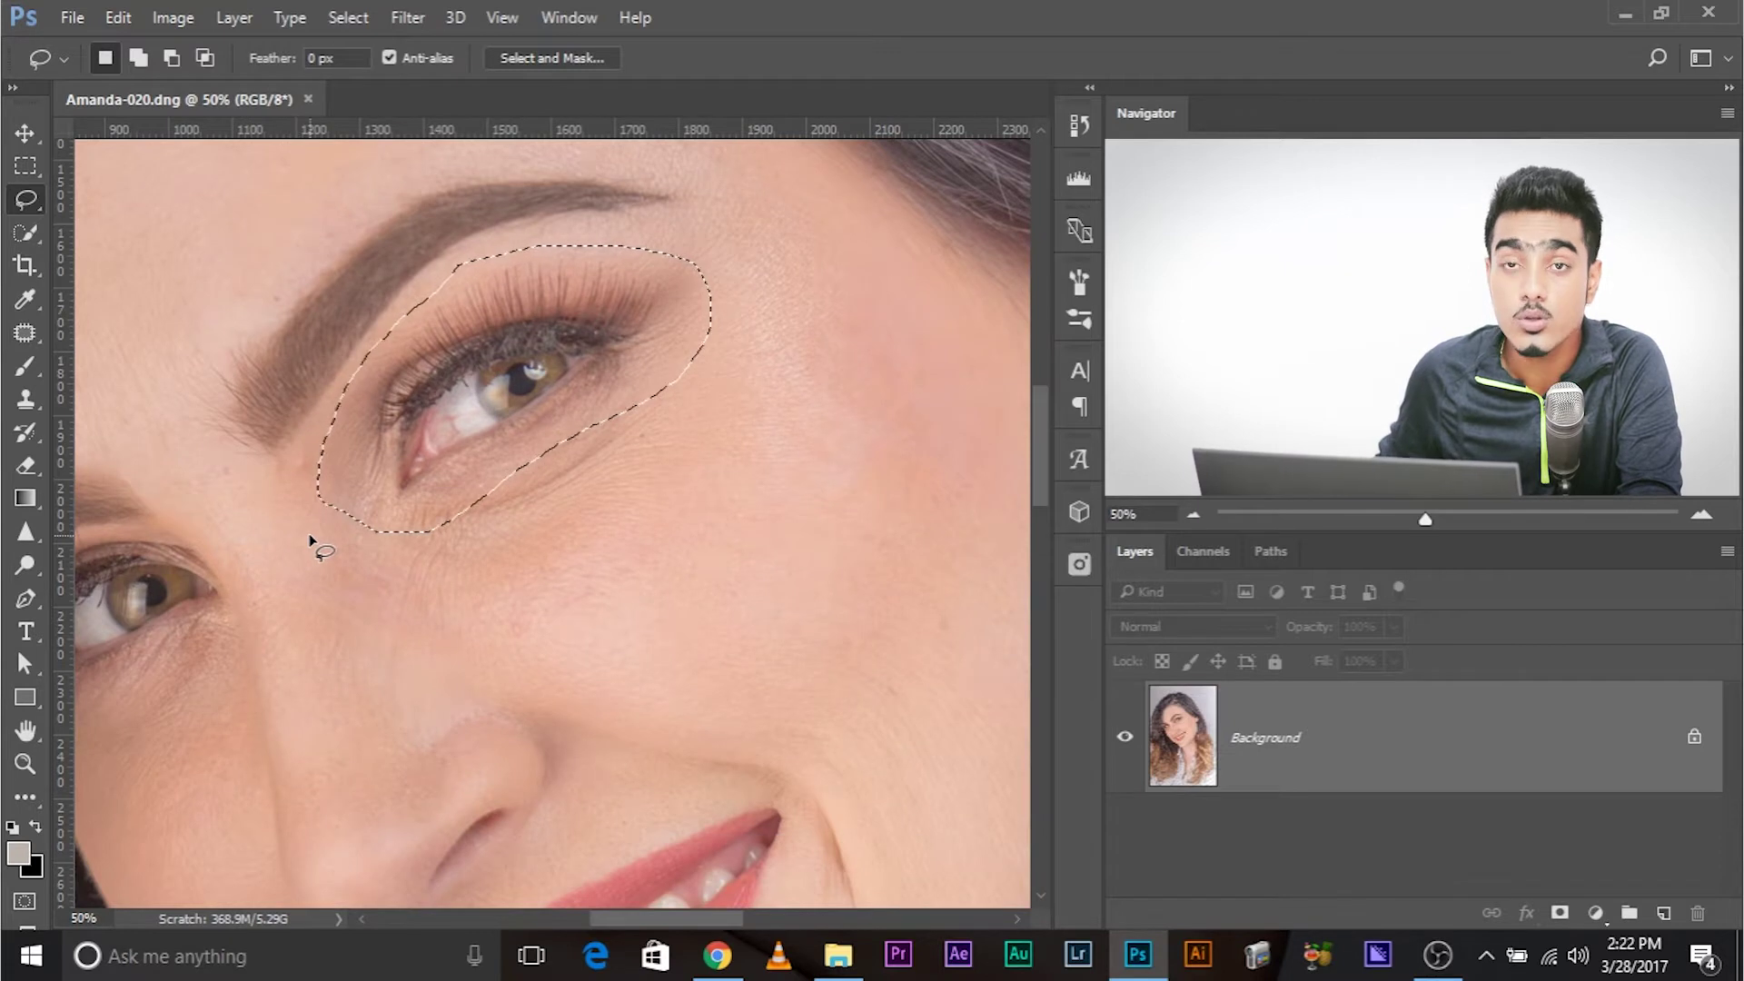
key("alt")
mouse_move(309, 427)
left_mouse_down()
mouse_move(338, 392)
mouse_move(352, 509)
mouse_move(291, 389)
mouse_move(308, 386)
mouse_move(342, 448)
mouse_move(325, 302)
left_mouse_up()
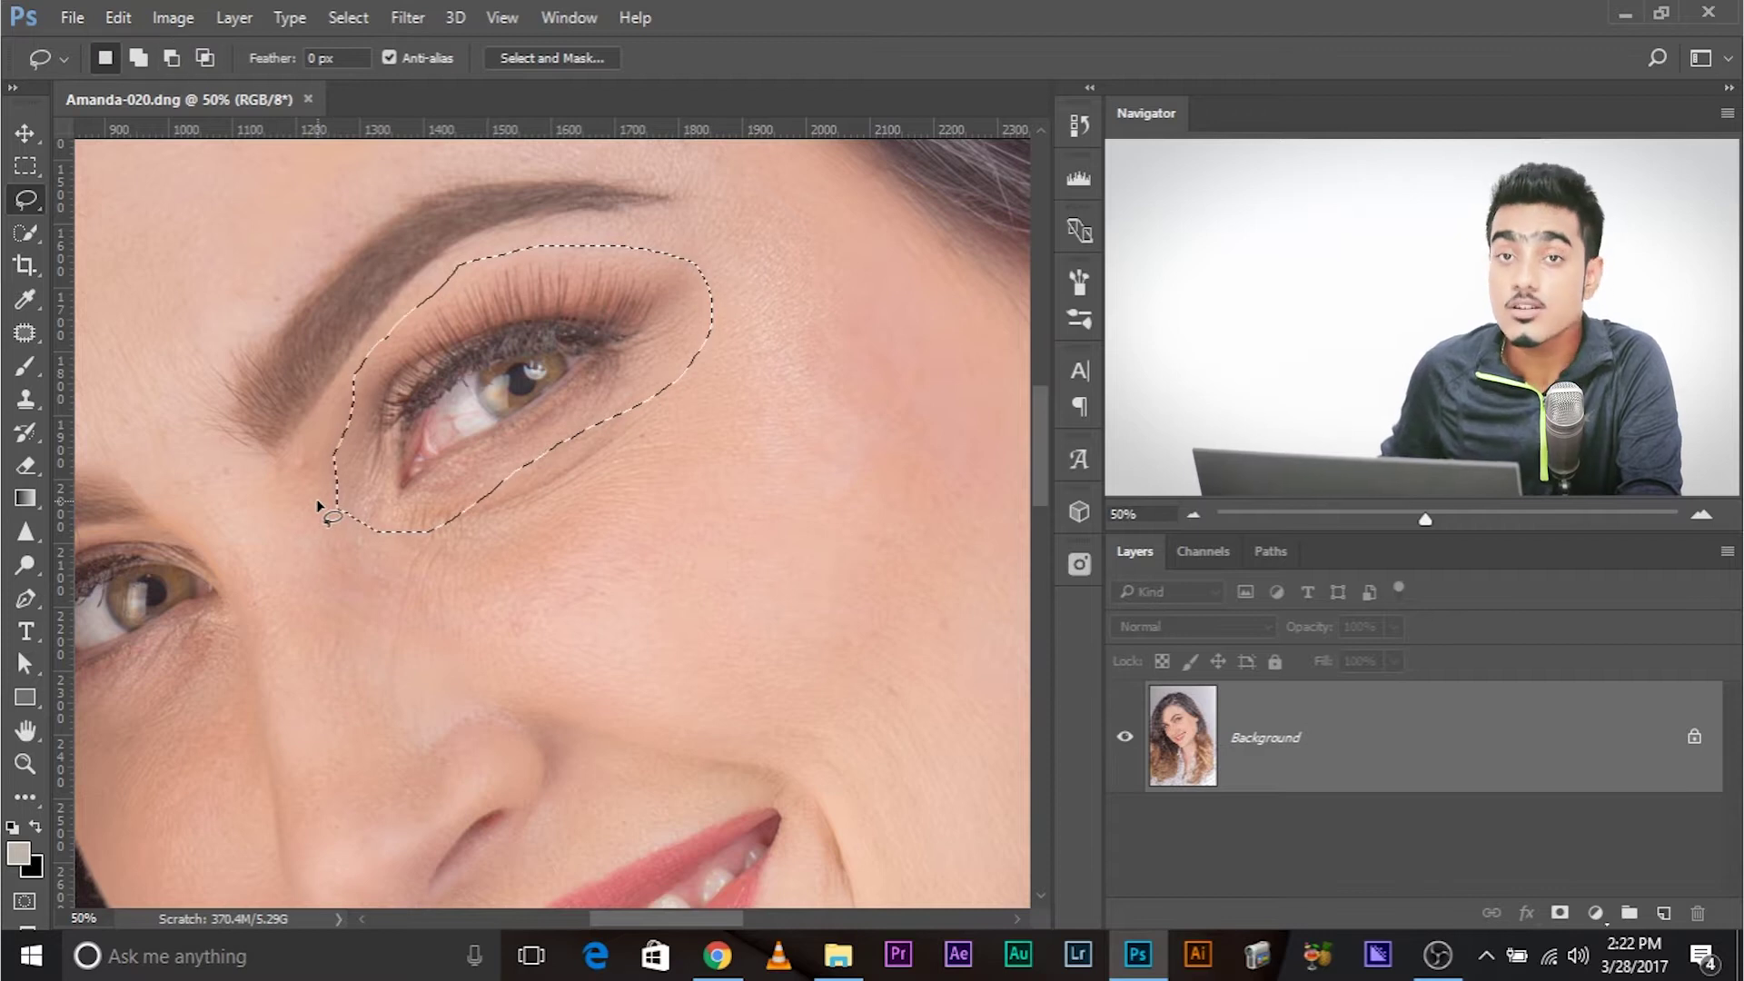
key("shift")
mouse_move(329, 459)
left_mouse_down()
mouse_move(301, 507)
mouse_move(368, 500)
left_mouse_up()
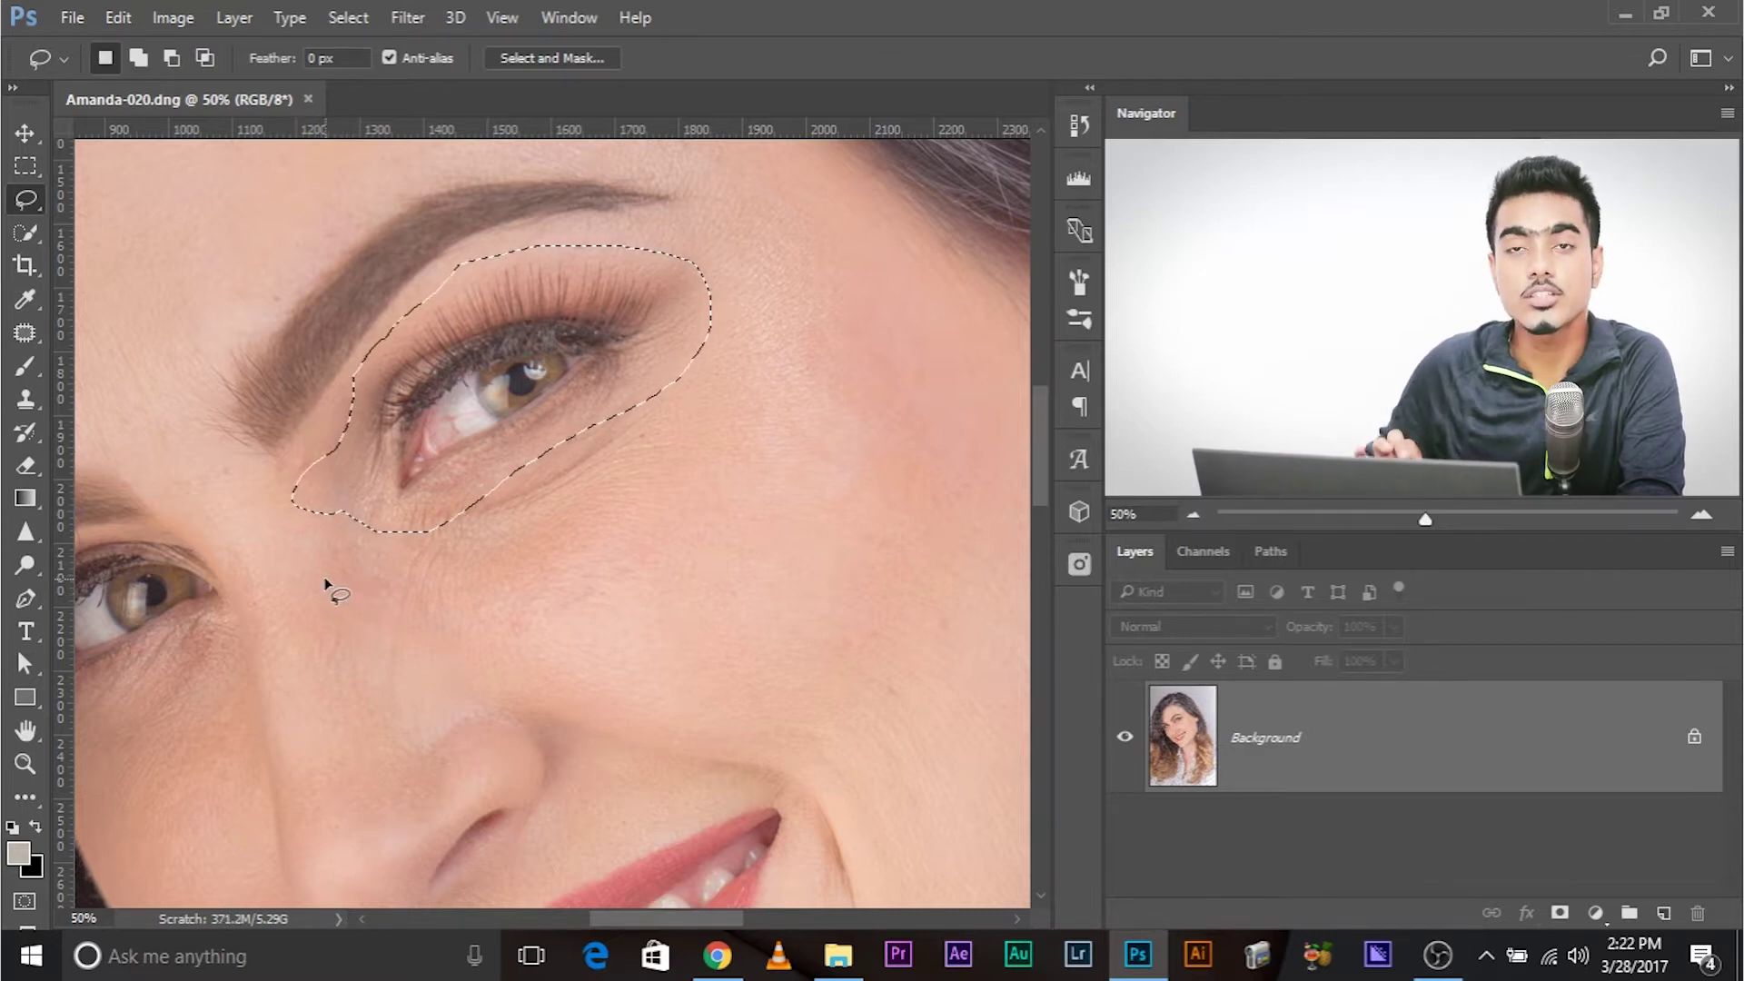
key("alt")
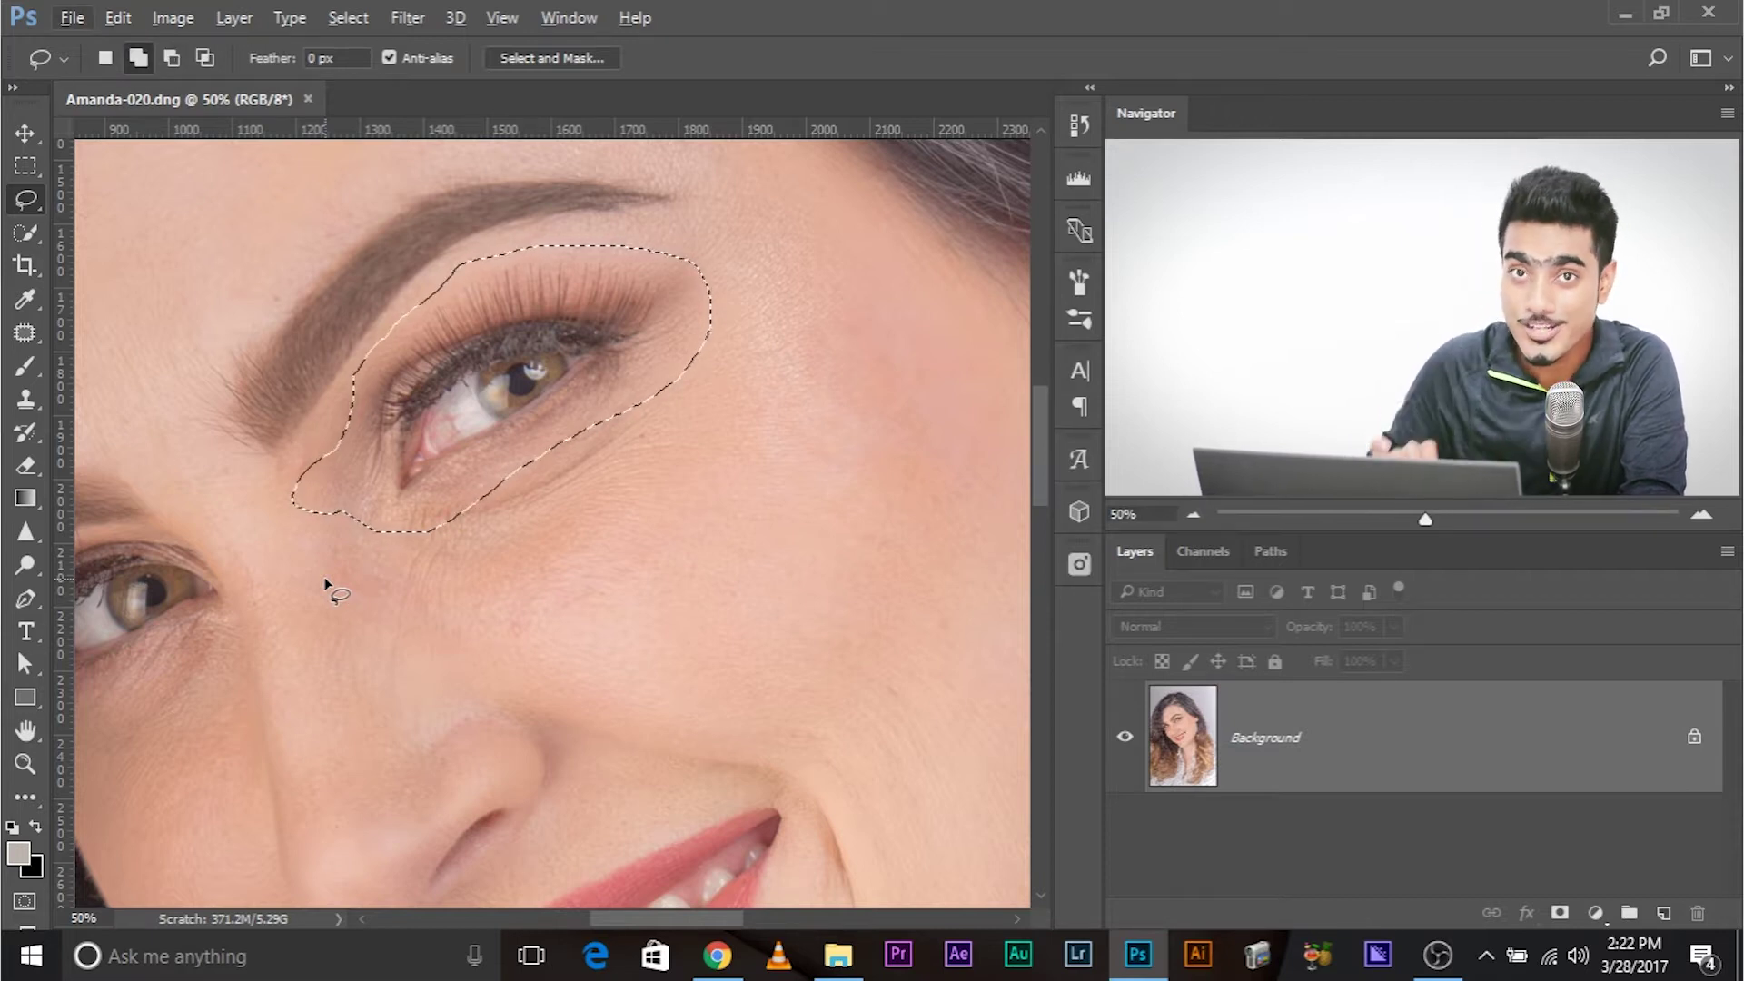
key("alt")
left_click_drag(351, 363, 346, 438)
mouse_move(300, 579)
left_mouse_down()
mouse_move(382, 564)
mouse_move(370, 543)
left_mouse_up()
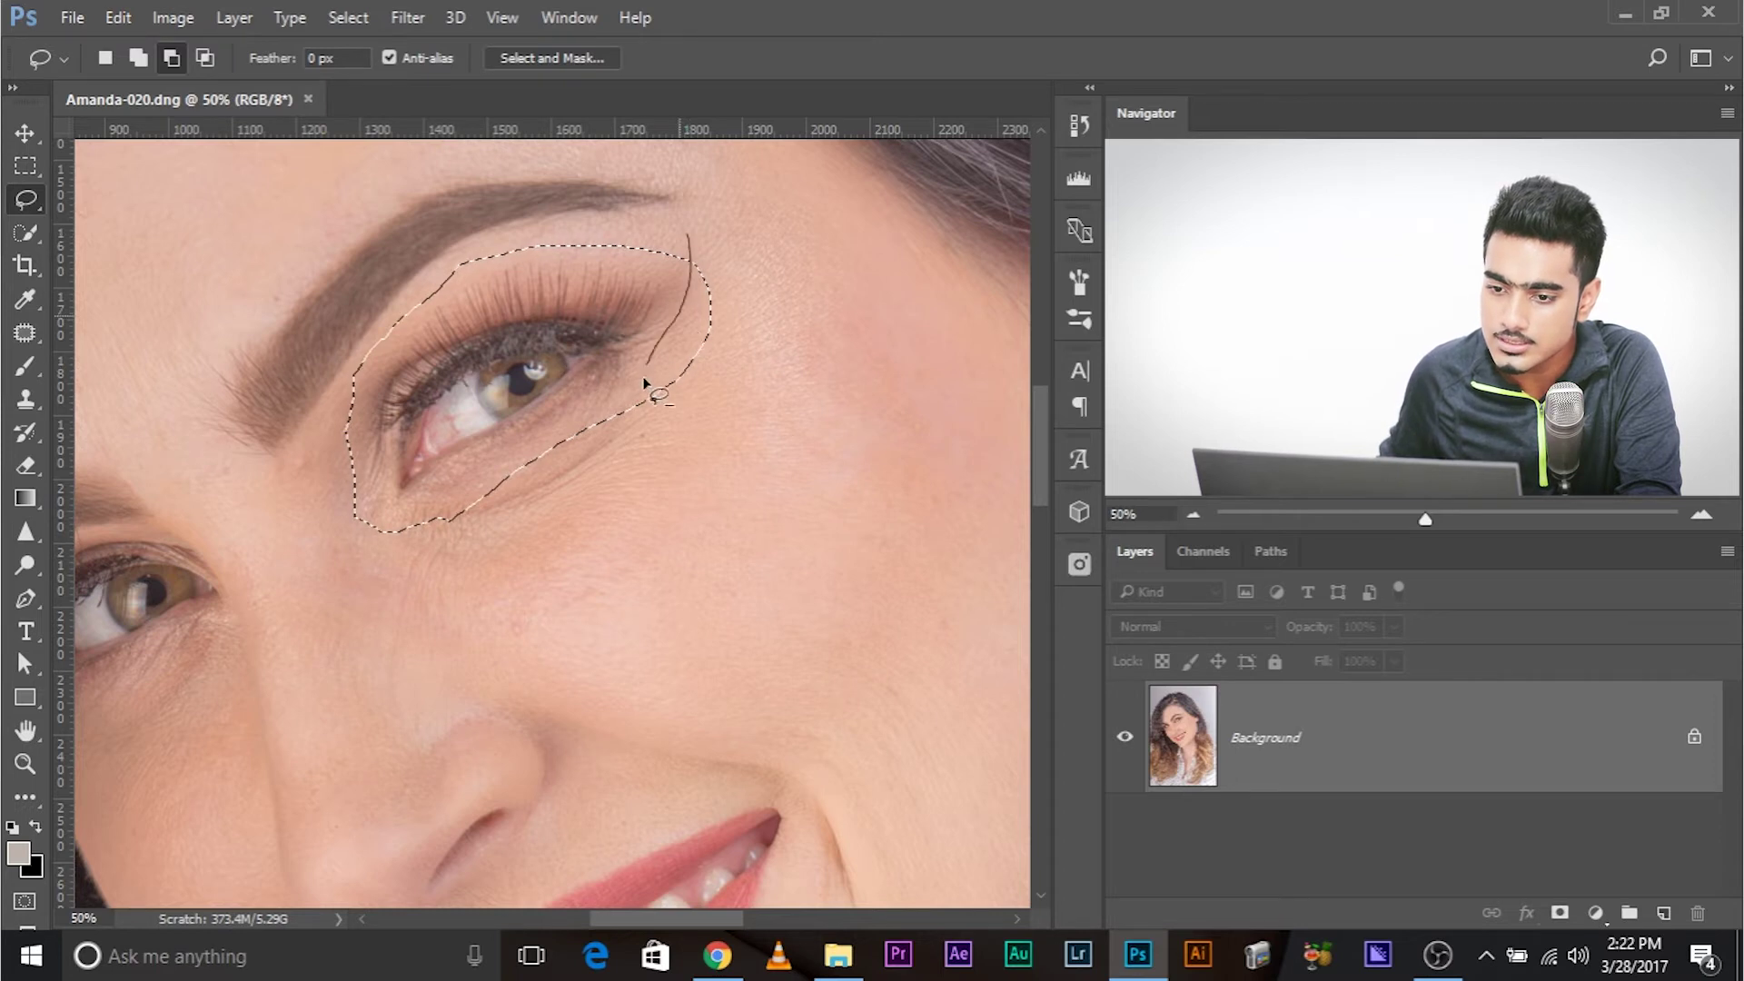
left_click_drag(743, 286, 748, 304)
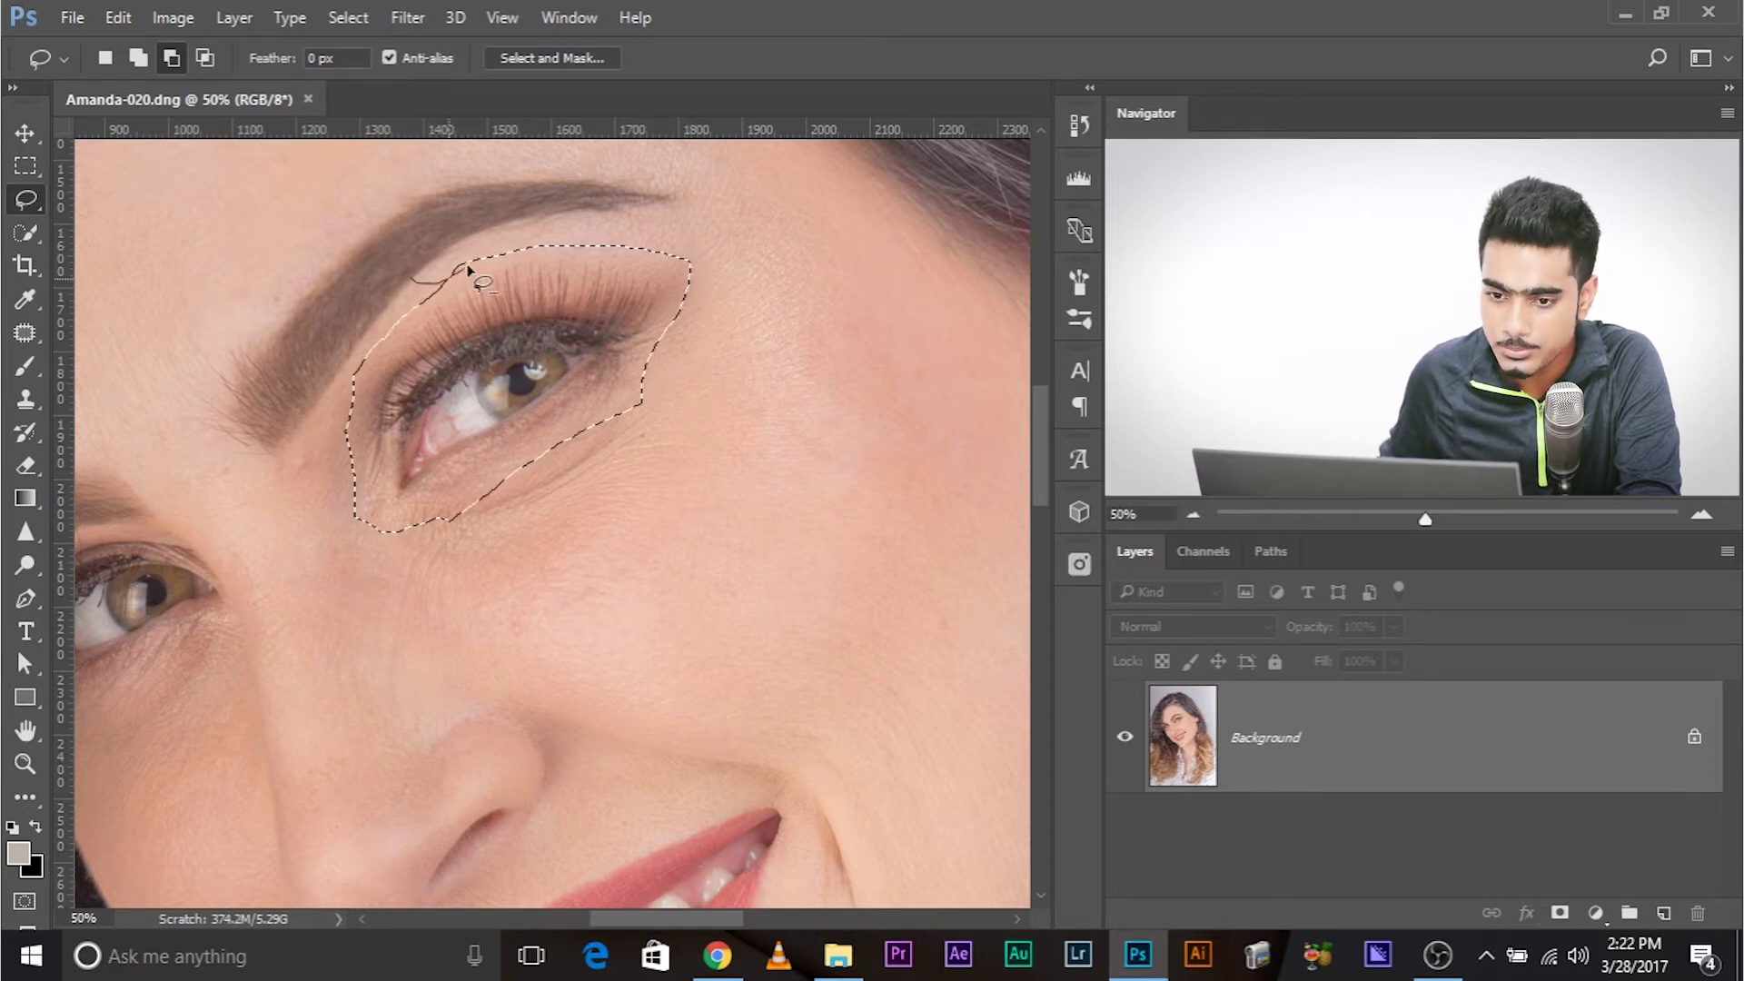
mouse_move(662, 242)
left_mouse_down()
mouse_move(722, 301)
mouse_move(659, 243)
left_mouse_up()
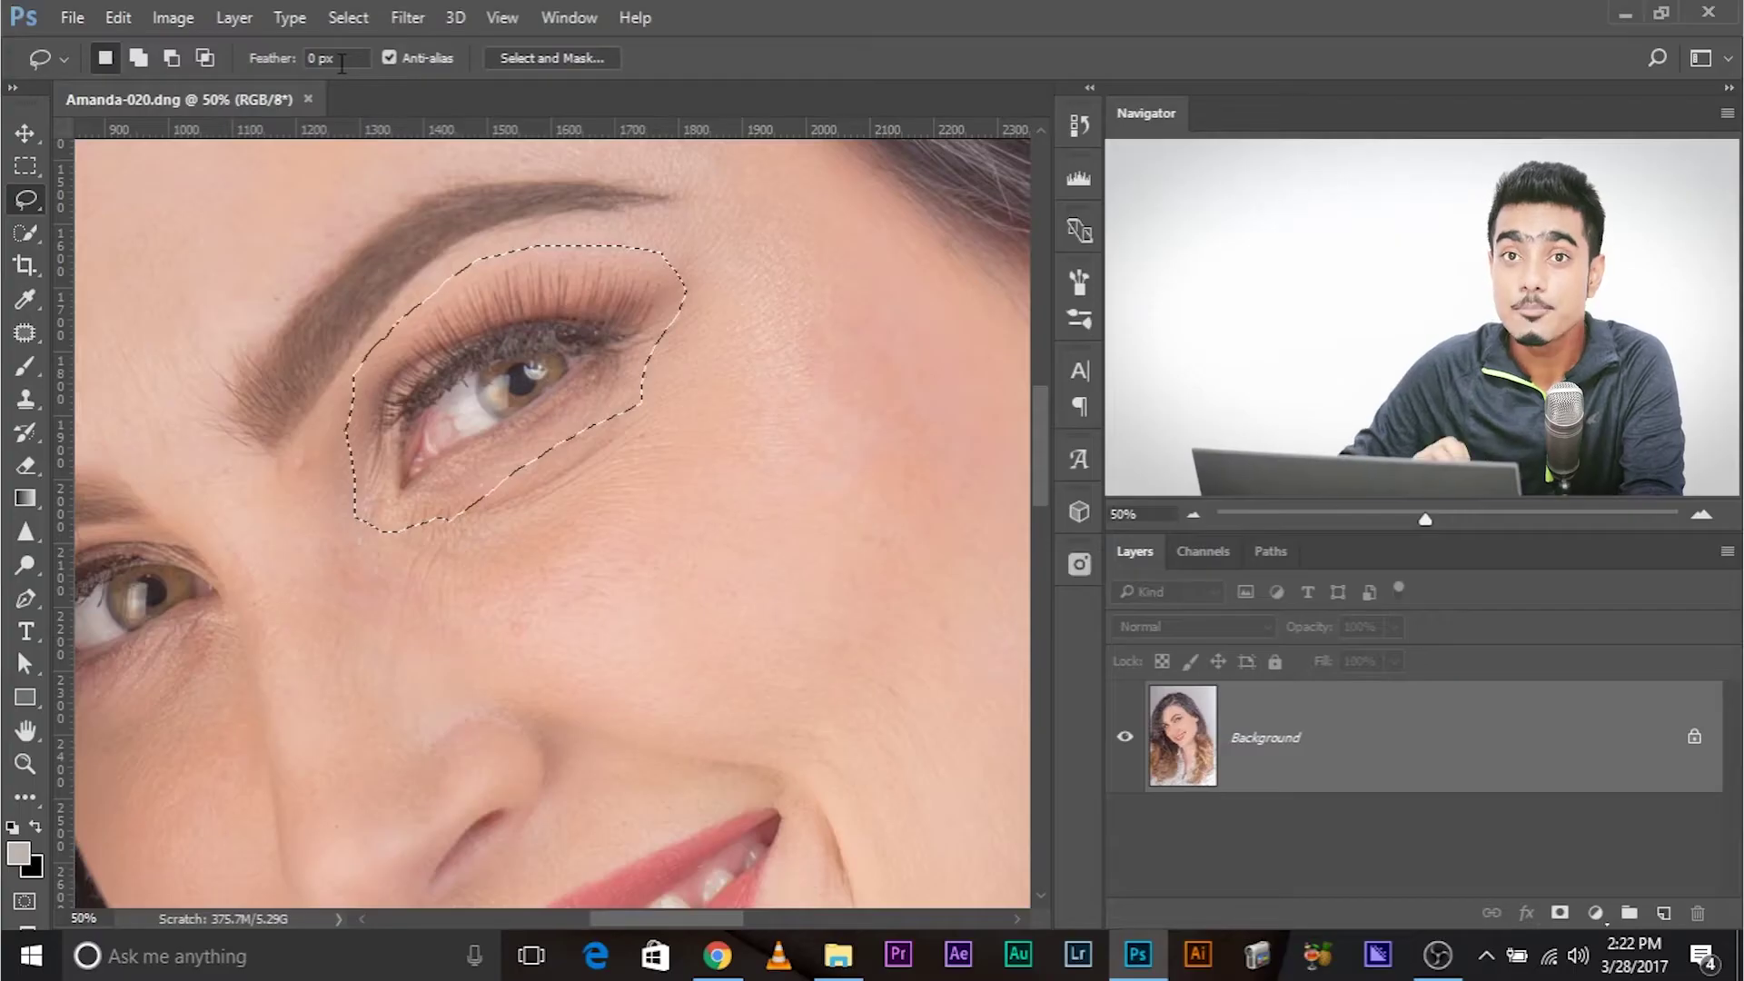
- Blur the eye selection's Quick Mask with a 14-pixel Gaussian Blur
key("q")
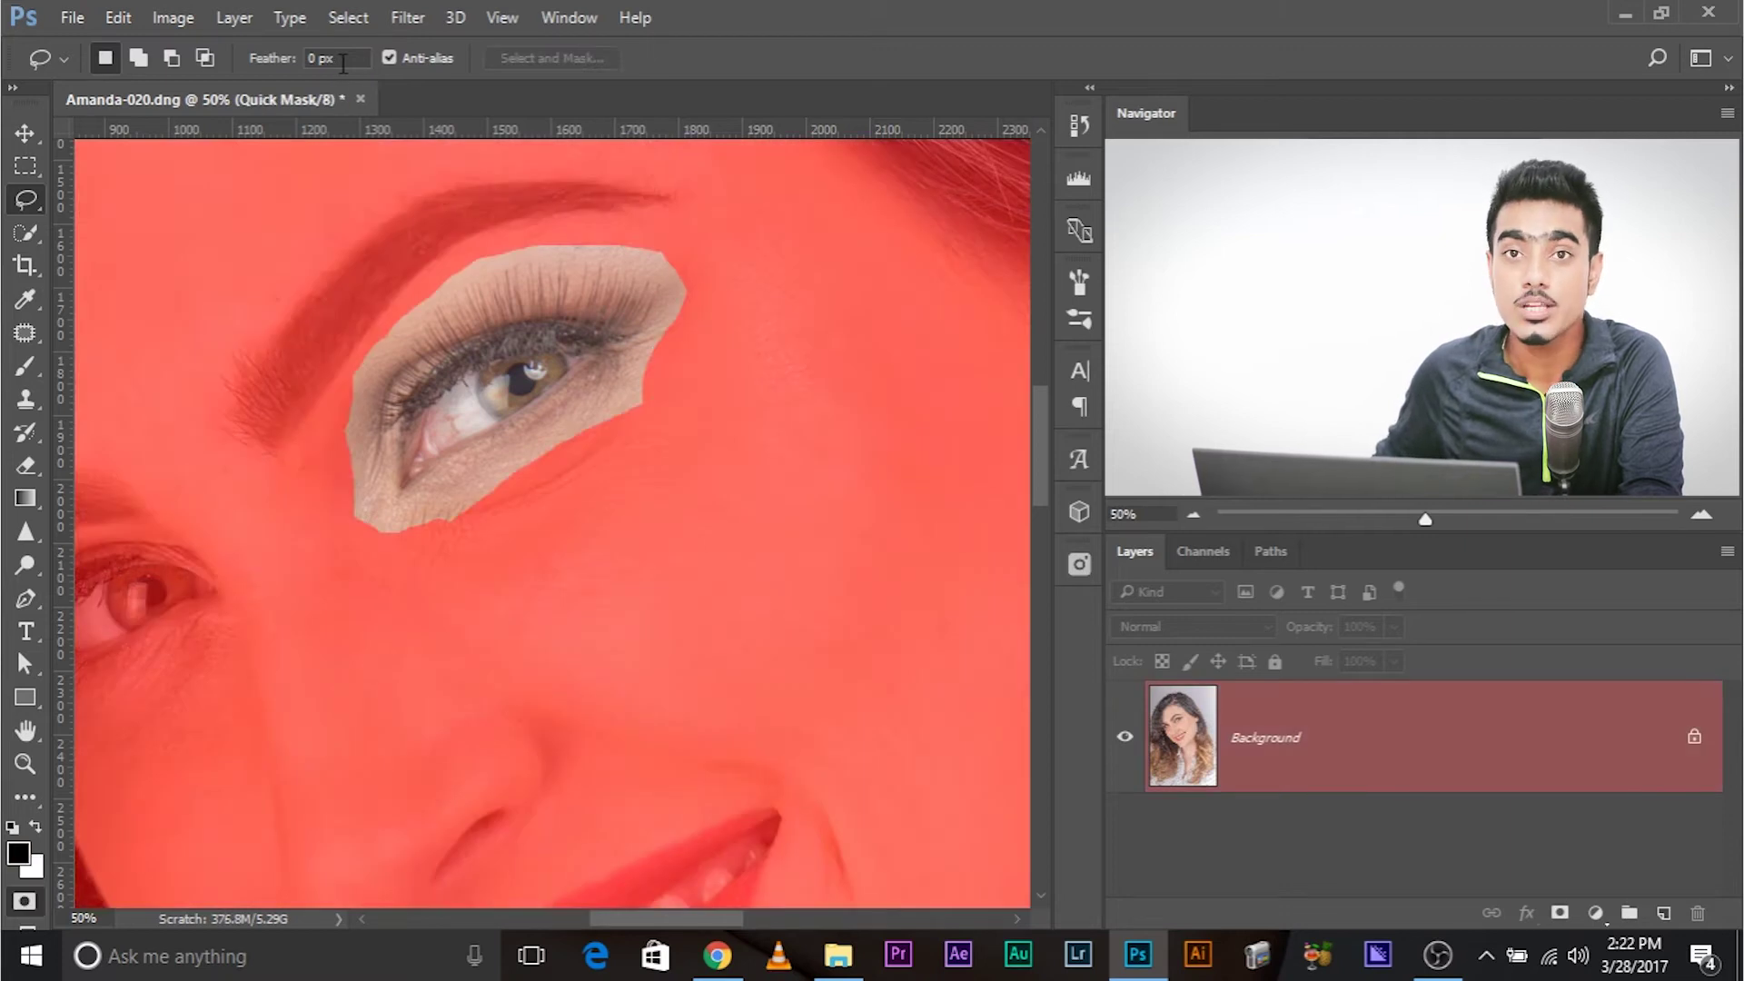
left_click(408, 18)
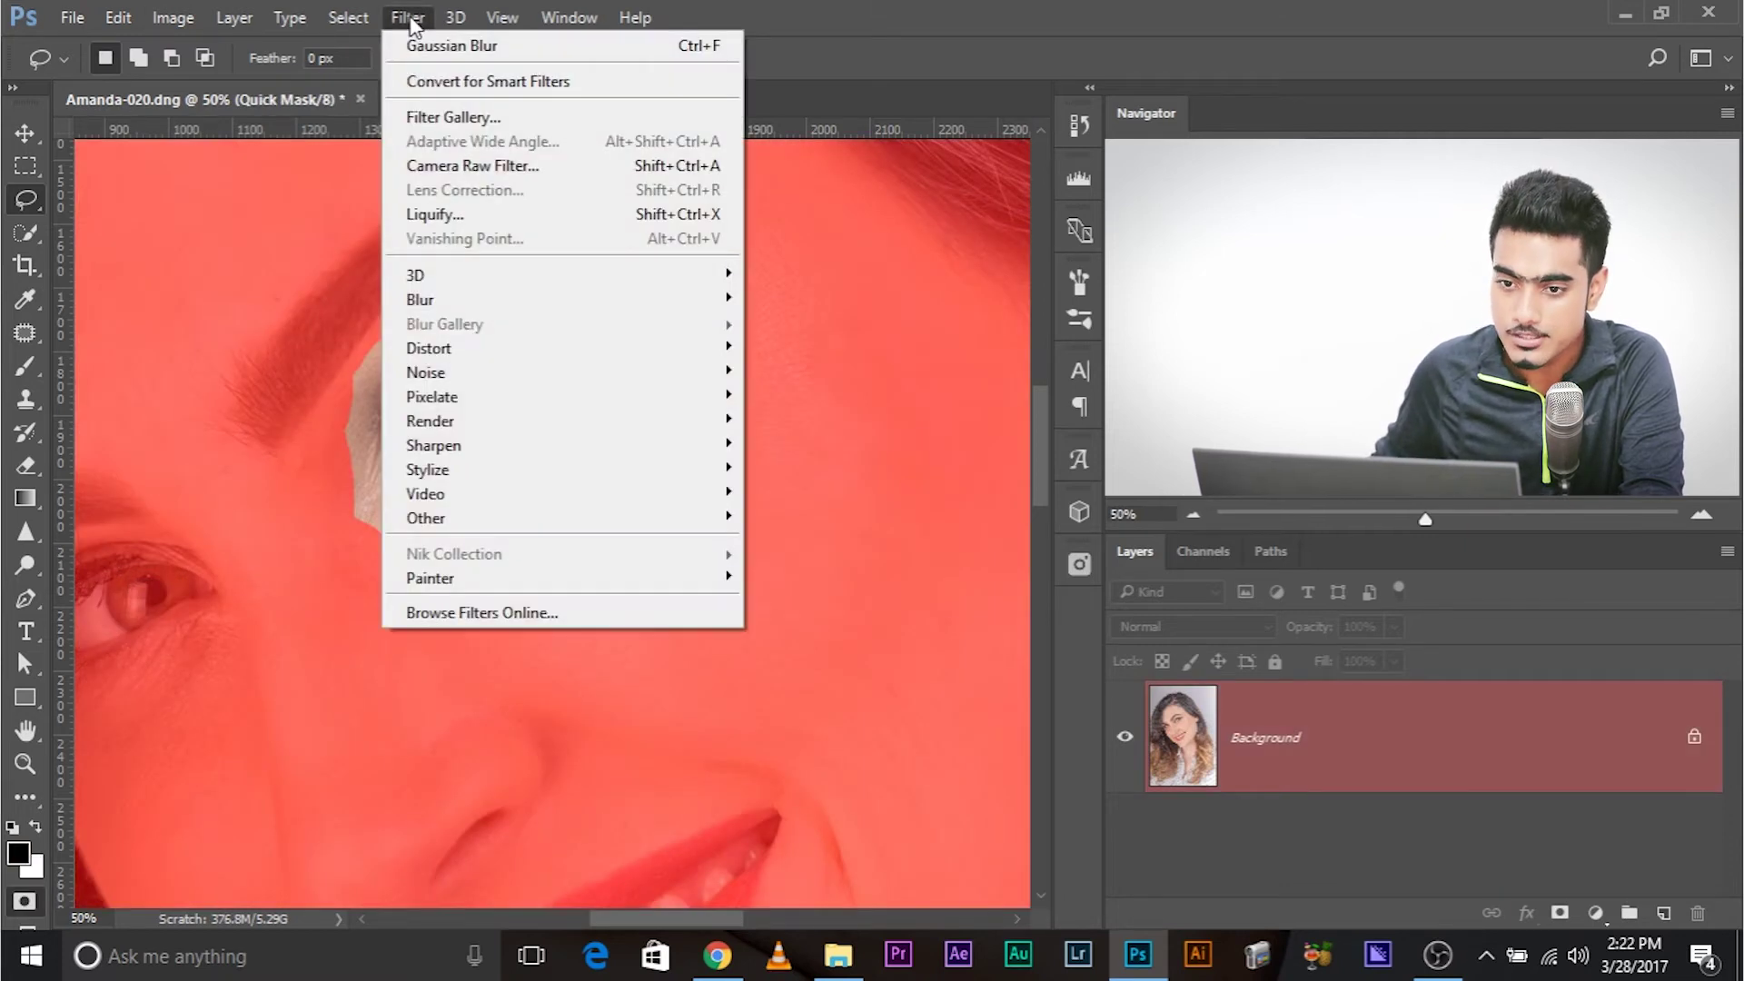
mouse_move(581, 299)
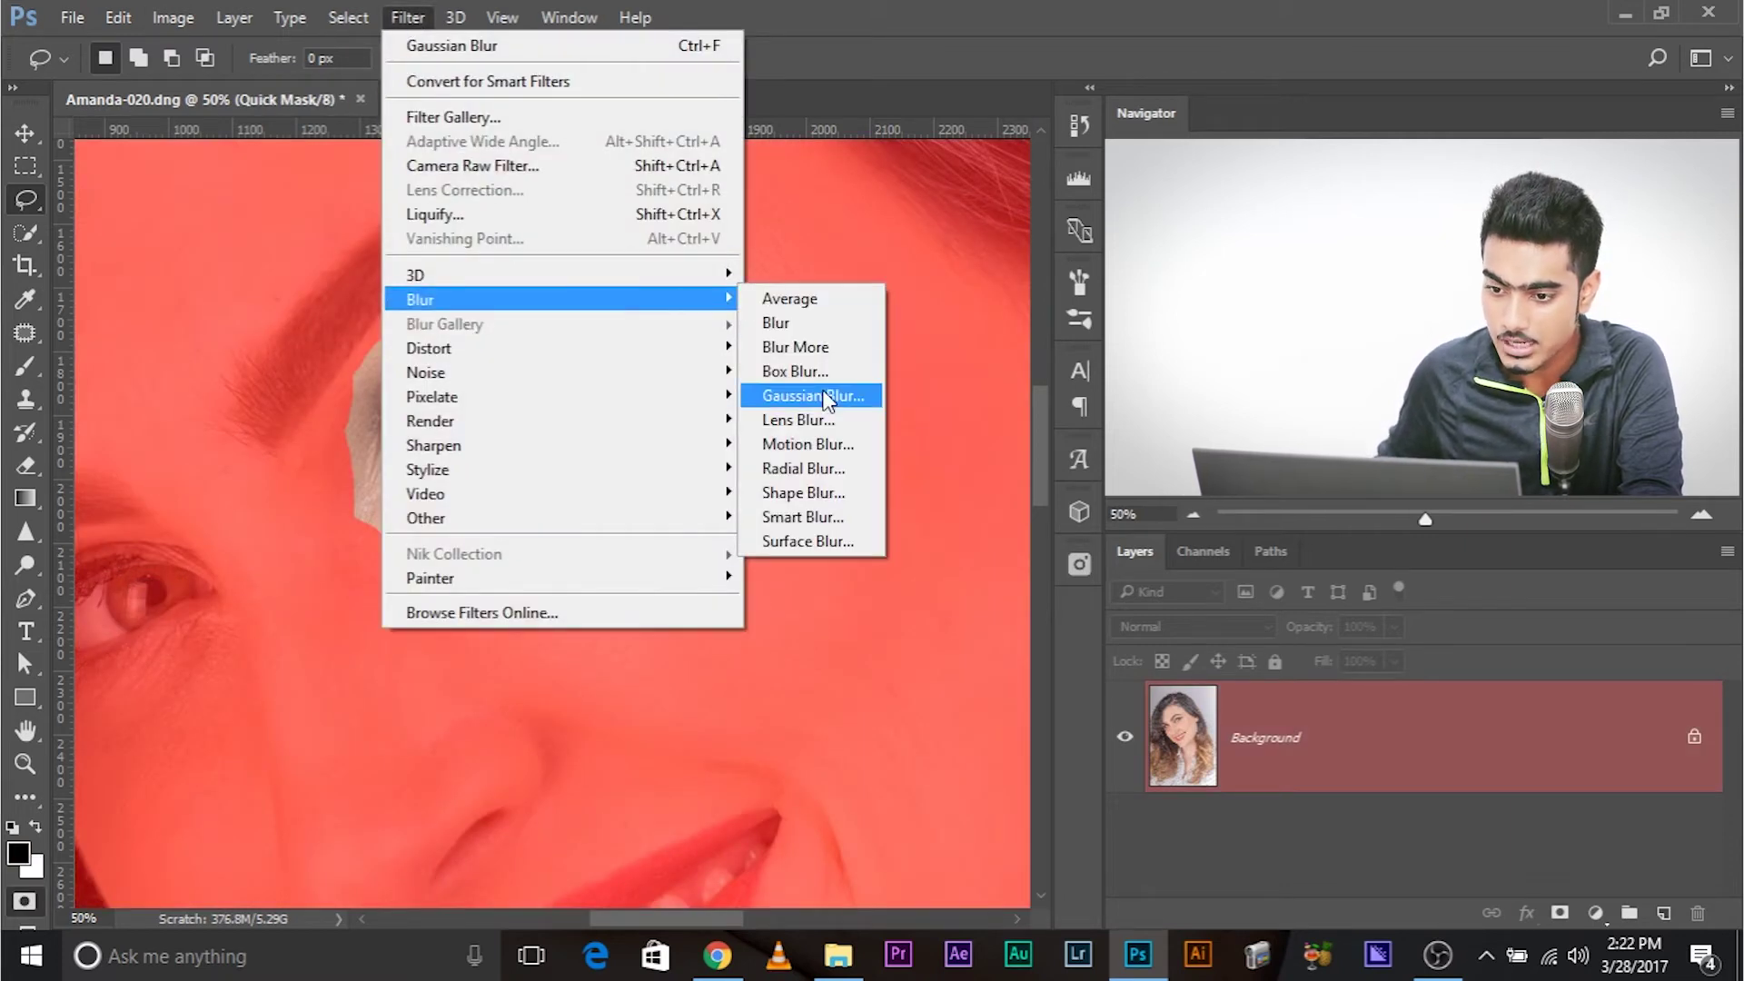
left_click(804, 395)
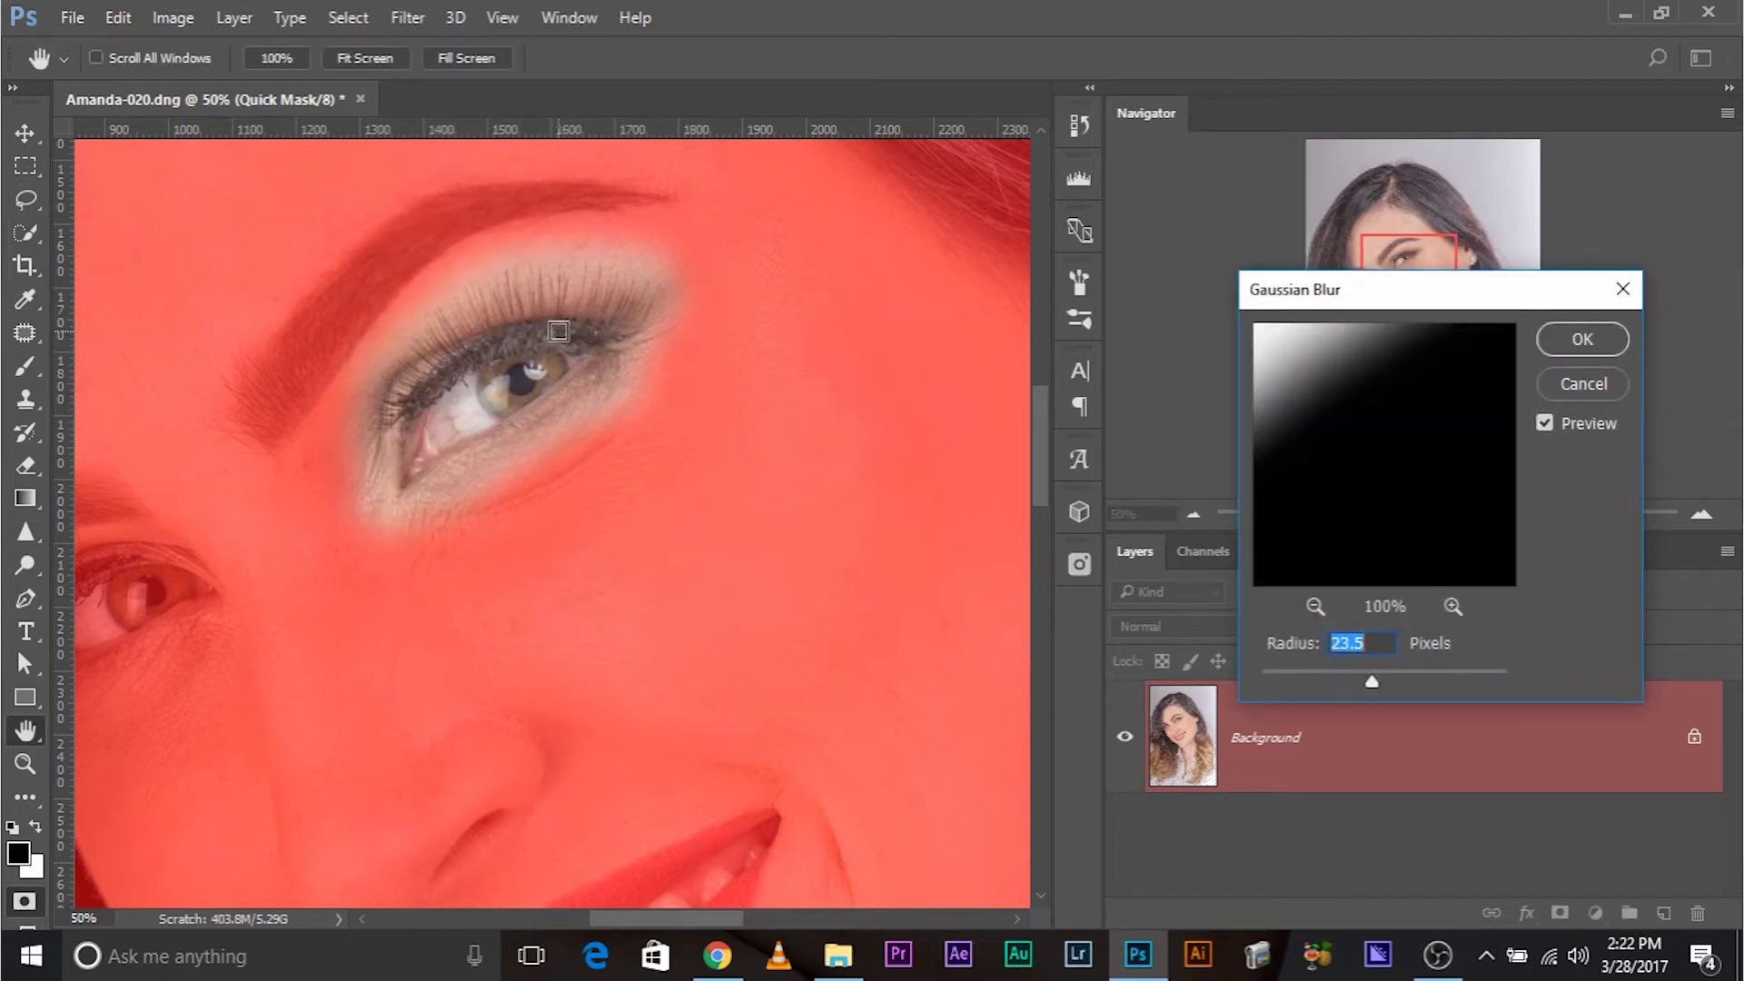
left_click(355, 633, "ctrl")
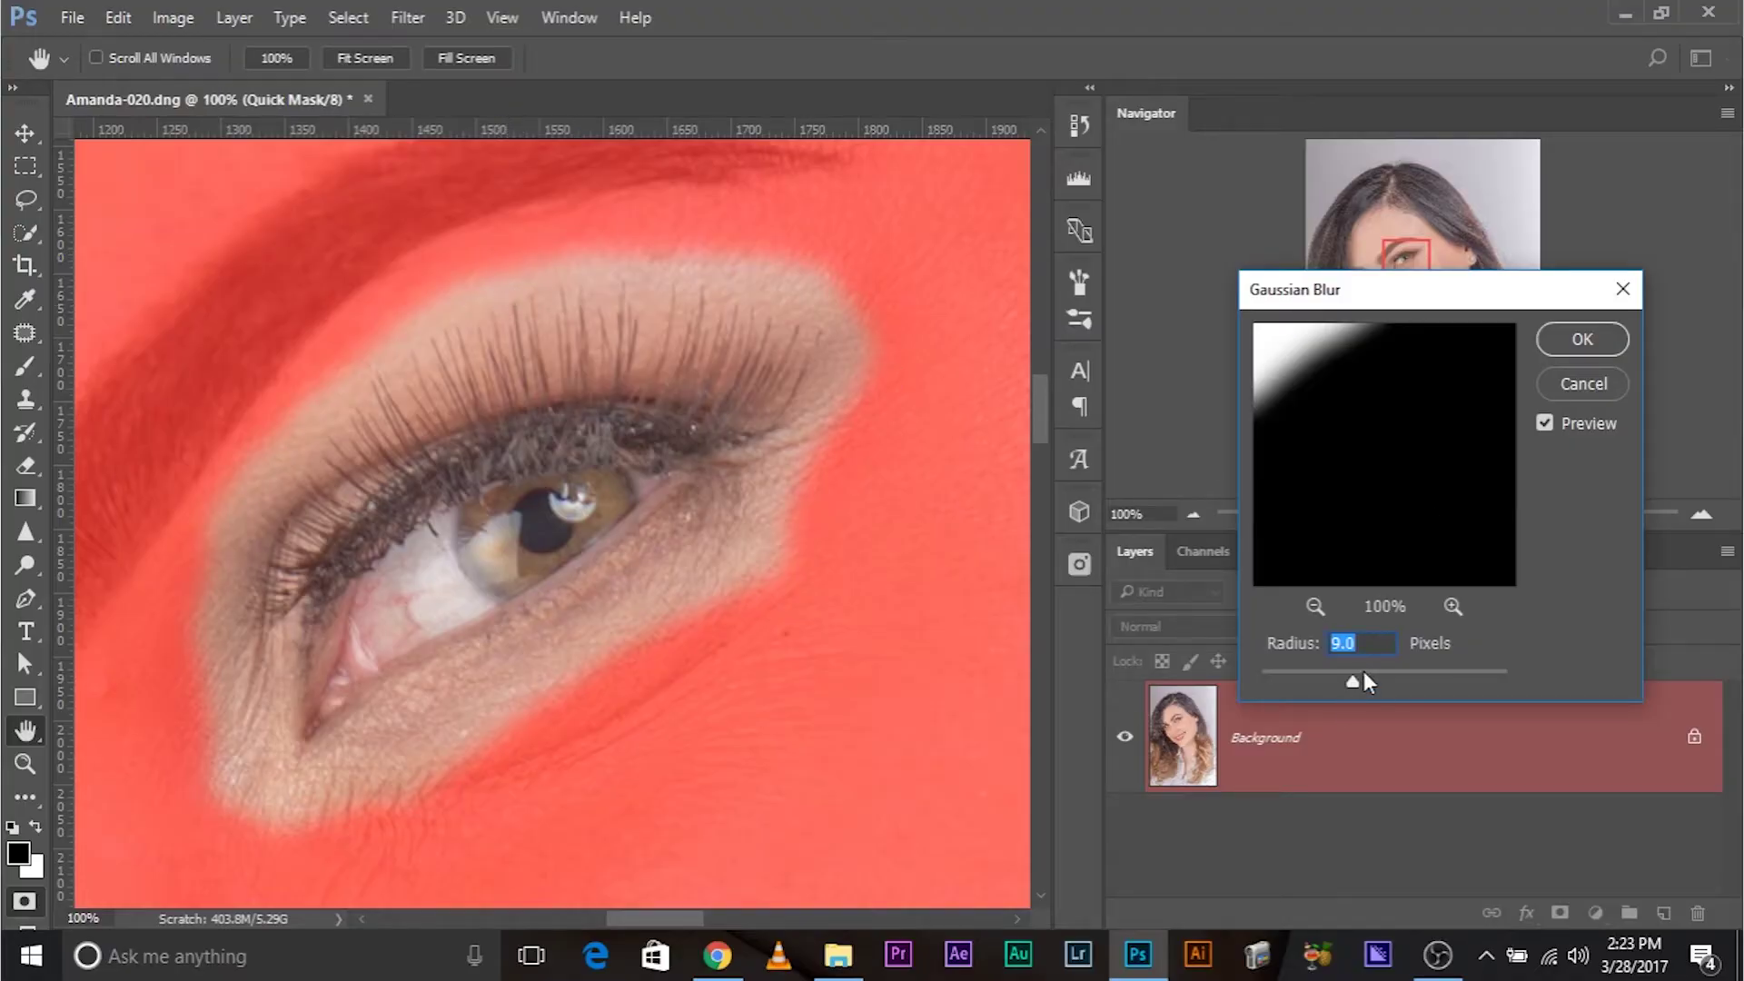
left_click_drag(1365, 681, 1362, 679)
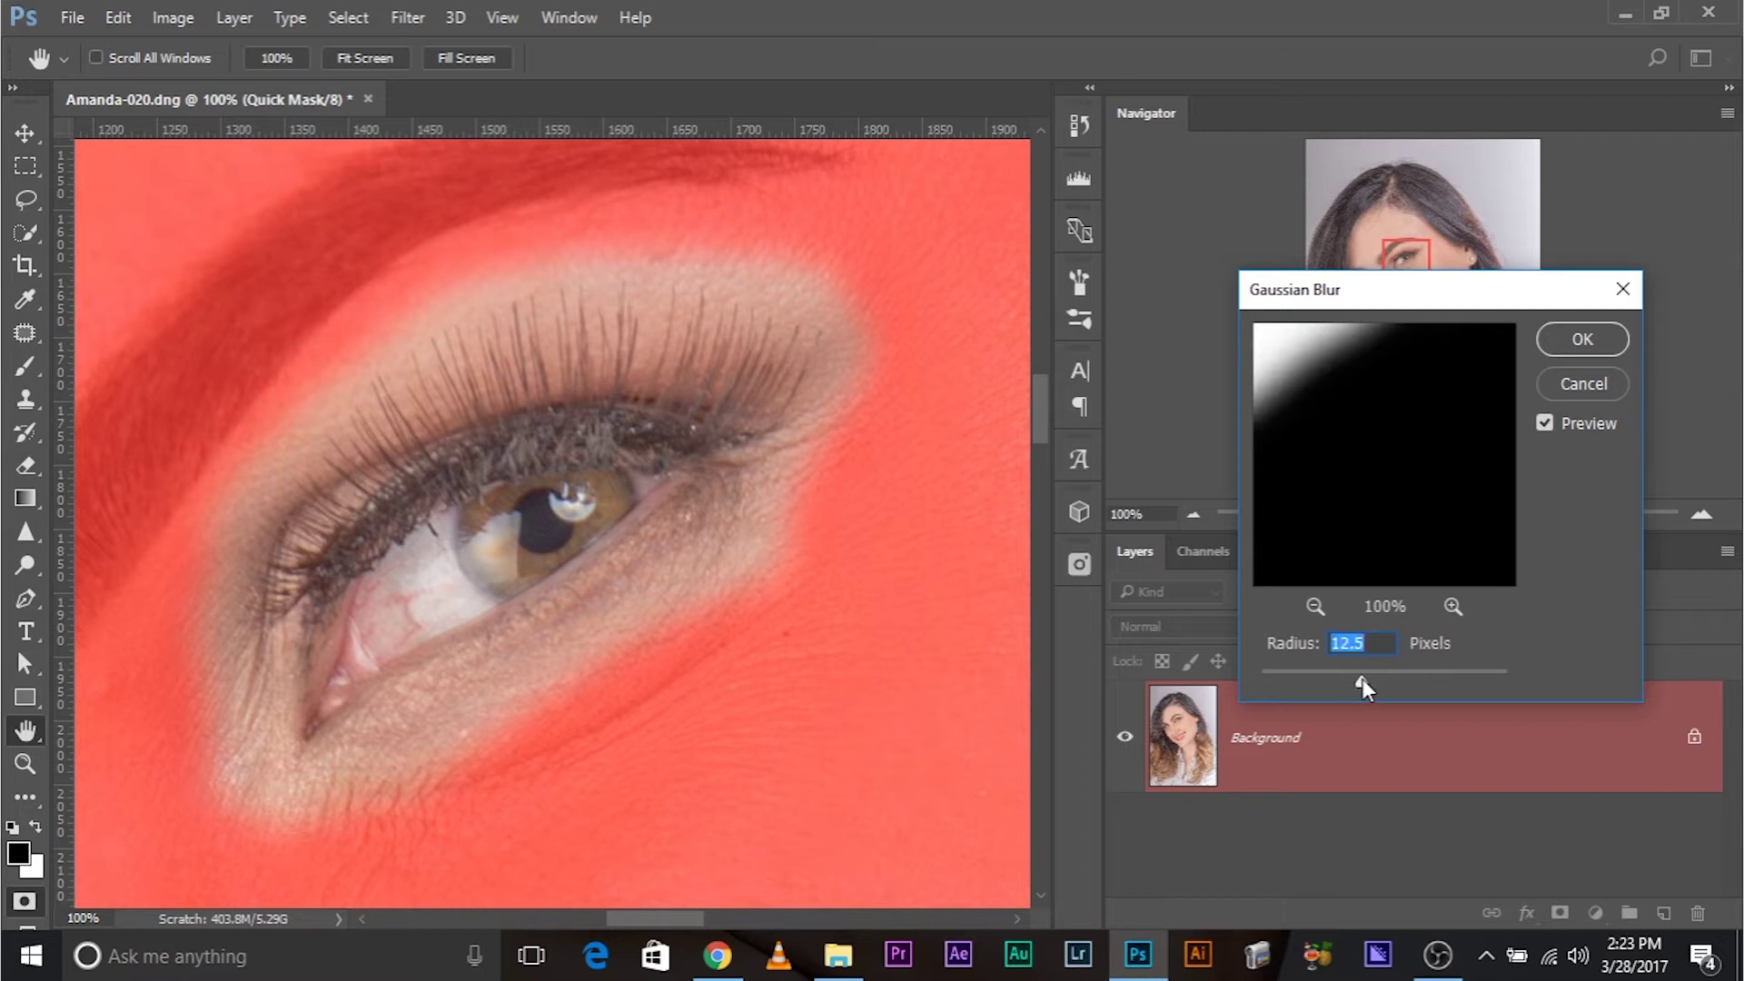
type("14")
left_click(1580, 338)
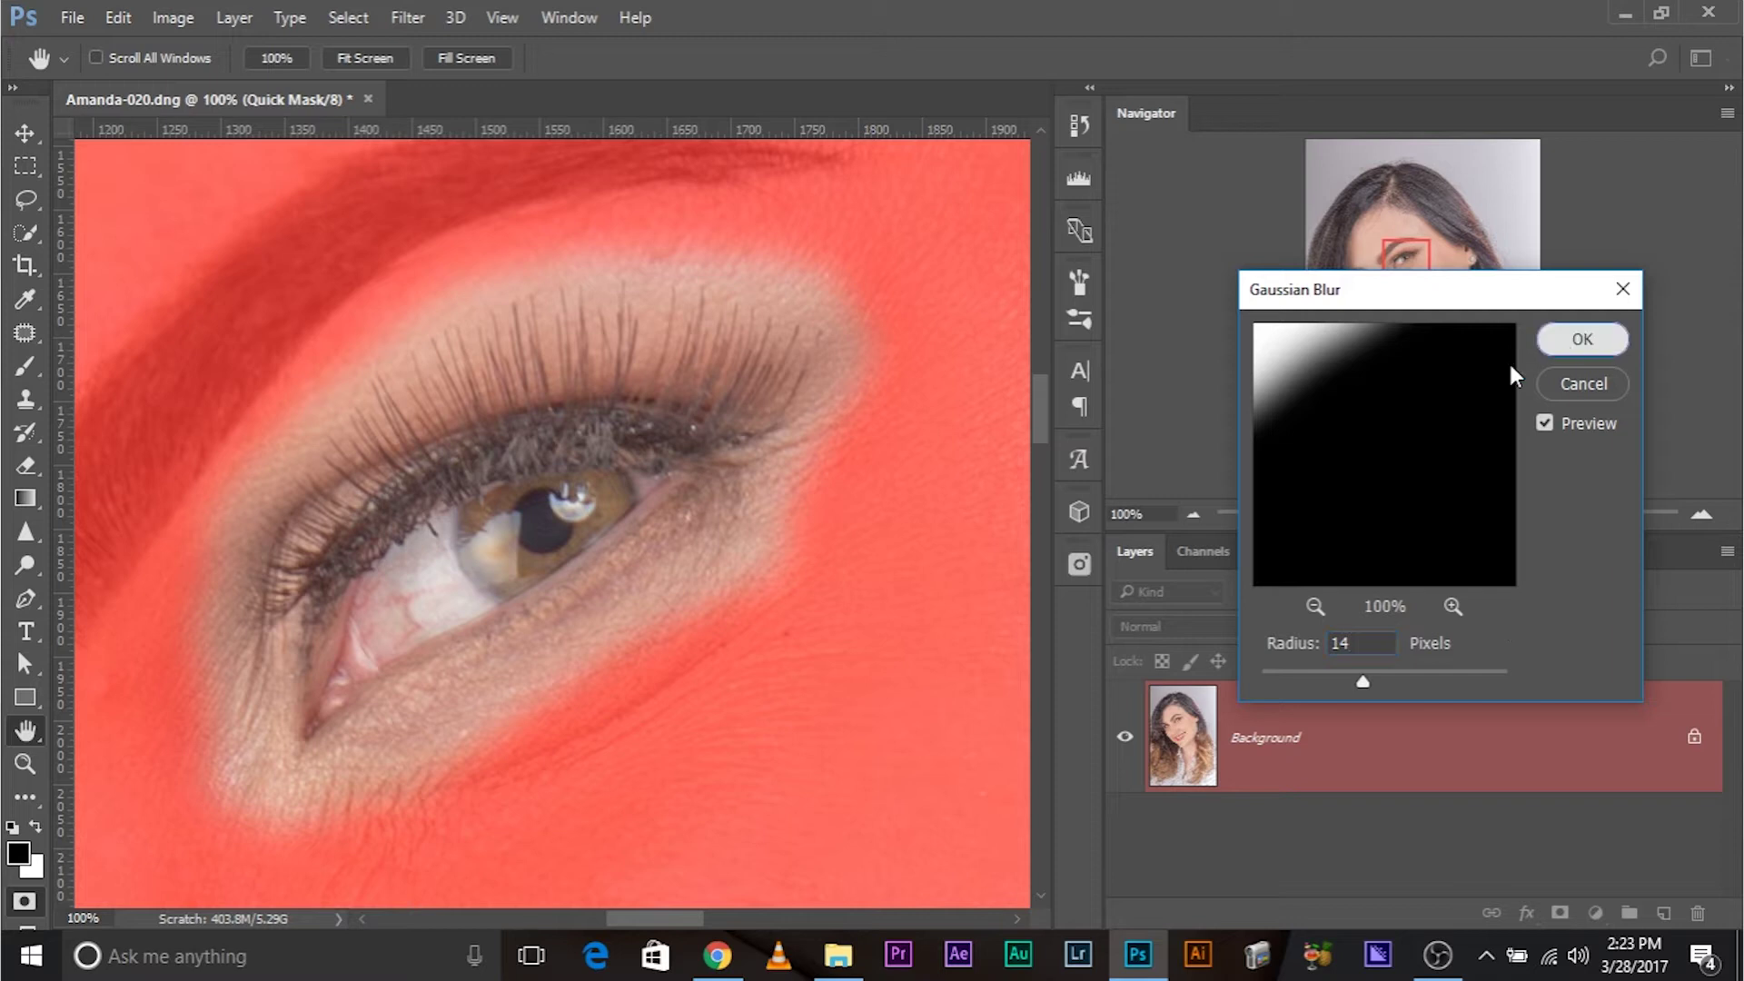
- Copy the feathered eye onto Layer 1 and preview it alone by toggling the Background's visibility
key("l")
key("q")
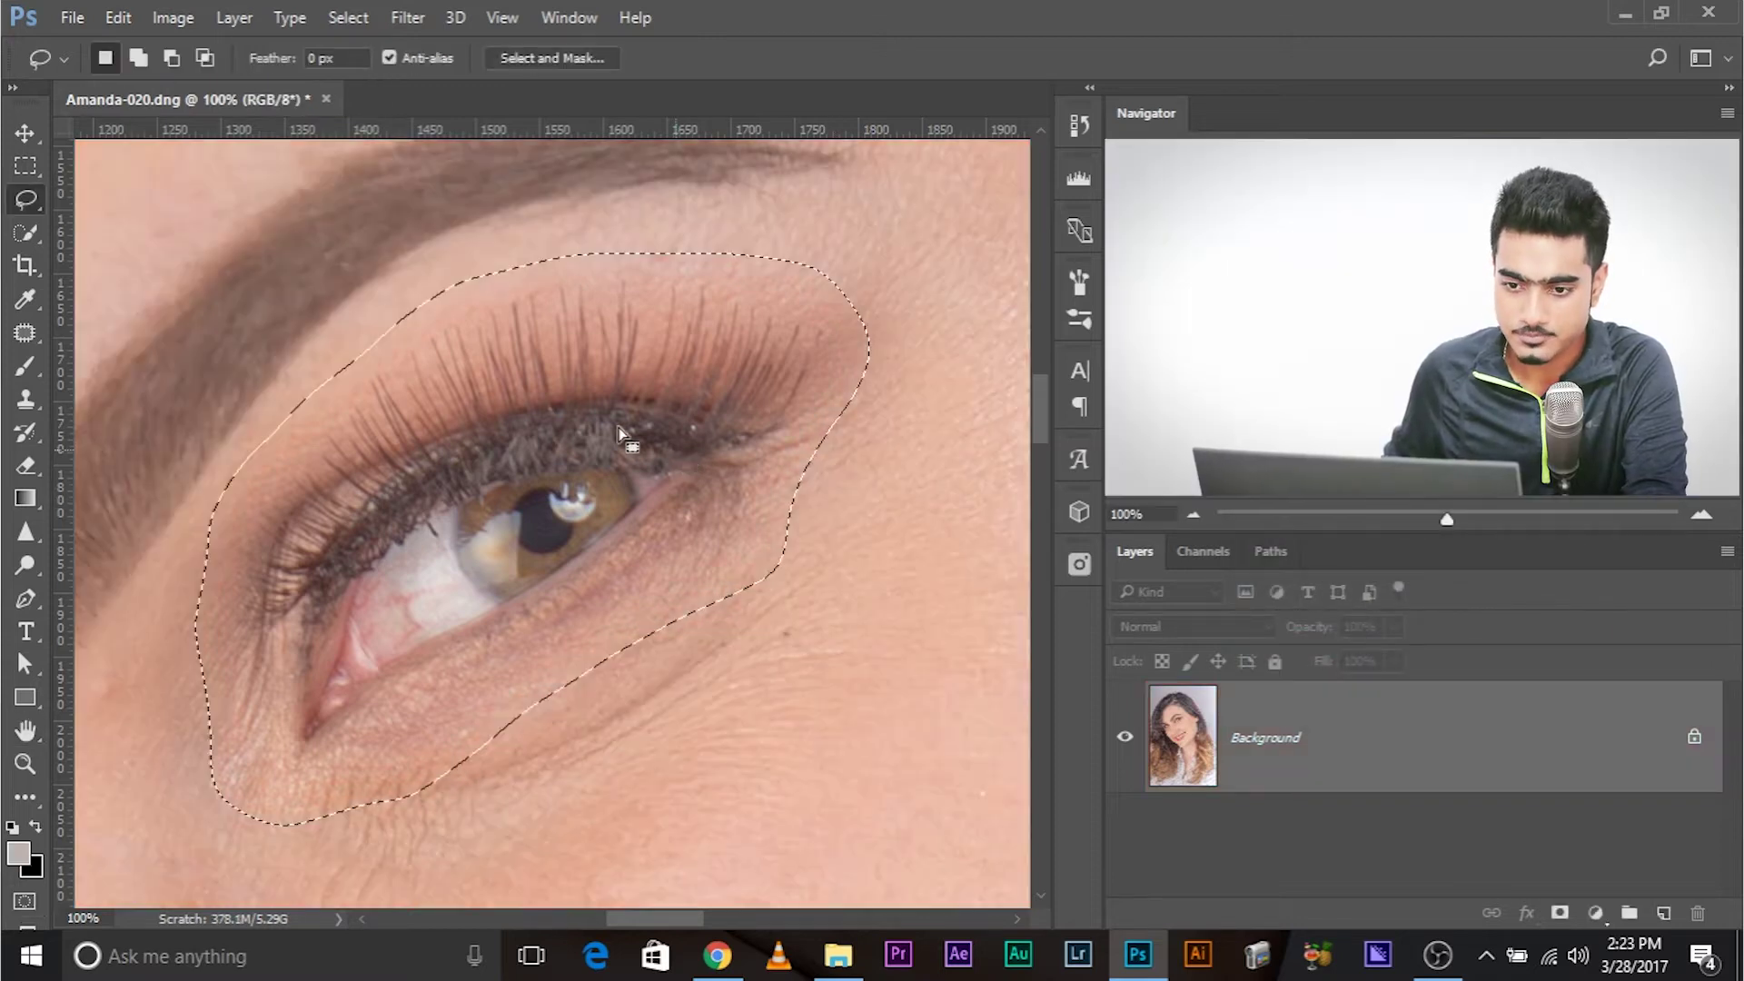
scroll(491, 581, "down", 2)
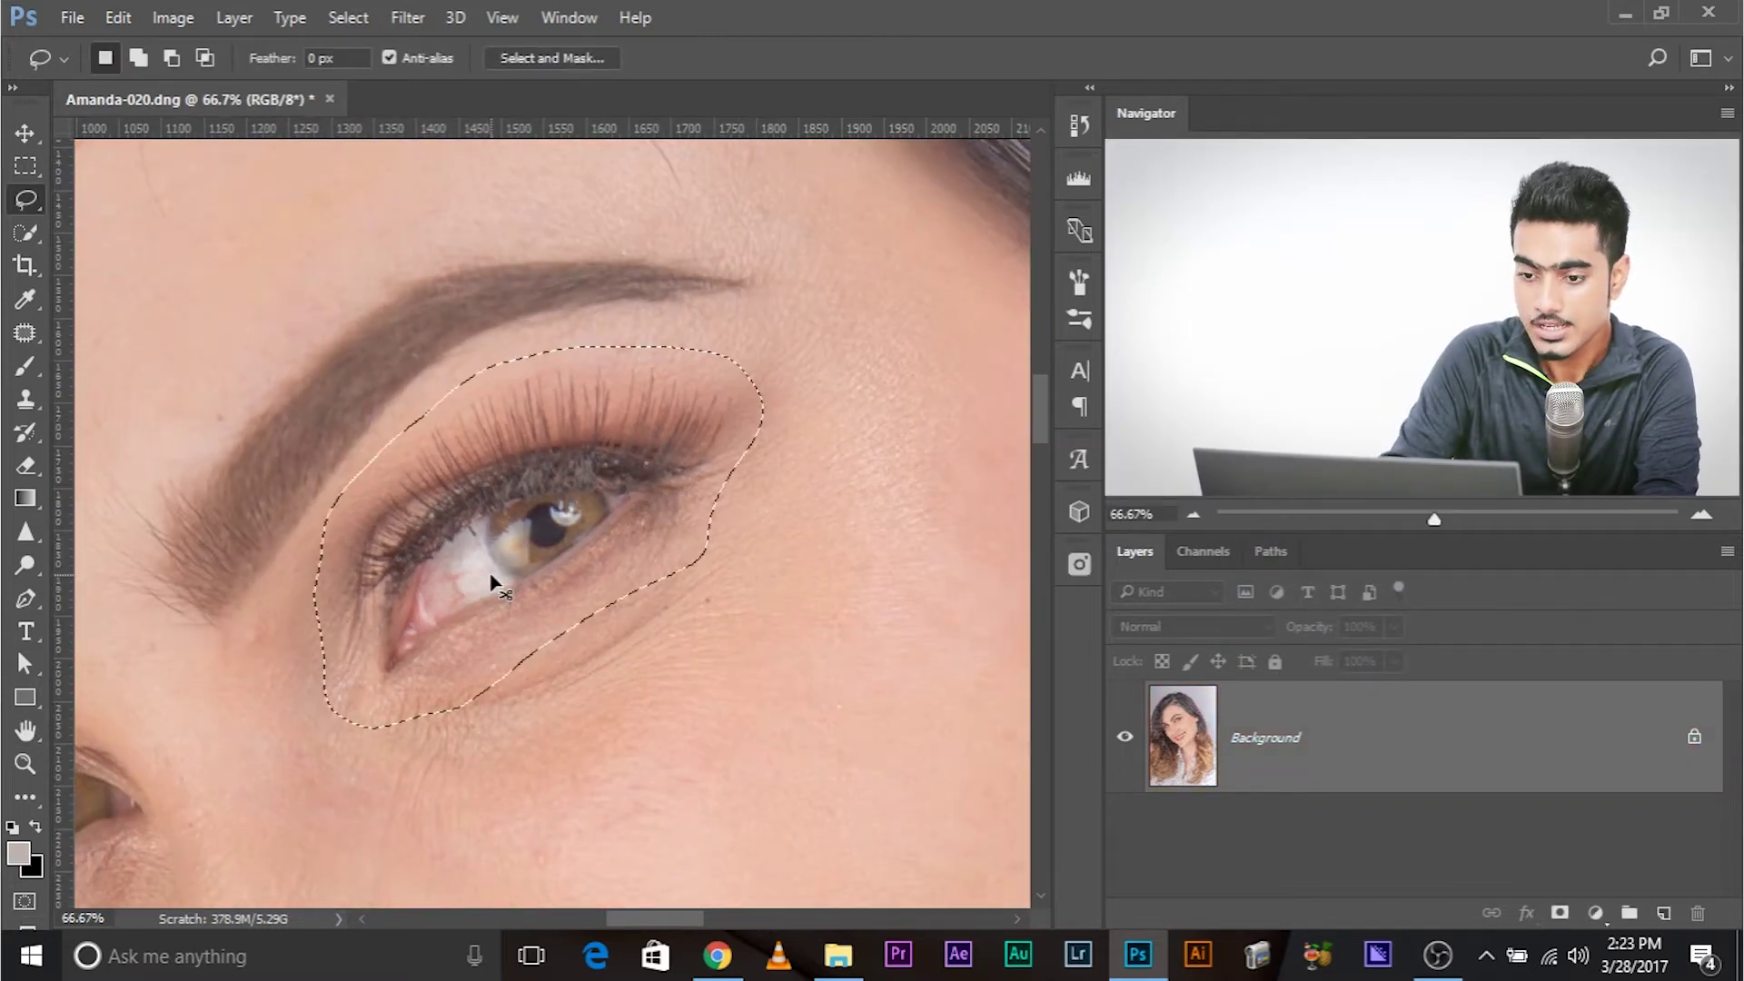
key("ctrl+j")
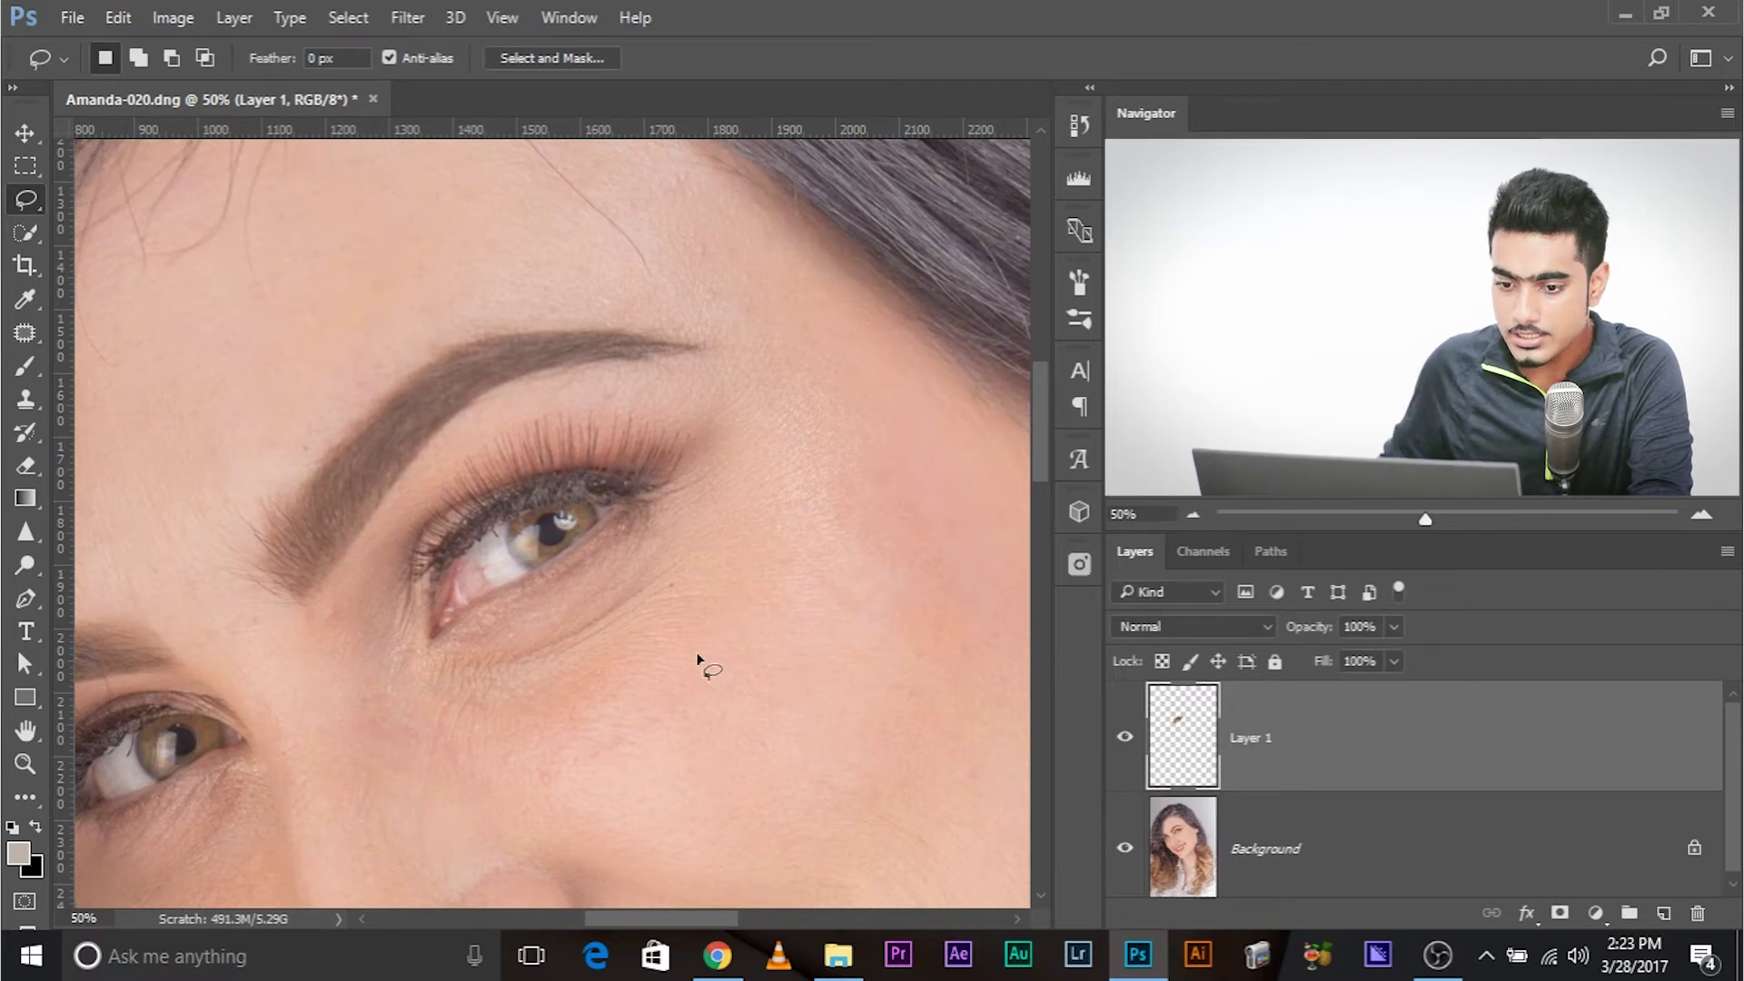
left_click(1125, 847)
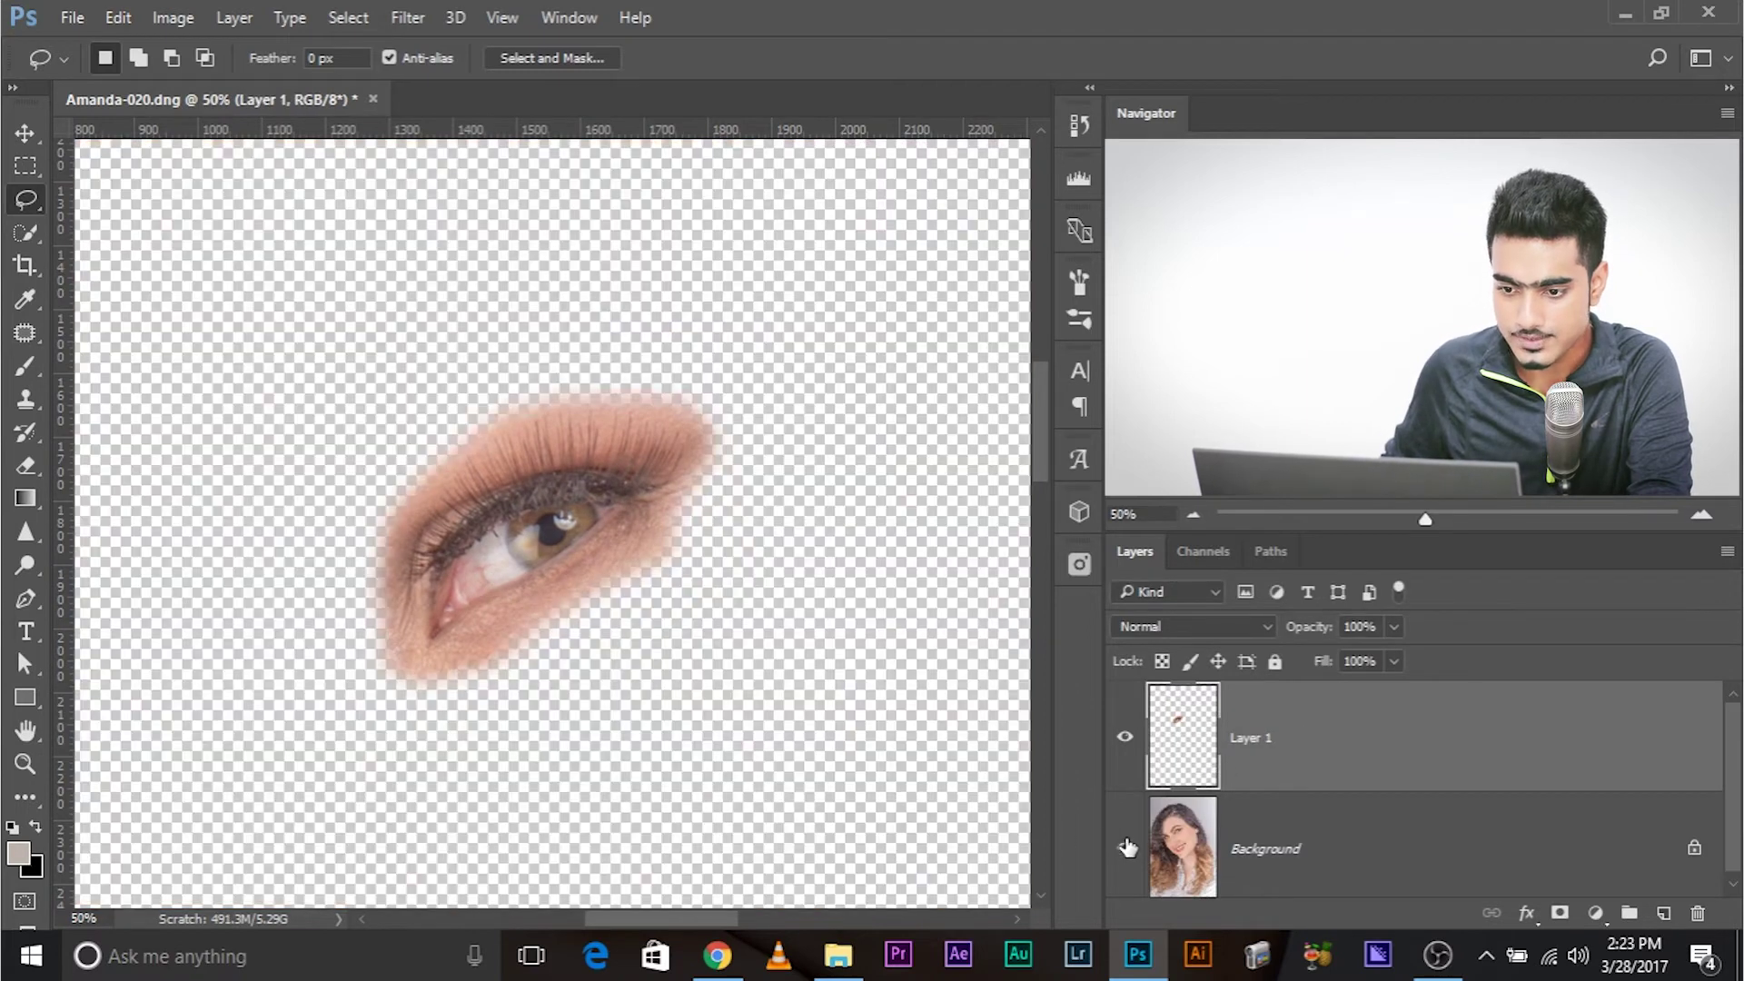
left_click(1125, 847)
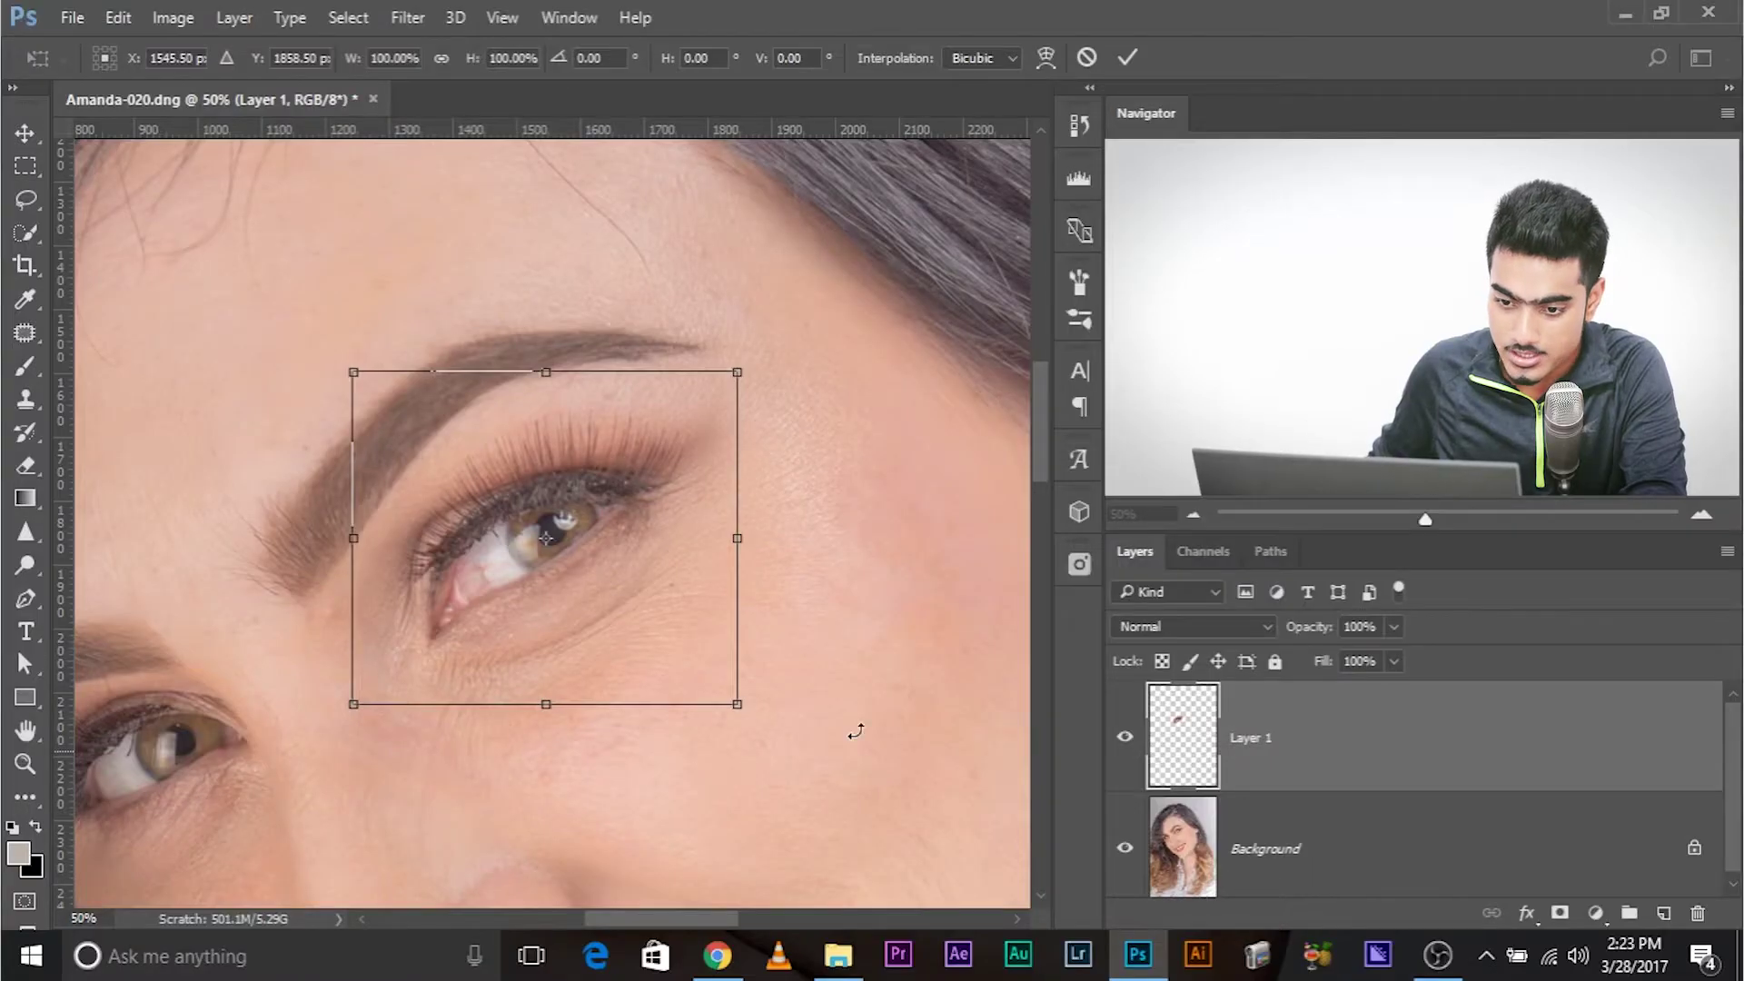
- Scale Layer 1's eye to about 108.8% around a pivot set on the eye, then commit
left_click_drag(545, 537, 515, 544)
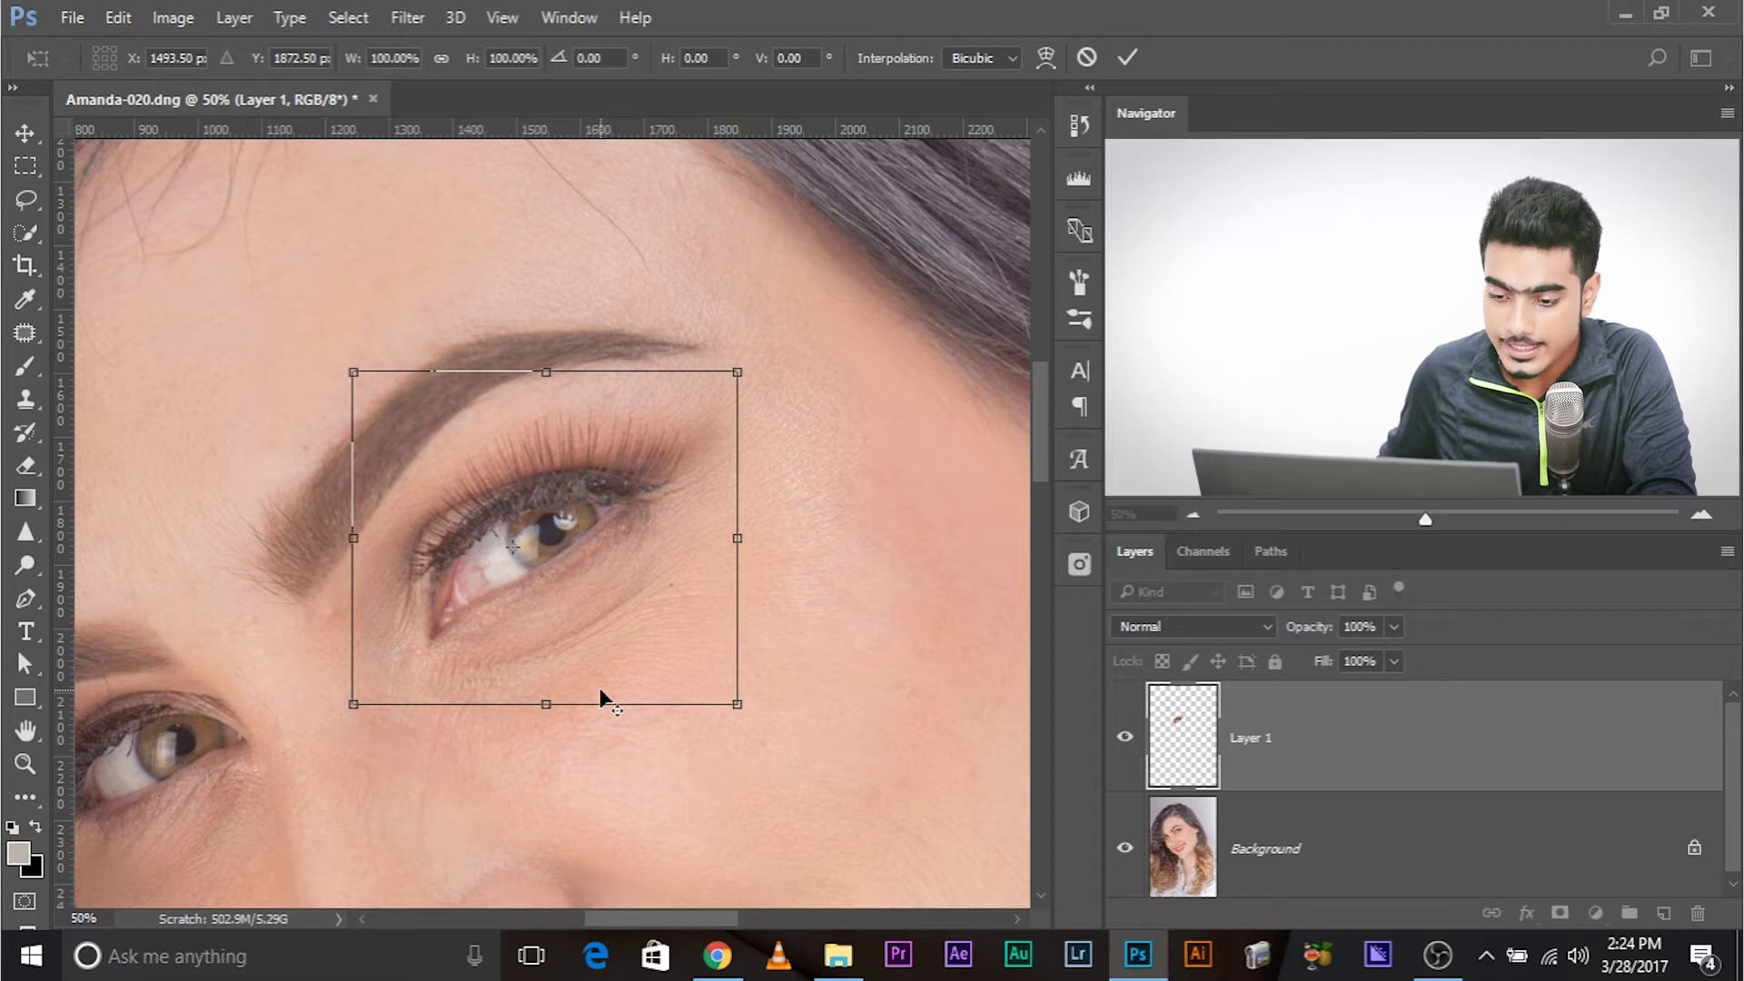
left_click_drag(738, 701, 753, 705)
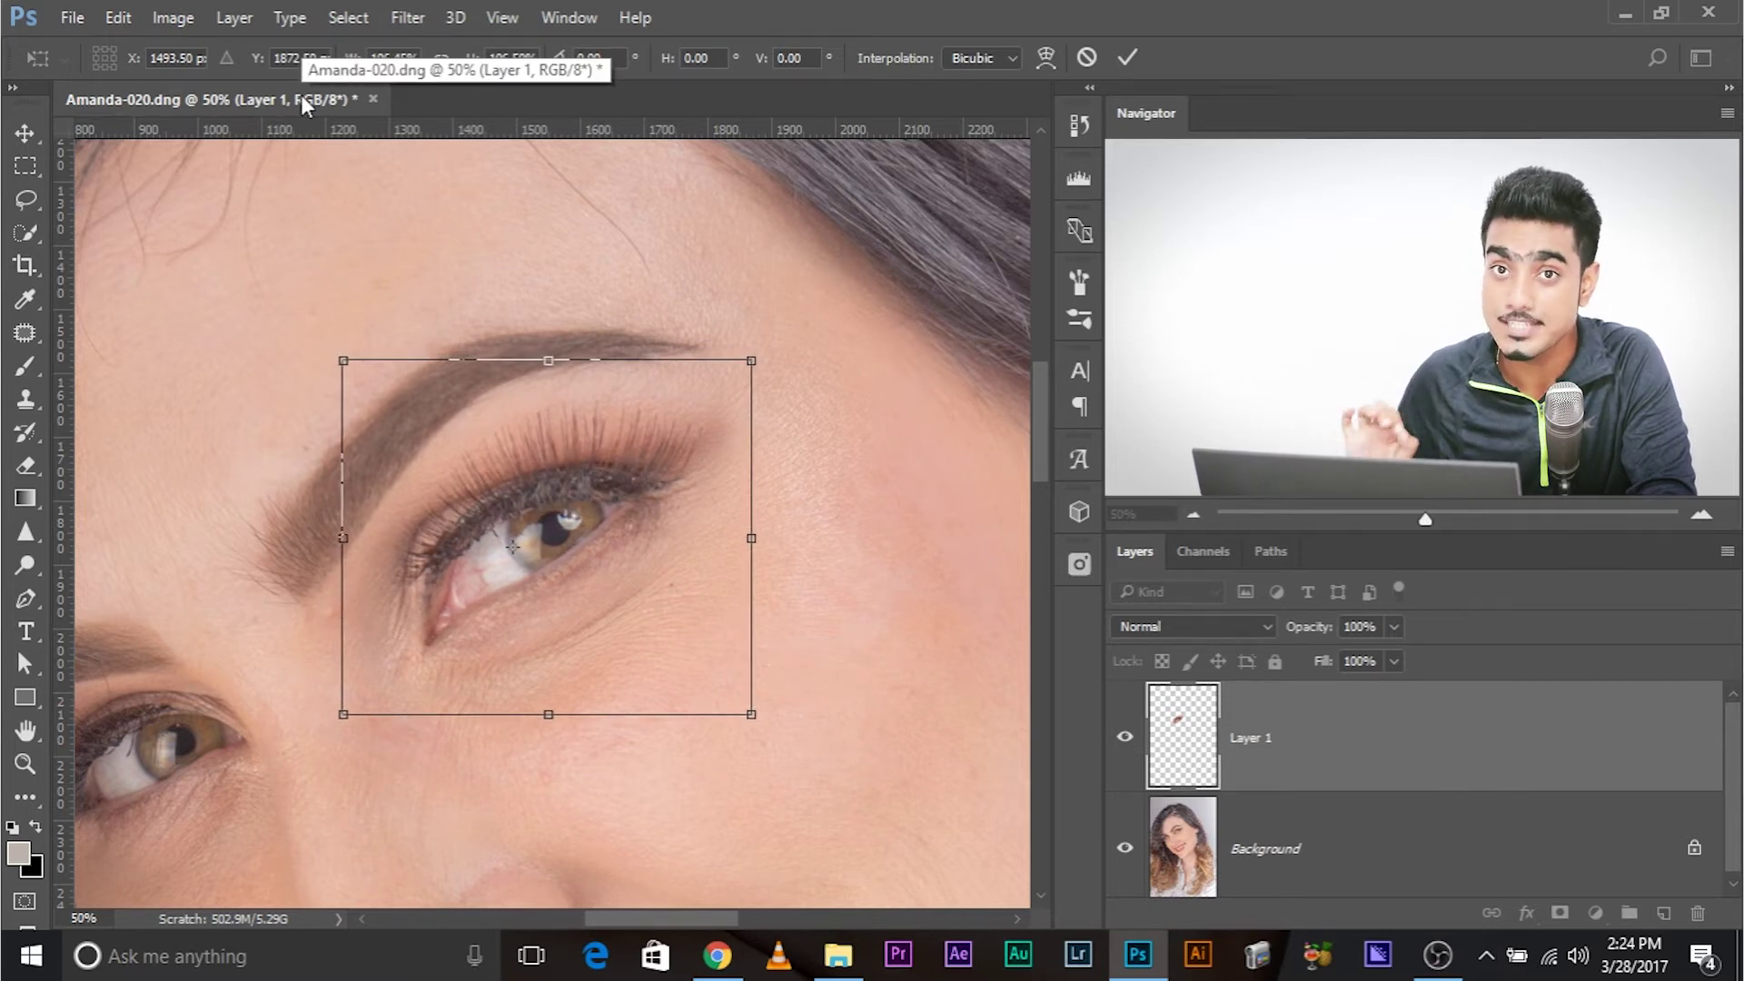
mouse_move(753, 714)
left_mouse_down()
mouse_move(774, 723)
mouse_move(757, 718)
left_mouse_up()
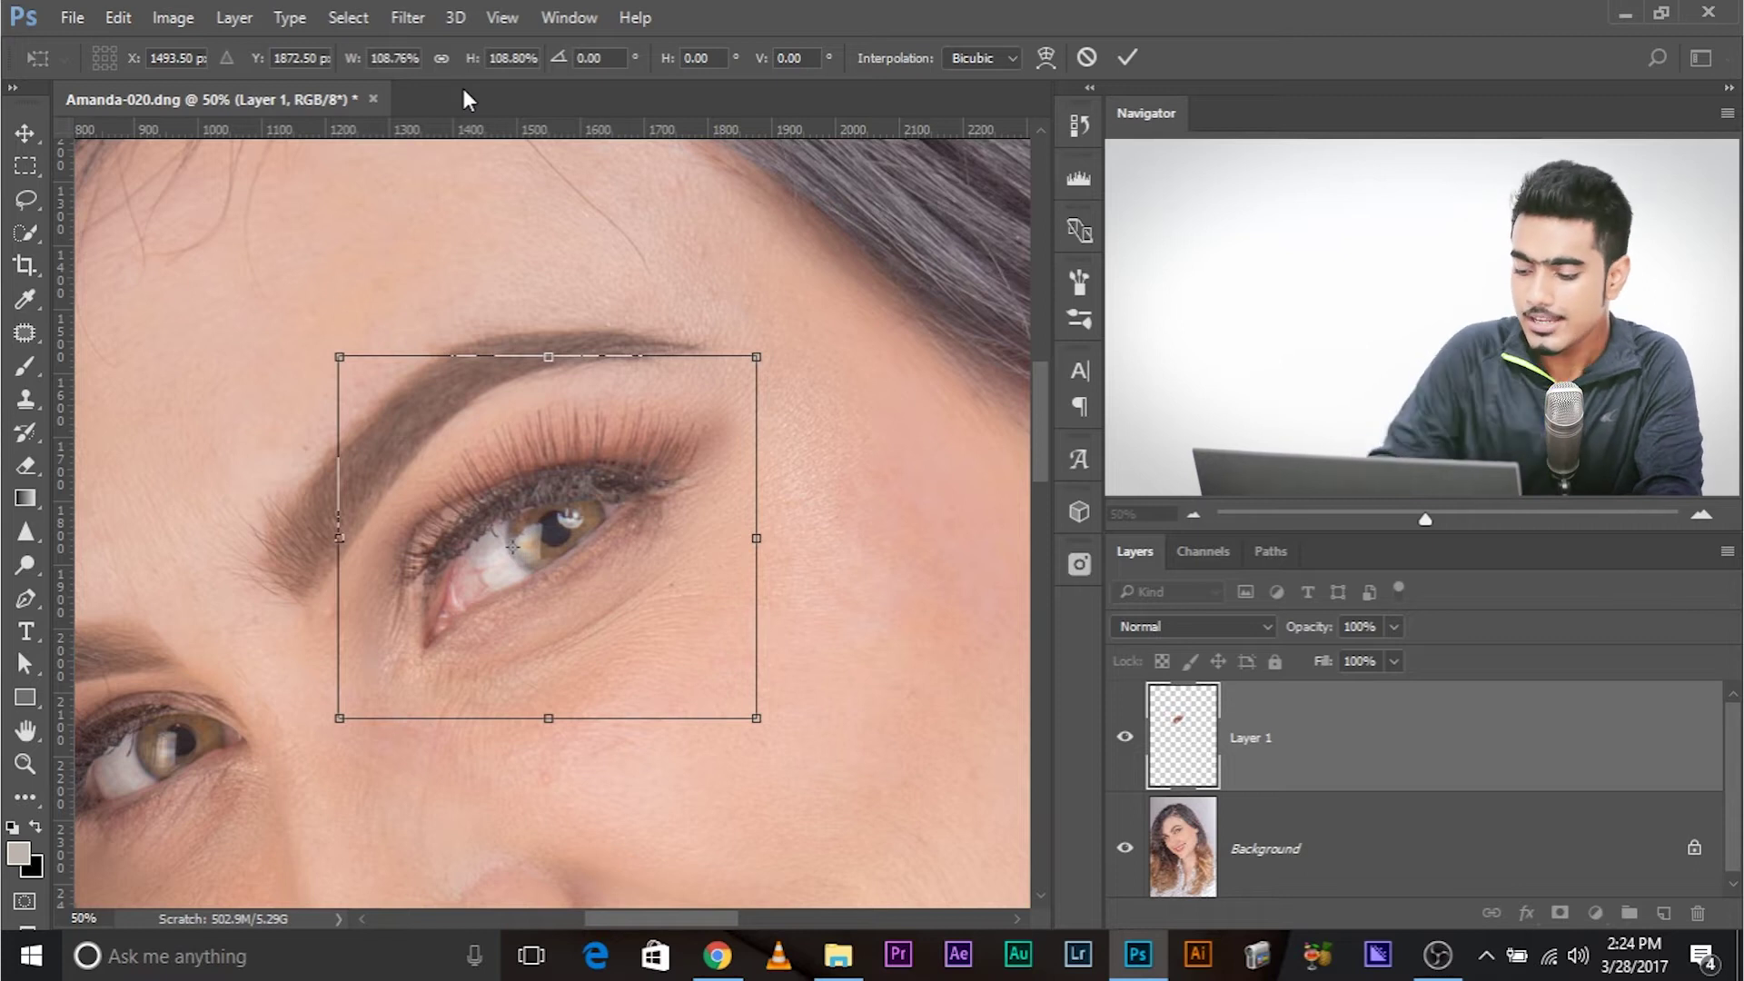
key("Return")
- Make the Background the active layer and zoom in on the second eye
key("l")
left_click_drag(257, 714, 434, 551)
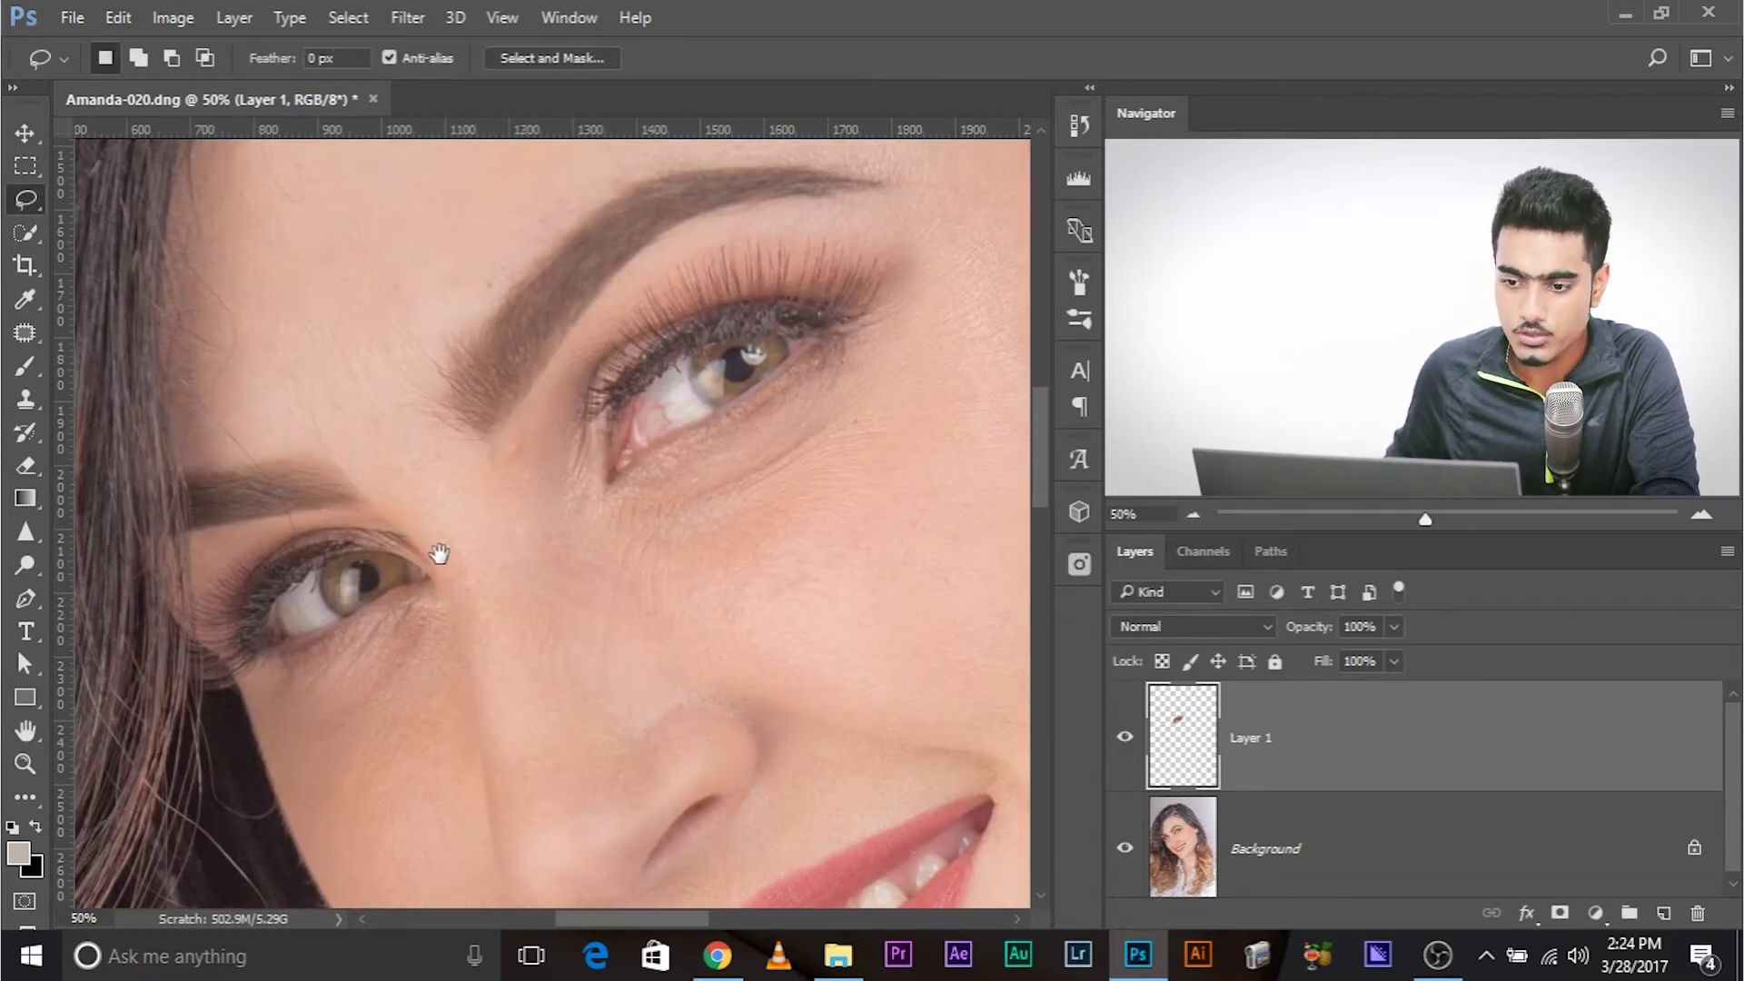
left_click_drag(349, 669, 409, 650)
left_click(1314, 857)
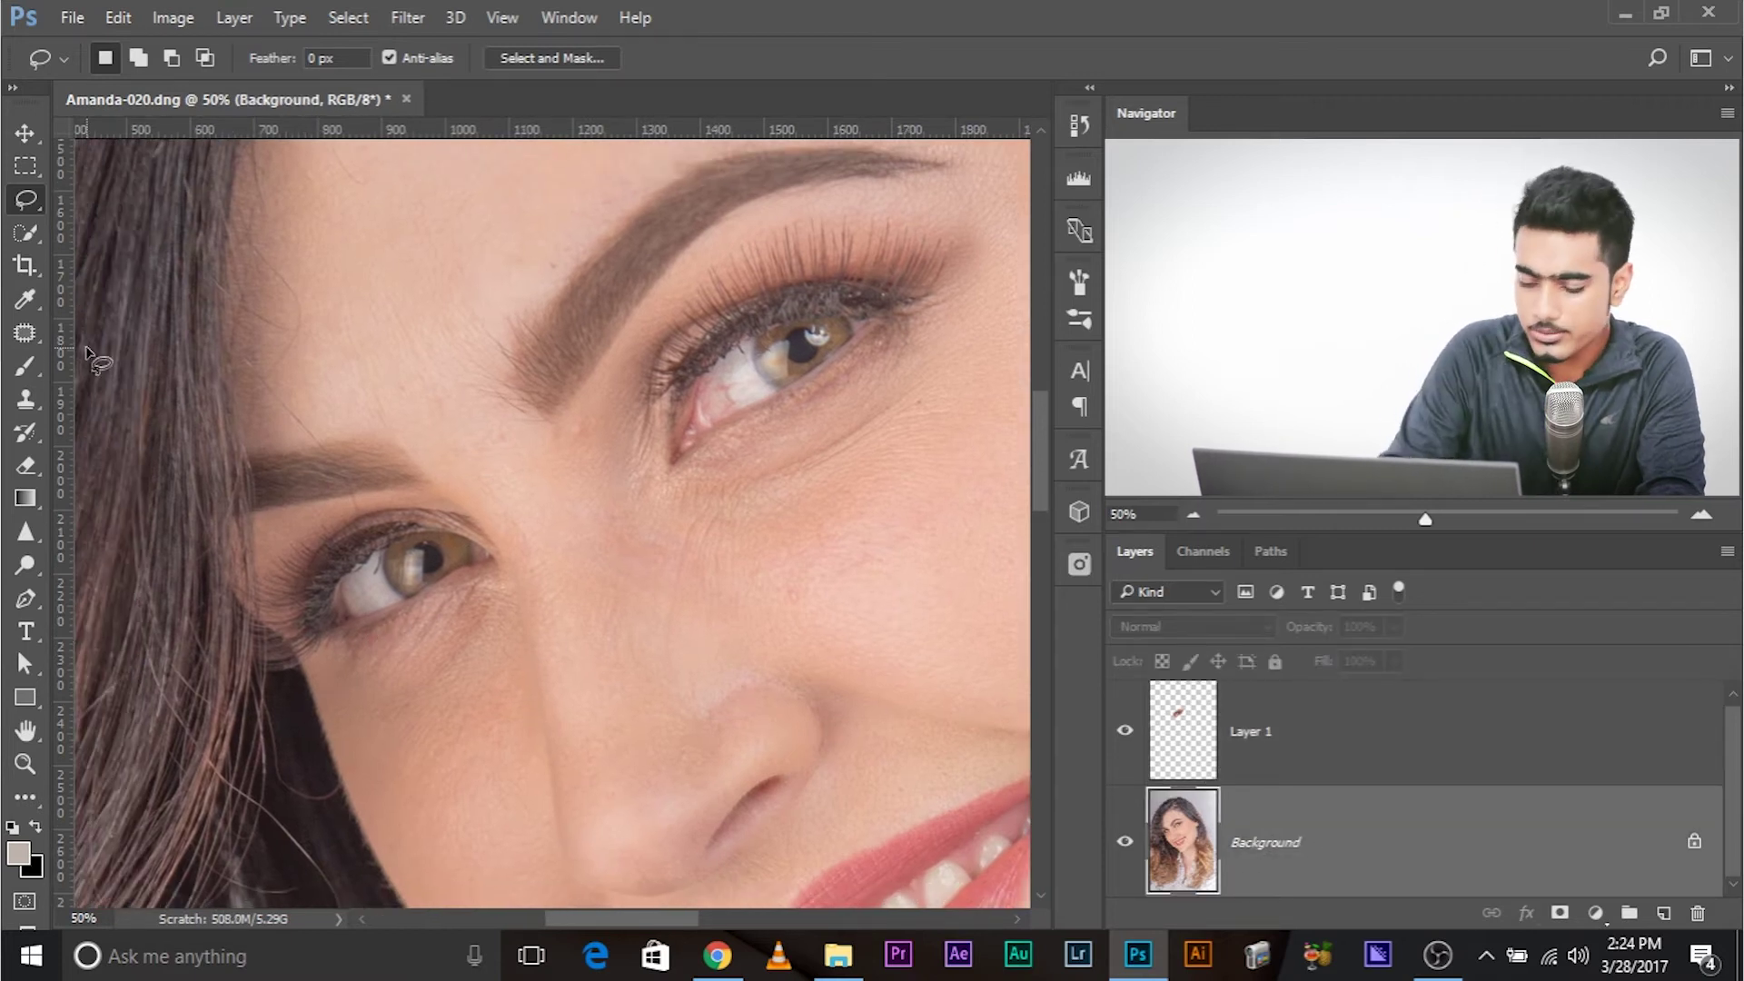
key("ctrl+plus")
mouse_move(358, 506)
left_mouse_down()
mouse_move(577, 419)
mouse_move(709, 413)
left_mouse_up()
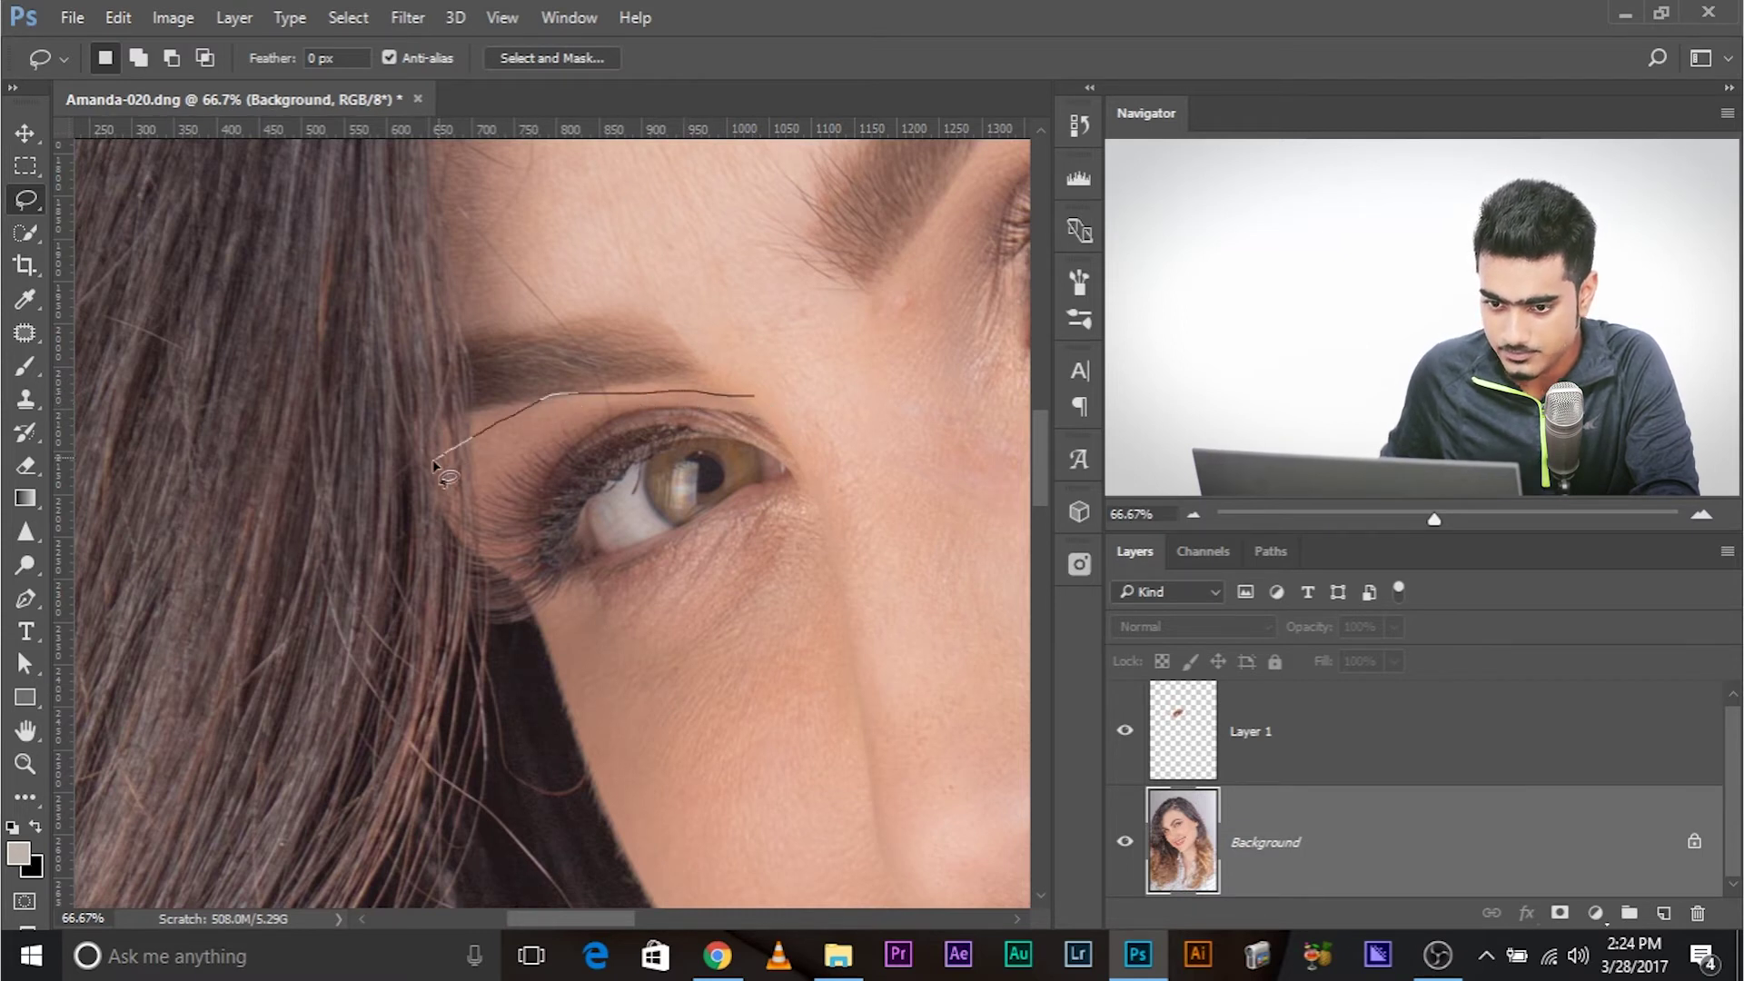
- Lasso around the second eye, trimming the cheek and extending toward the eyebrow
mouse_move(418, 504)
left_mouse_down()
mouse_move(399, 642)
mouse_move(423, 676)
mouse_move(474, 732)
mouse_move(602, 728)
left_mouse_up()
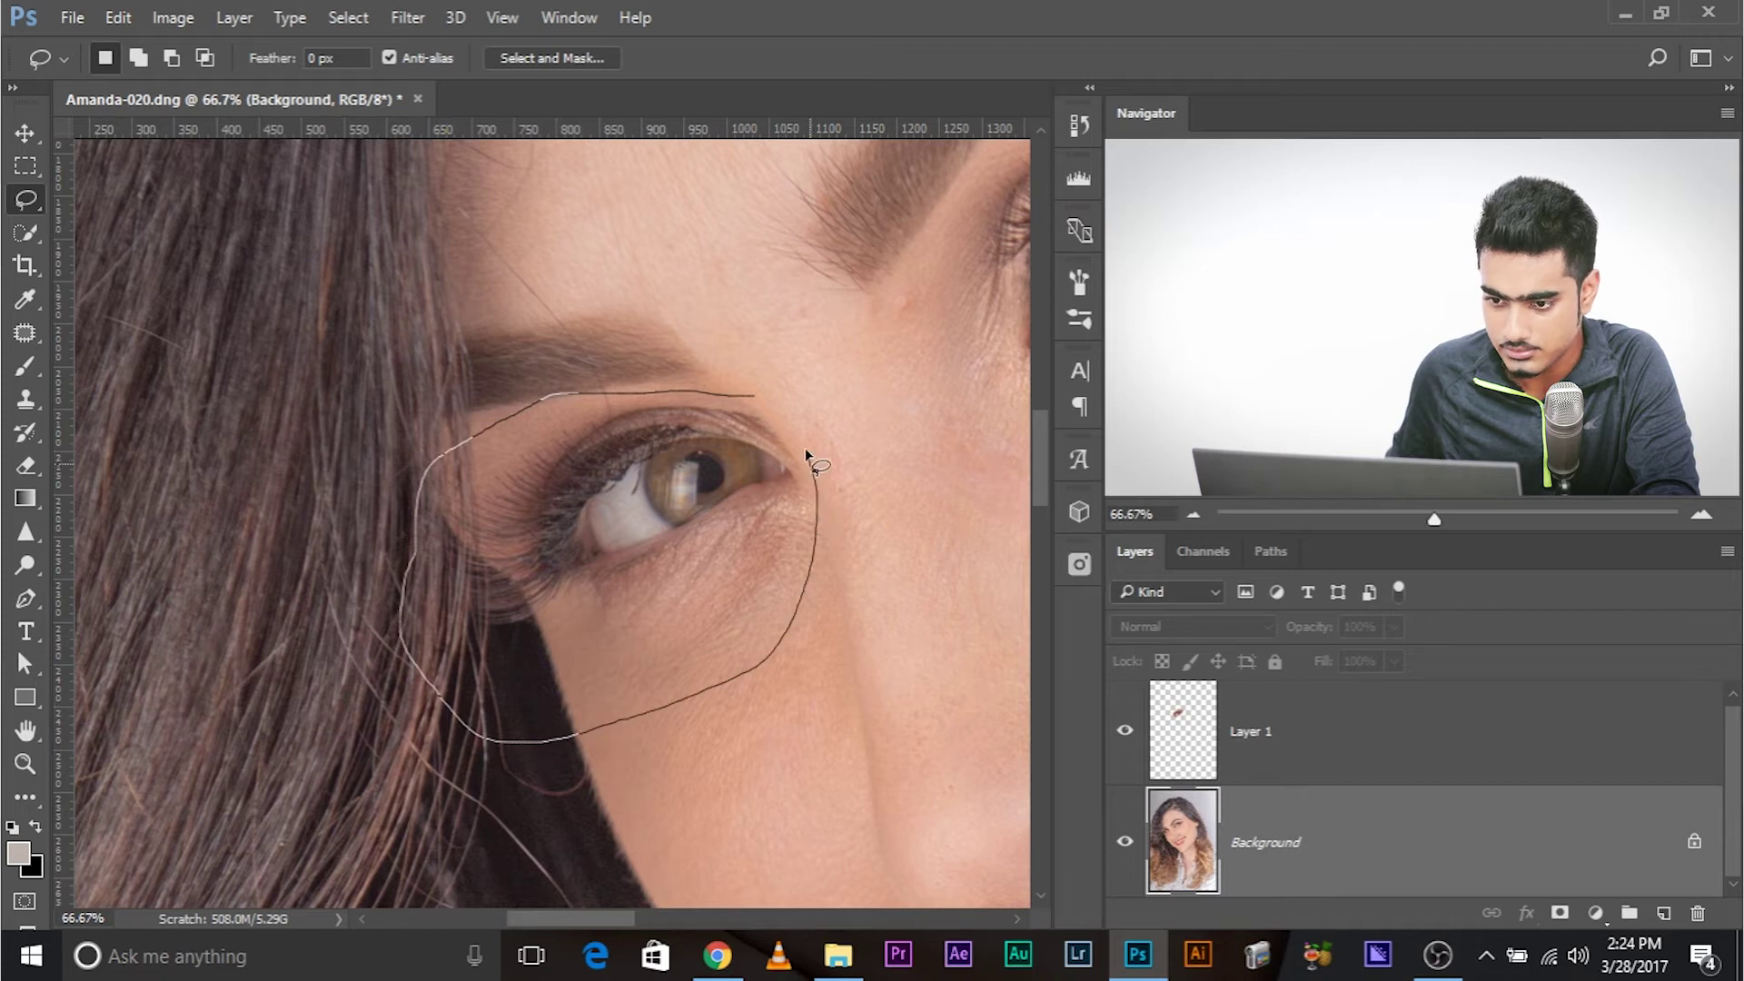
left_click_drag(765, 396, 759, 396)
mouse_move(468, 740)
left_mouse_down()
mouse_move(588, 634)
mouse_move(827, 561)
mouse_move(741, 752)
mouse_move(534, 714)
mouse_move(435, 800)
mouse_move(754, 564)
left_mouse_up()
left_click_drag(669, 383, 705, 380)
left_click_drag(757, 515, 752, 514)
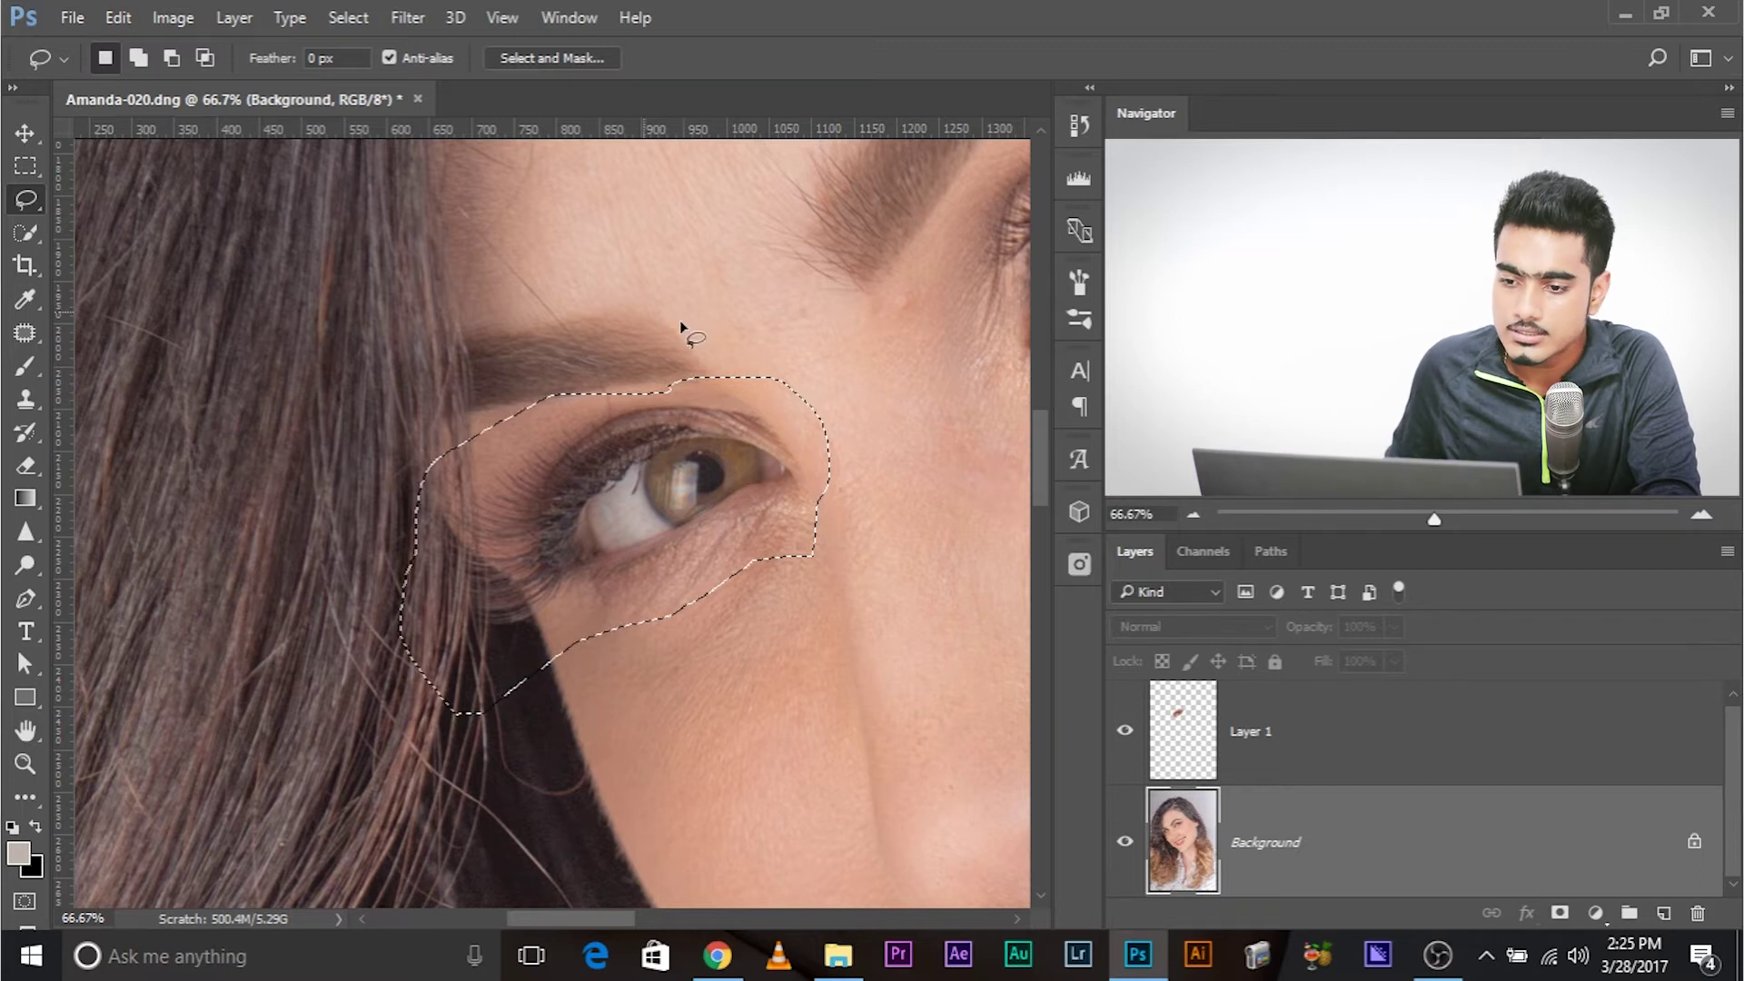
mouse_move(723, 356)
left_mouse_down()
mouse_move(805, 450)
mouse_move(765, 269)
left_mouse_up()
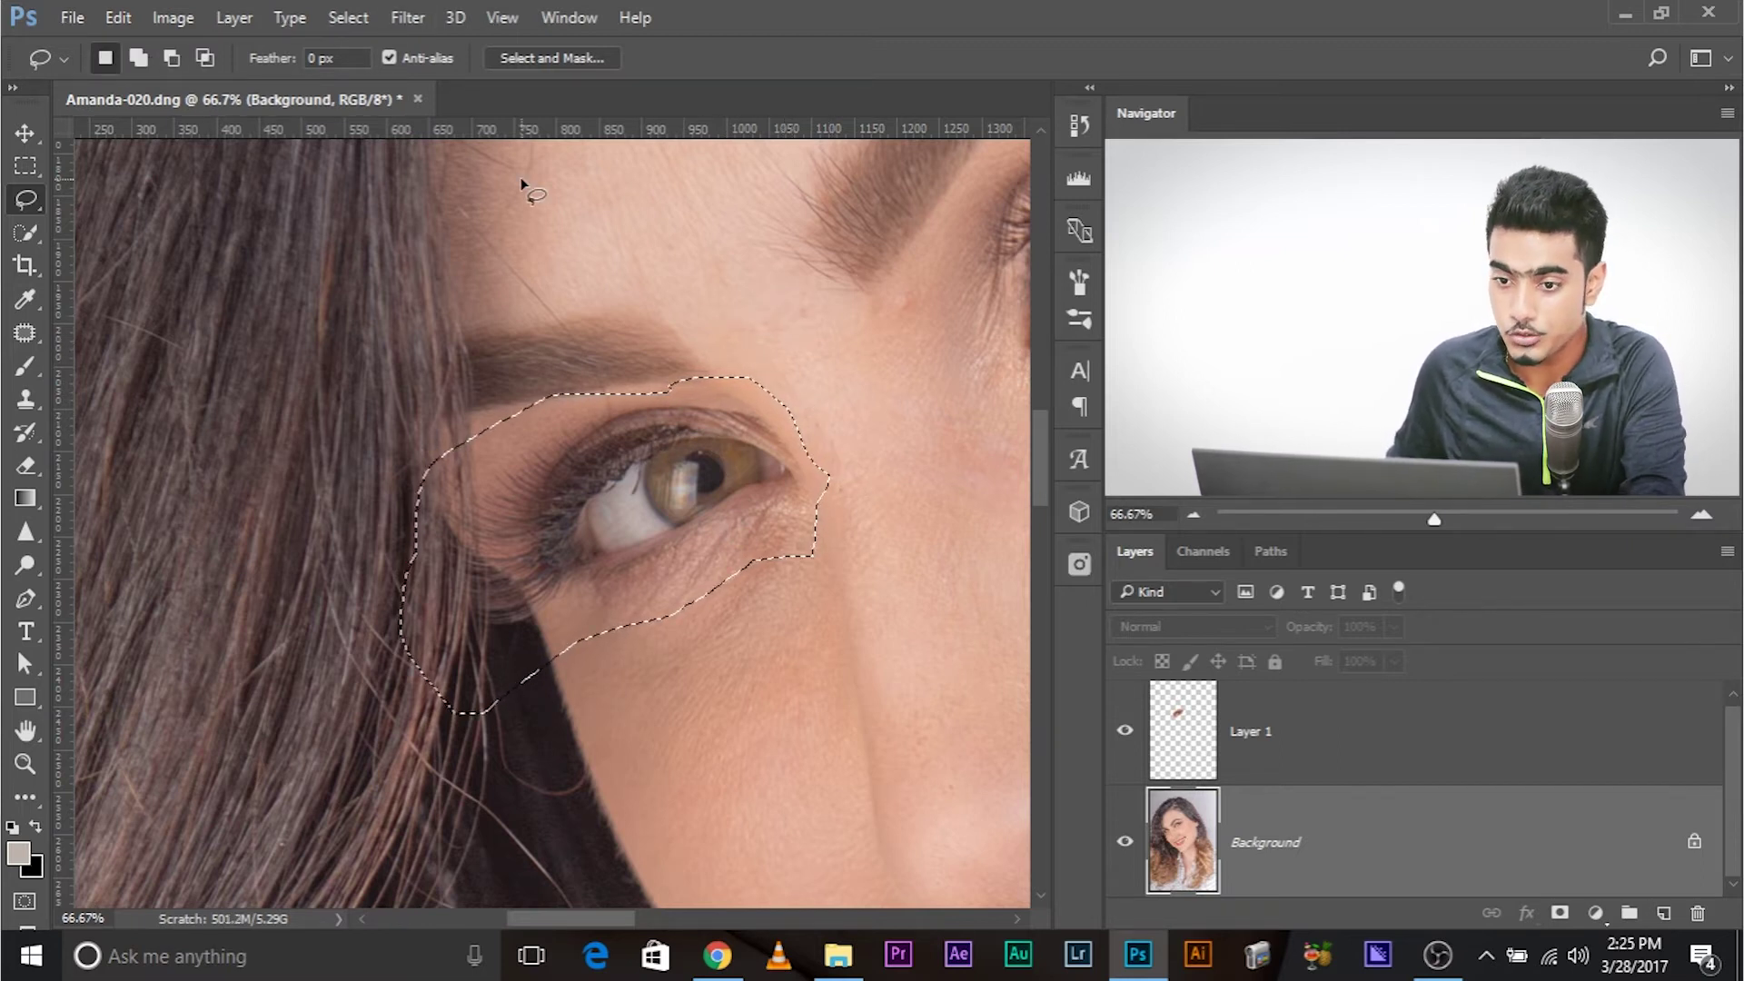
- Feather the second eye's mask with a 14-pixel Gaussian Blur and copy it to Layer 2
key("q")
mouse_move(411, 17)
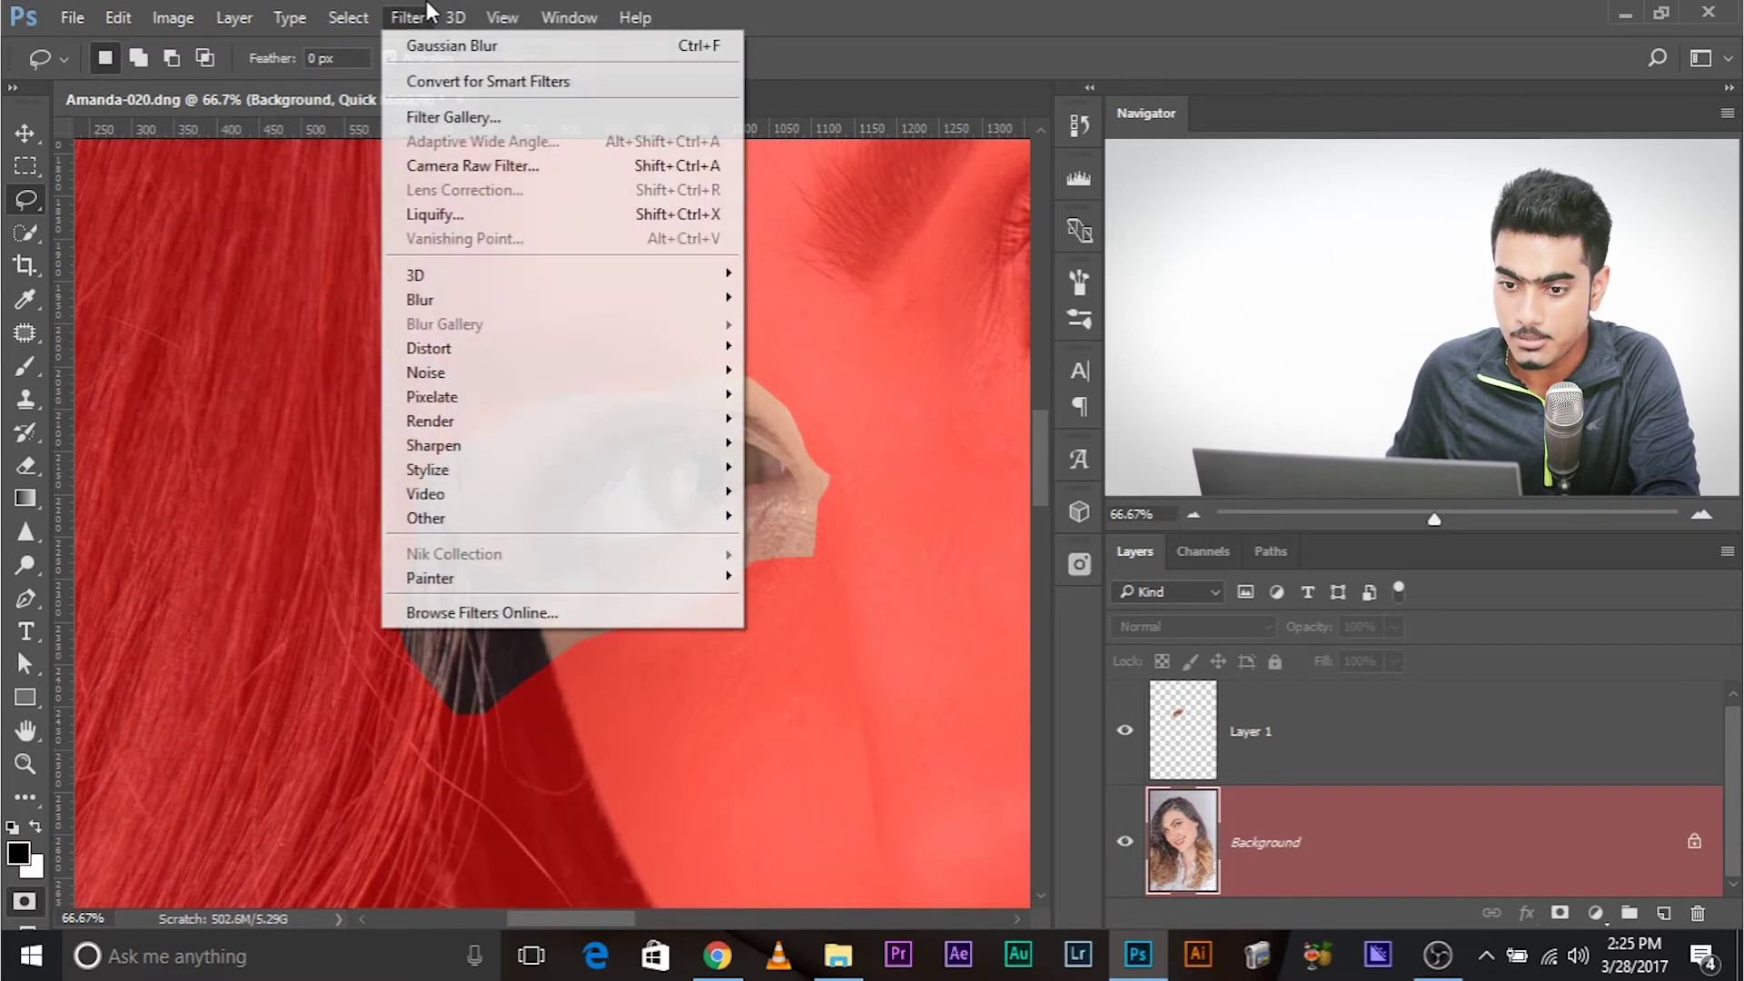
mouse_move(575, 300)
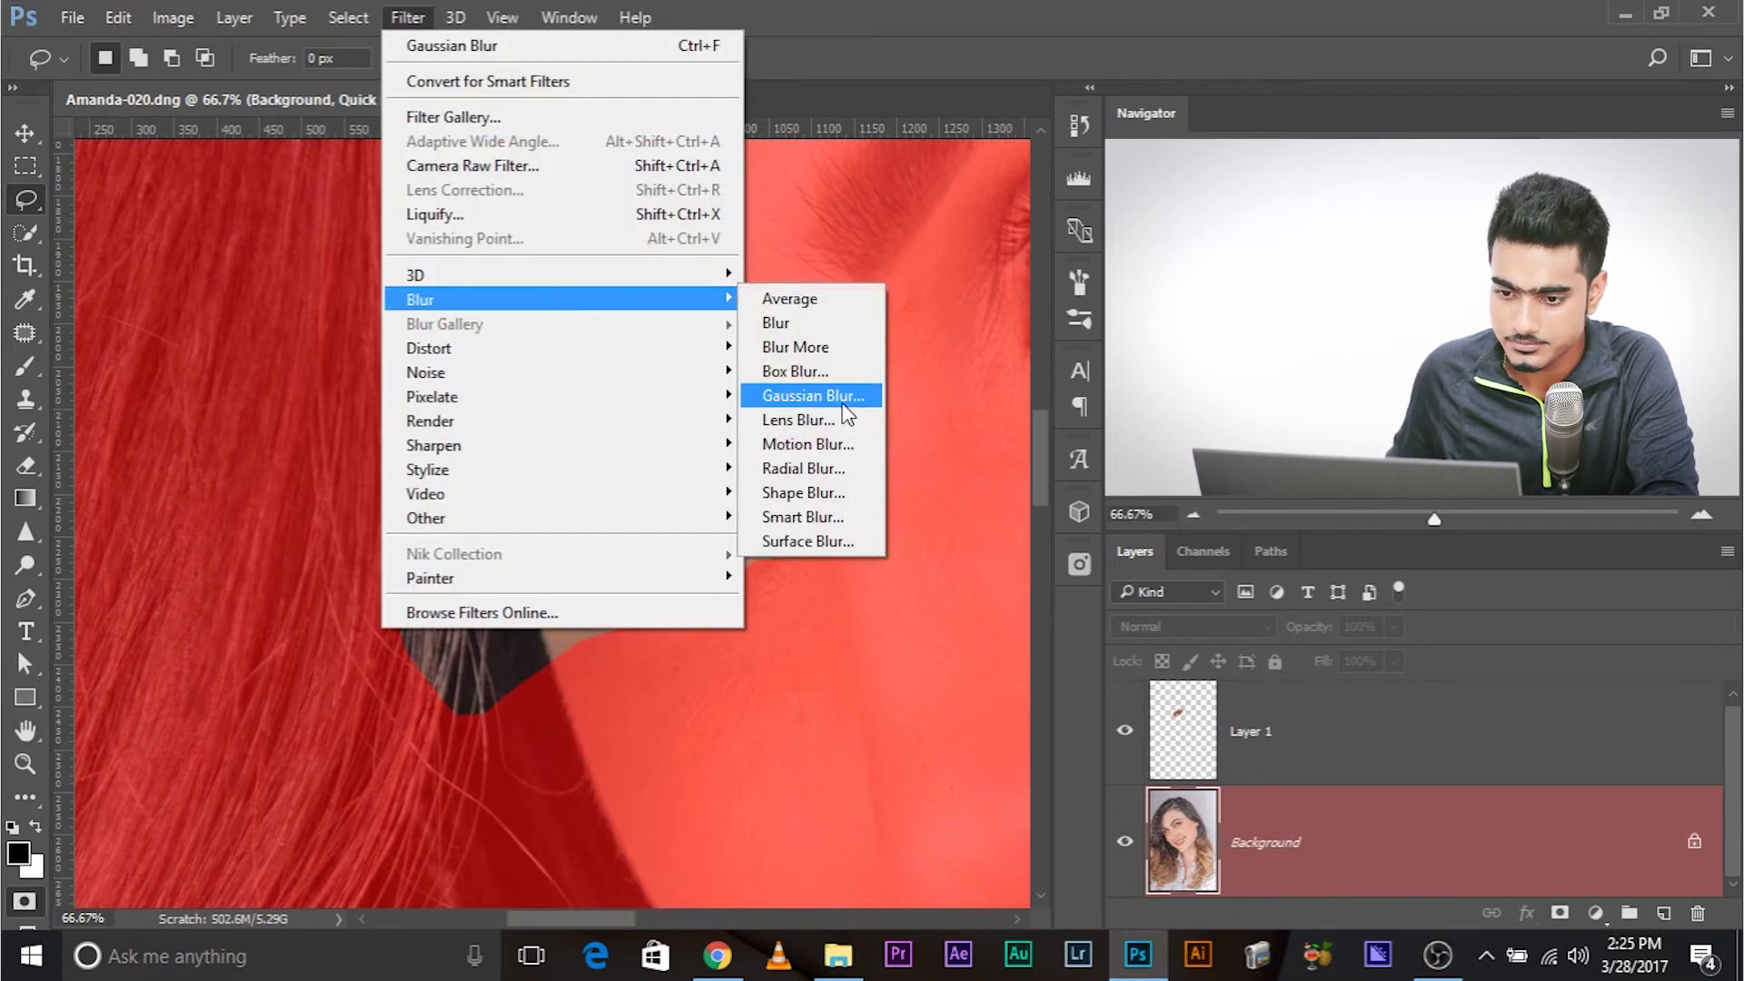
left_click(812, 395)
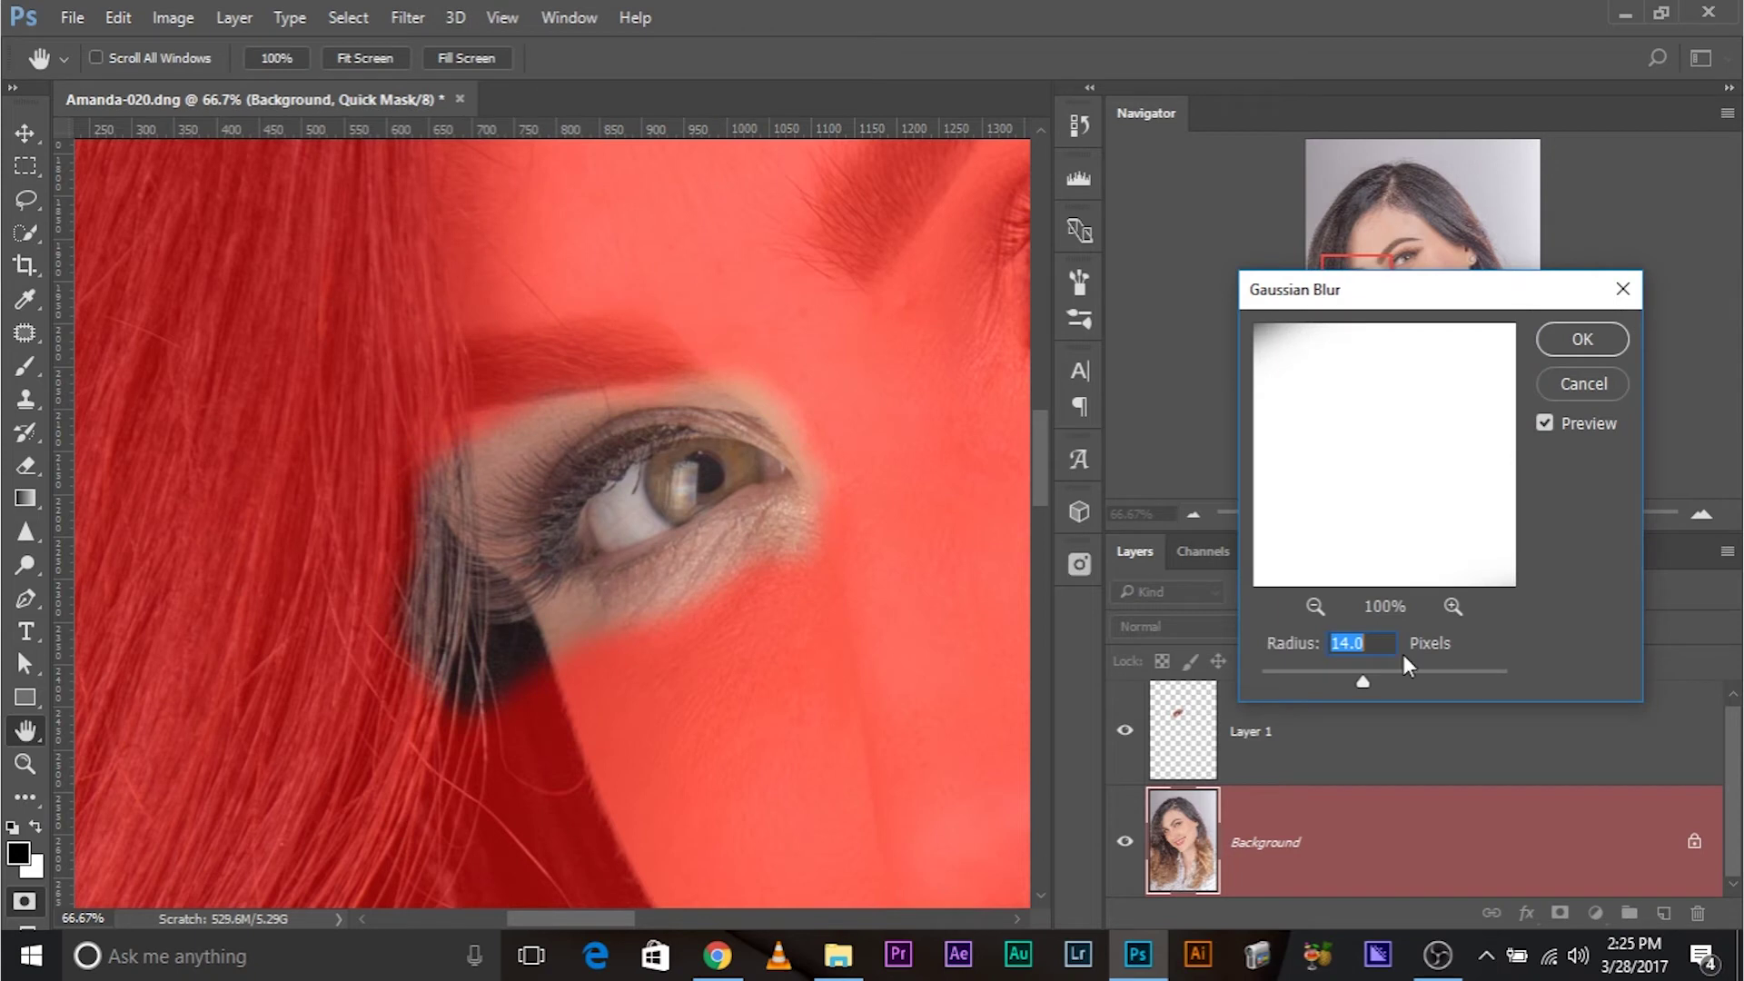
key("Return")
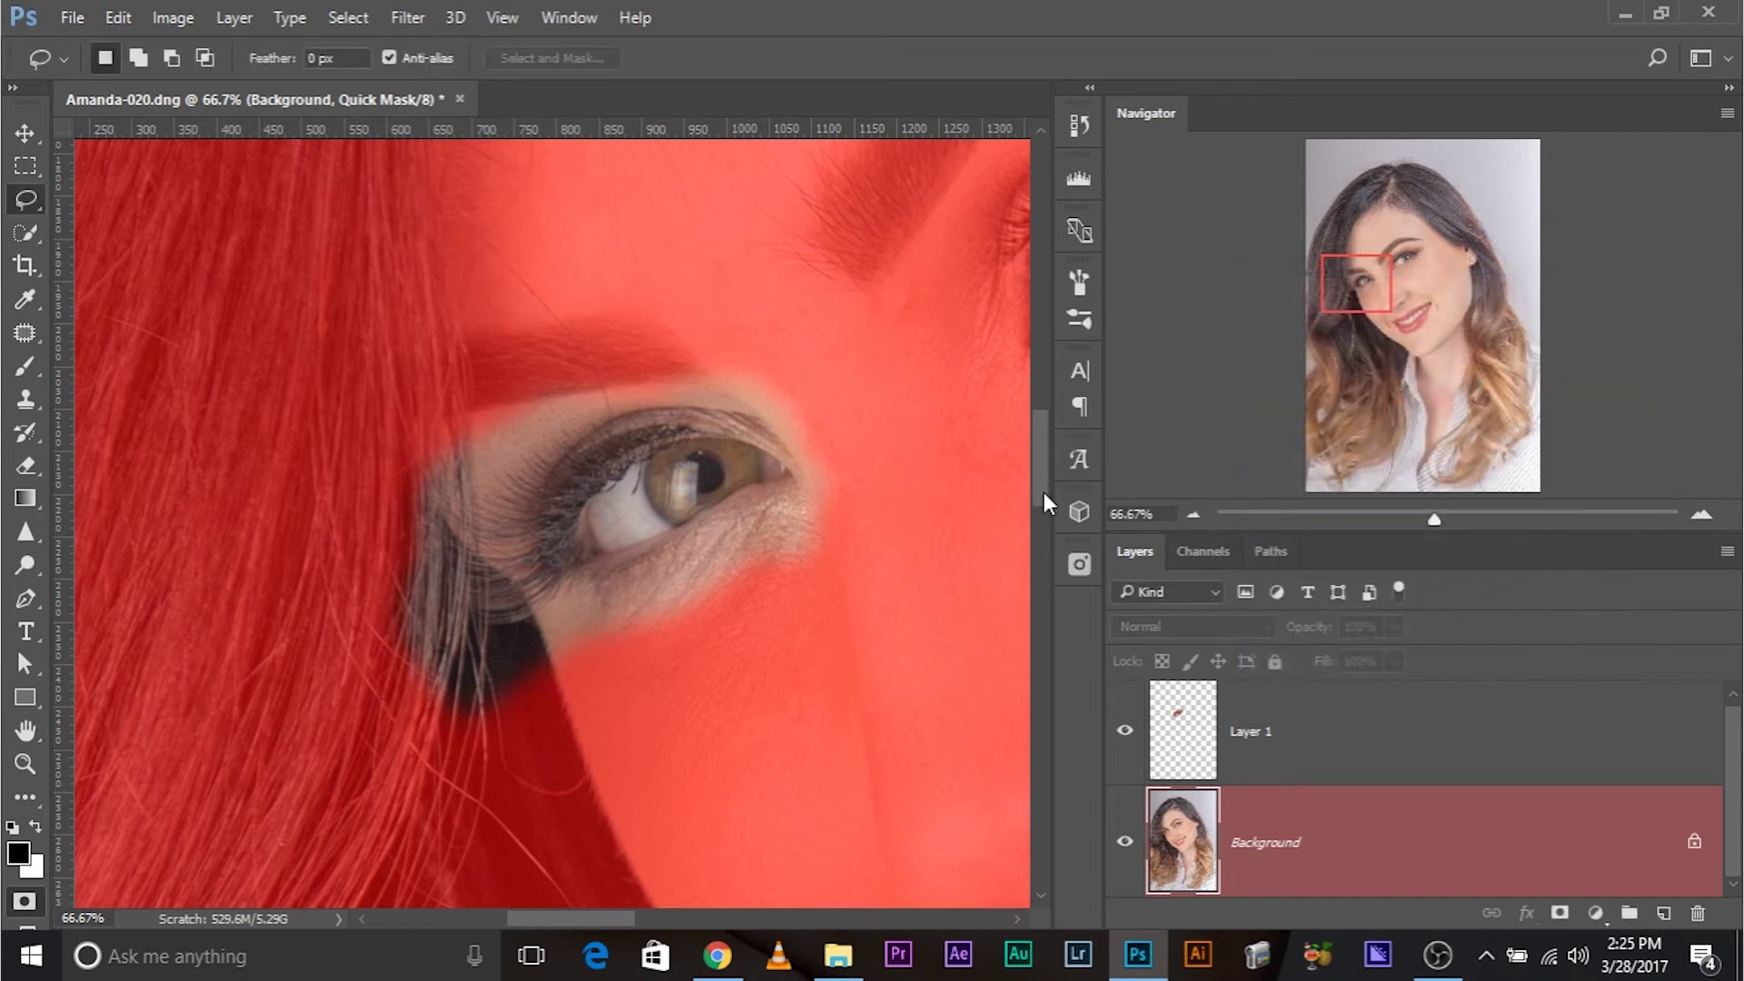
key("q")
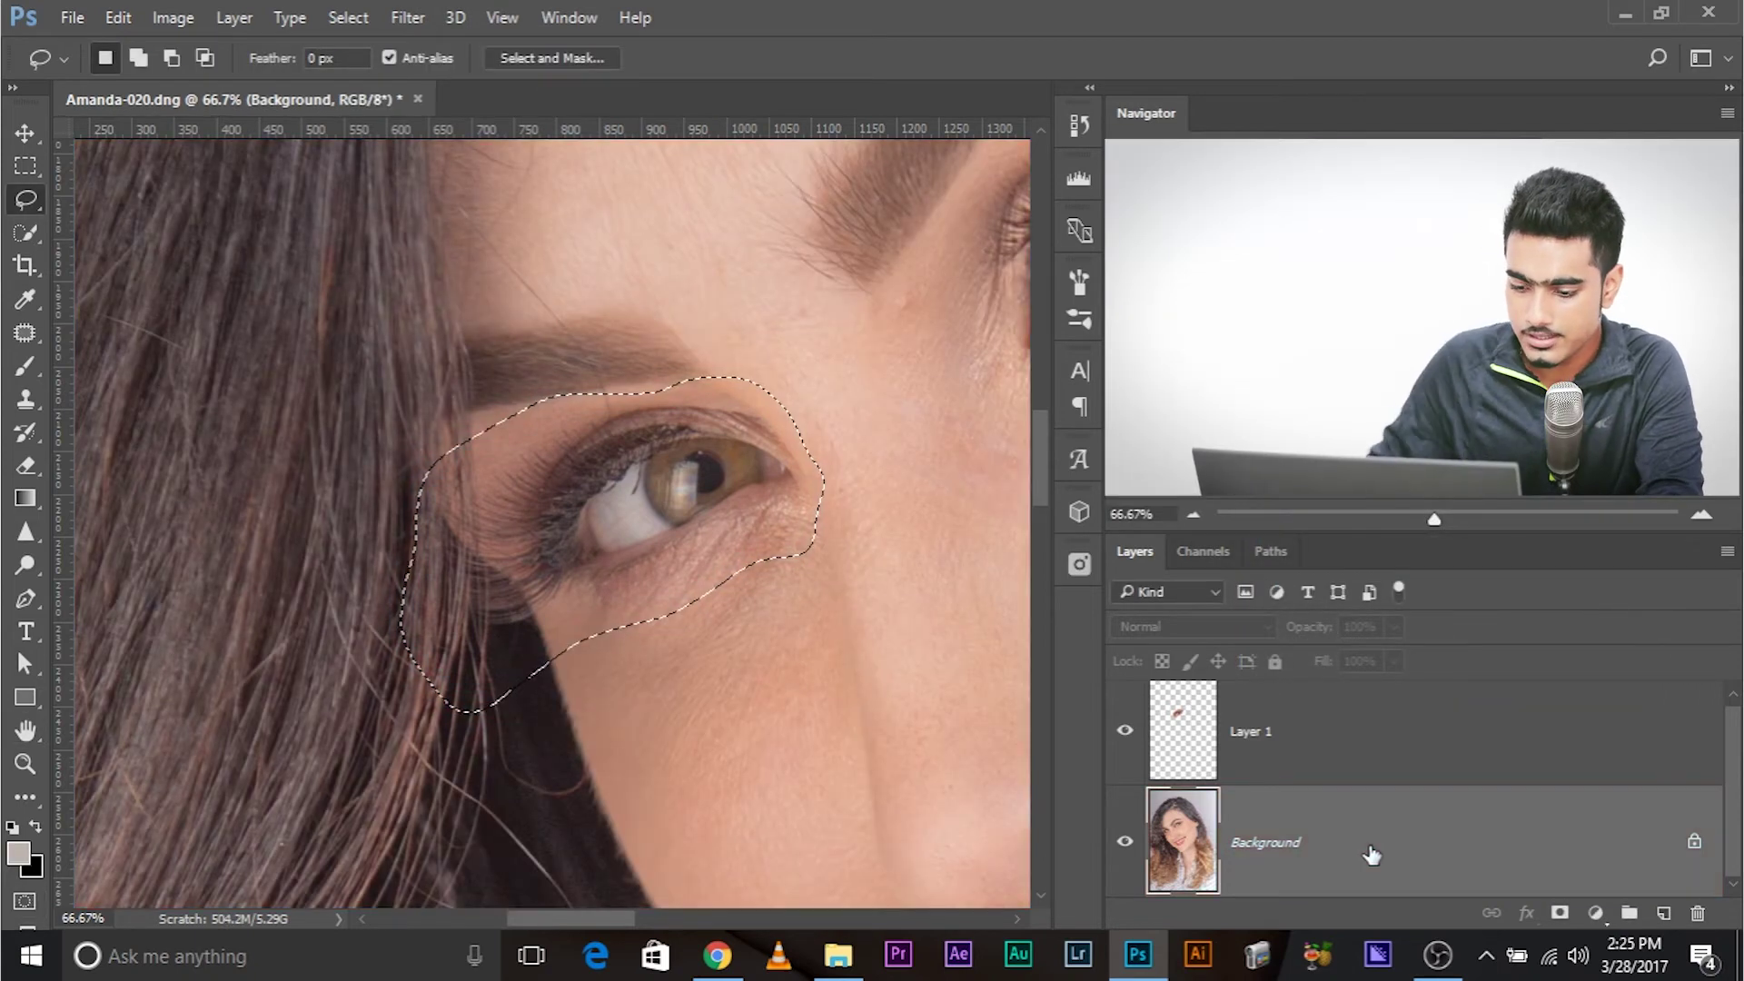
key("ctrl+j")
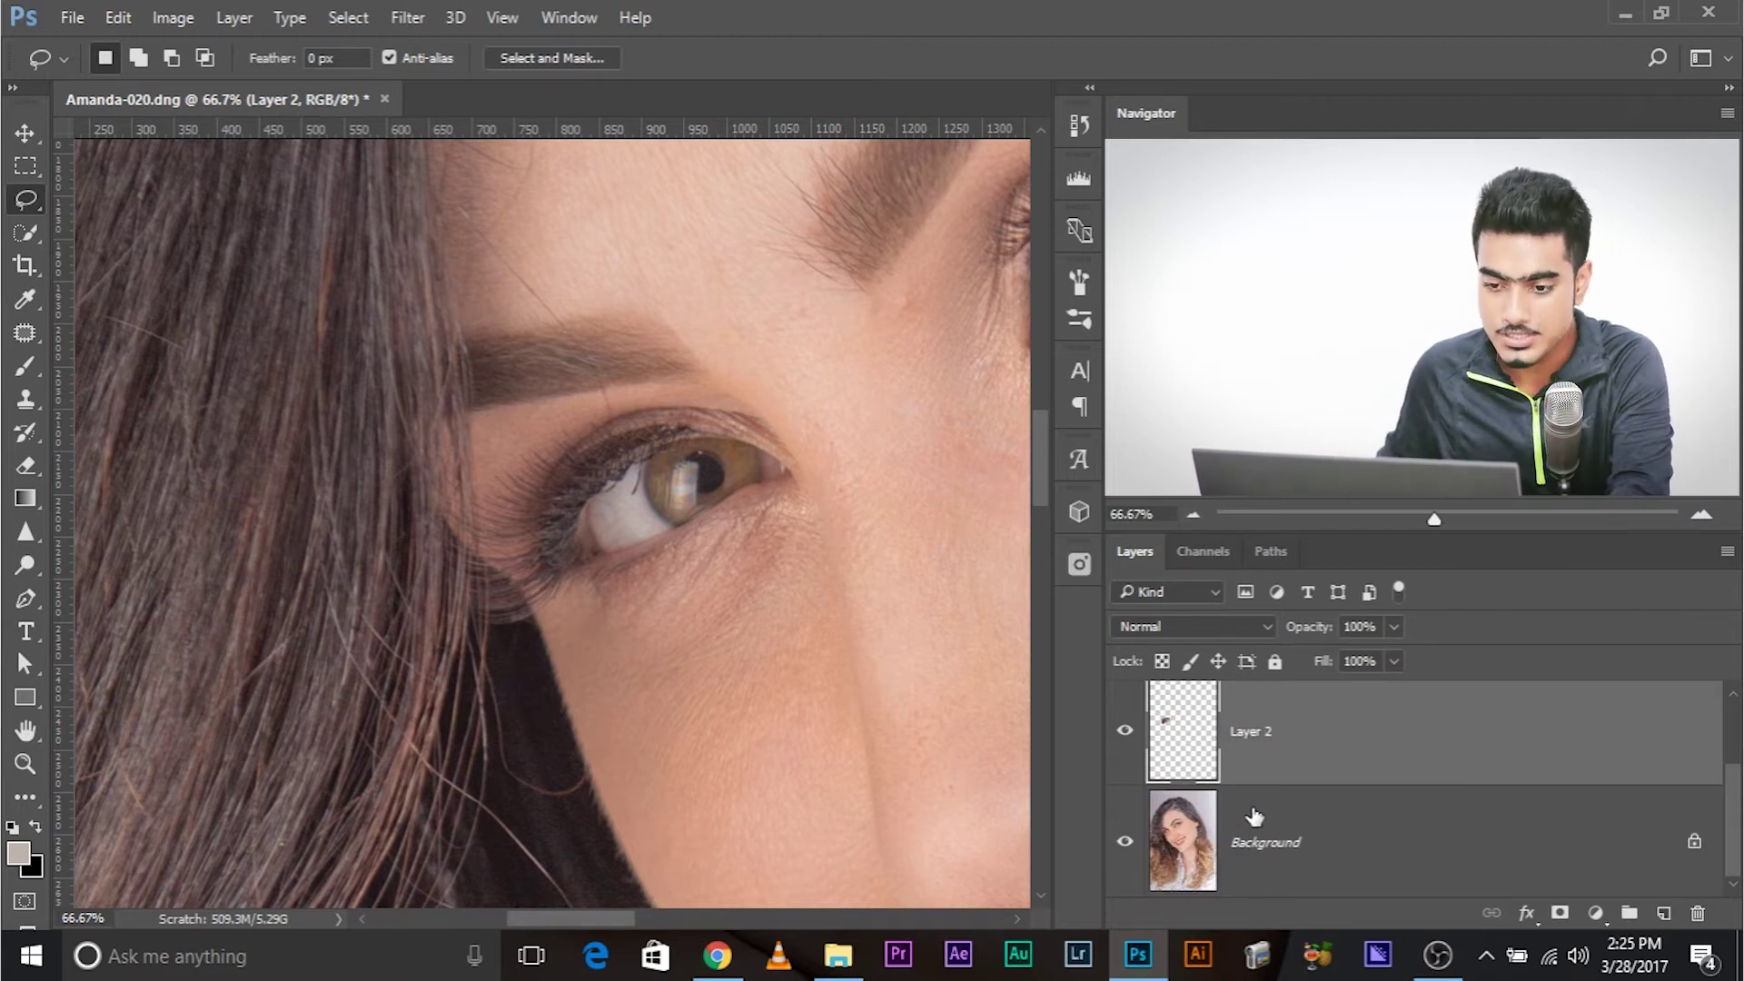
- Scale the Layer 2 eye to about 108.5% around a pivot on the eye and commit
key("ctrl+t")
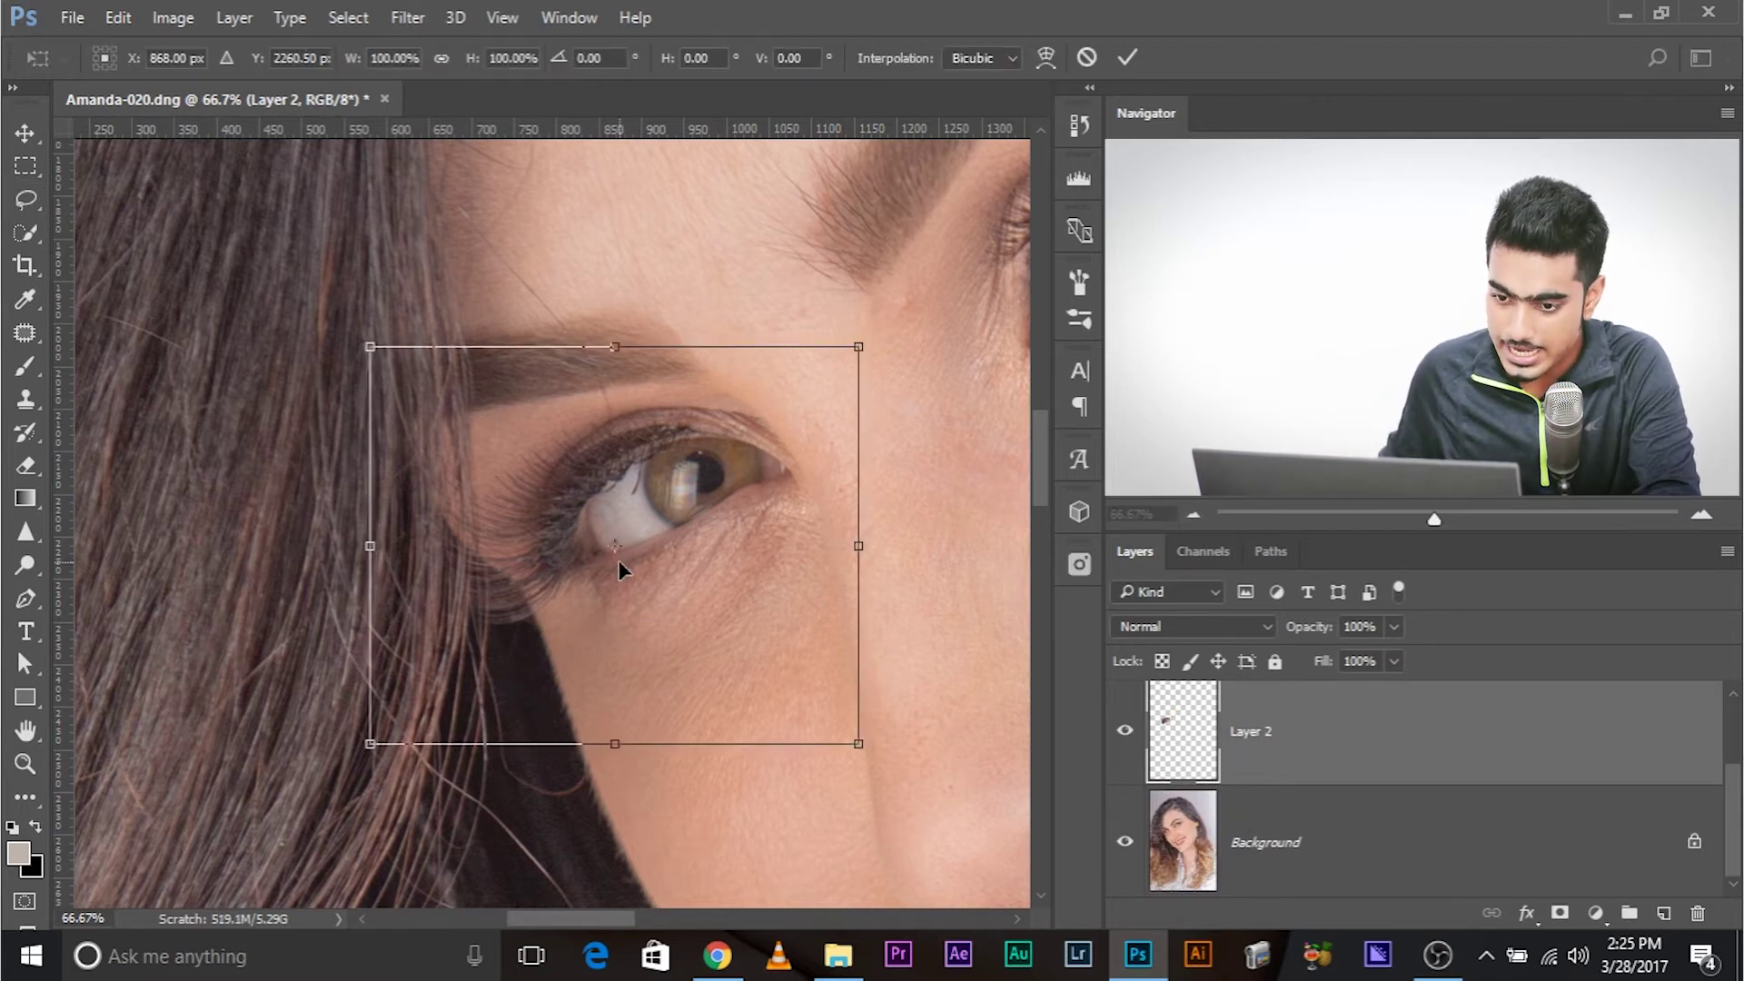
left_click_drag(616, 546, 654, 499)
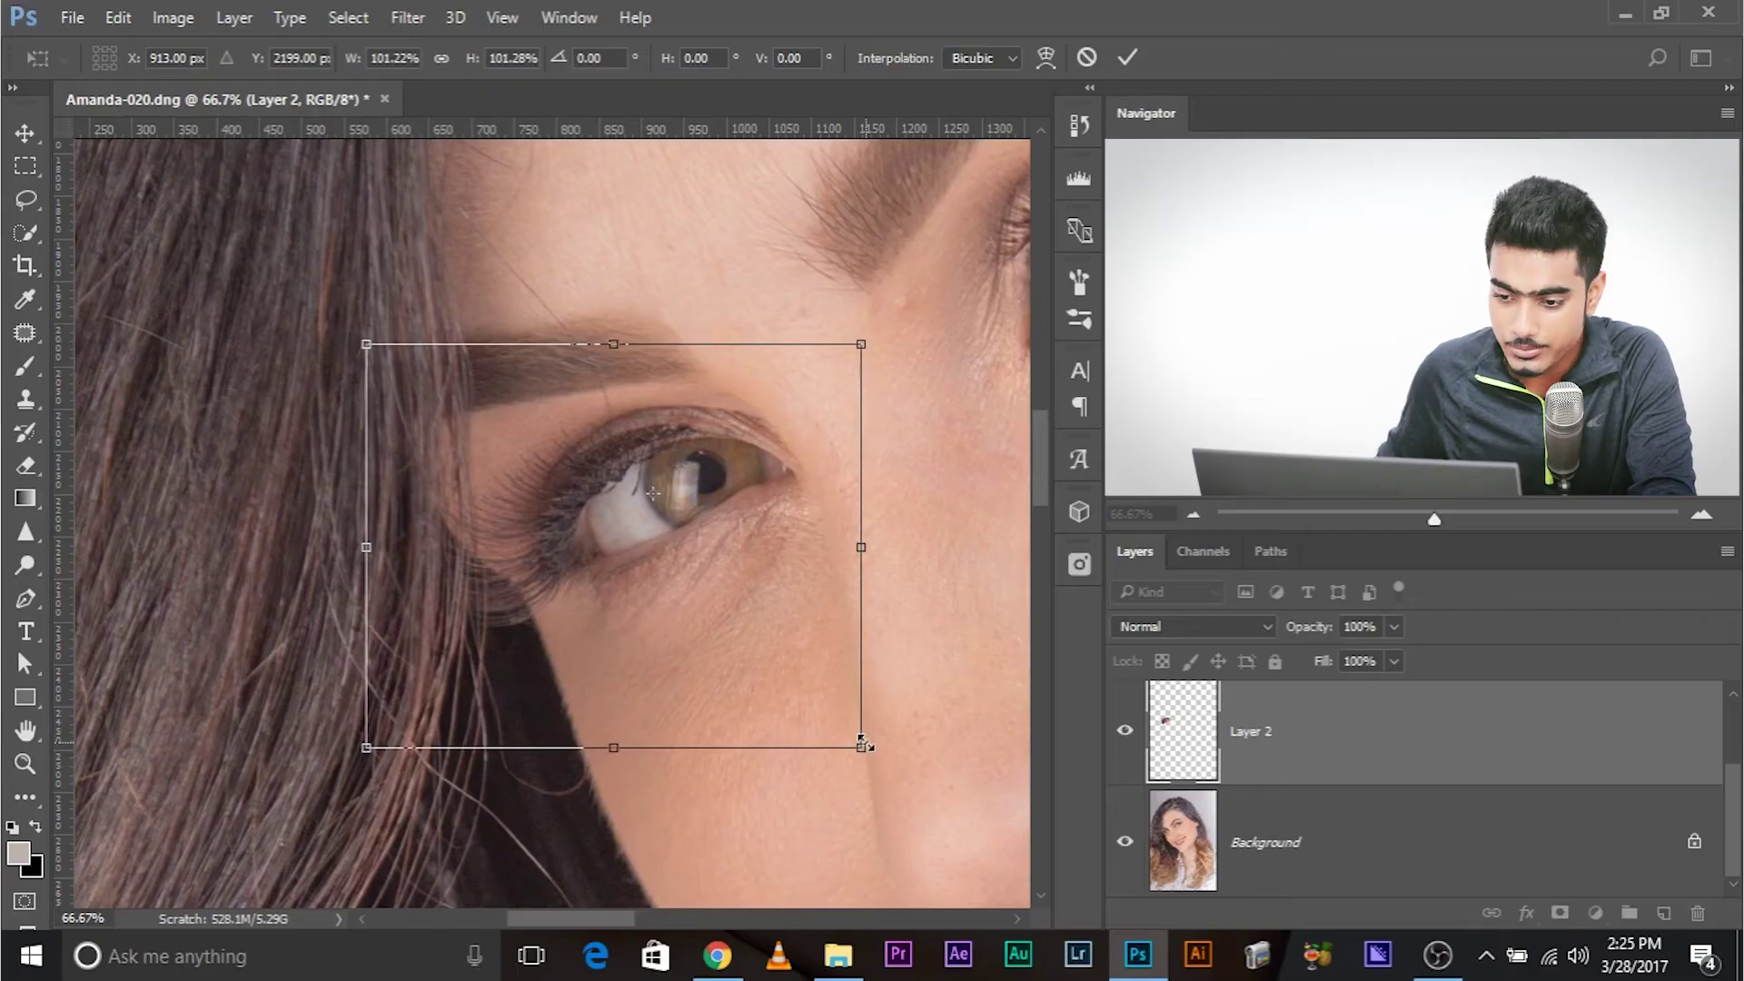
left_click_drag(862, 747, 871, 761)
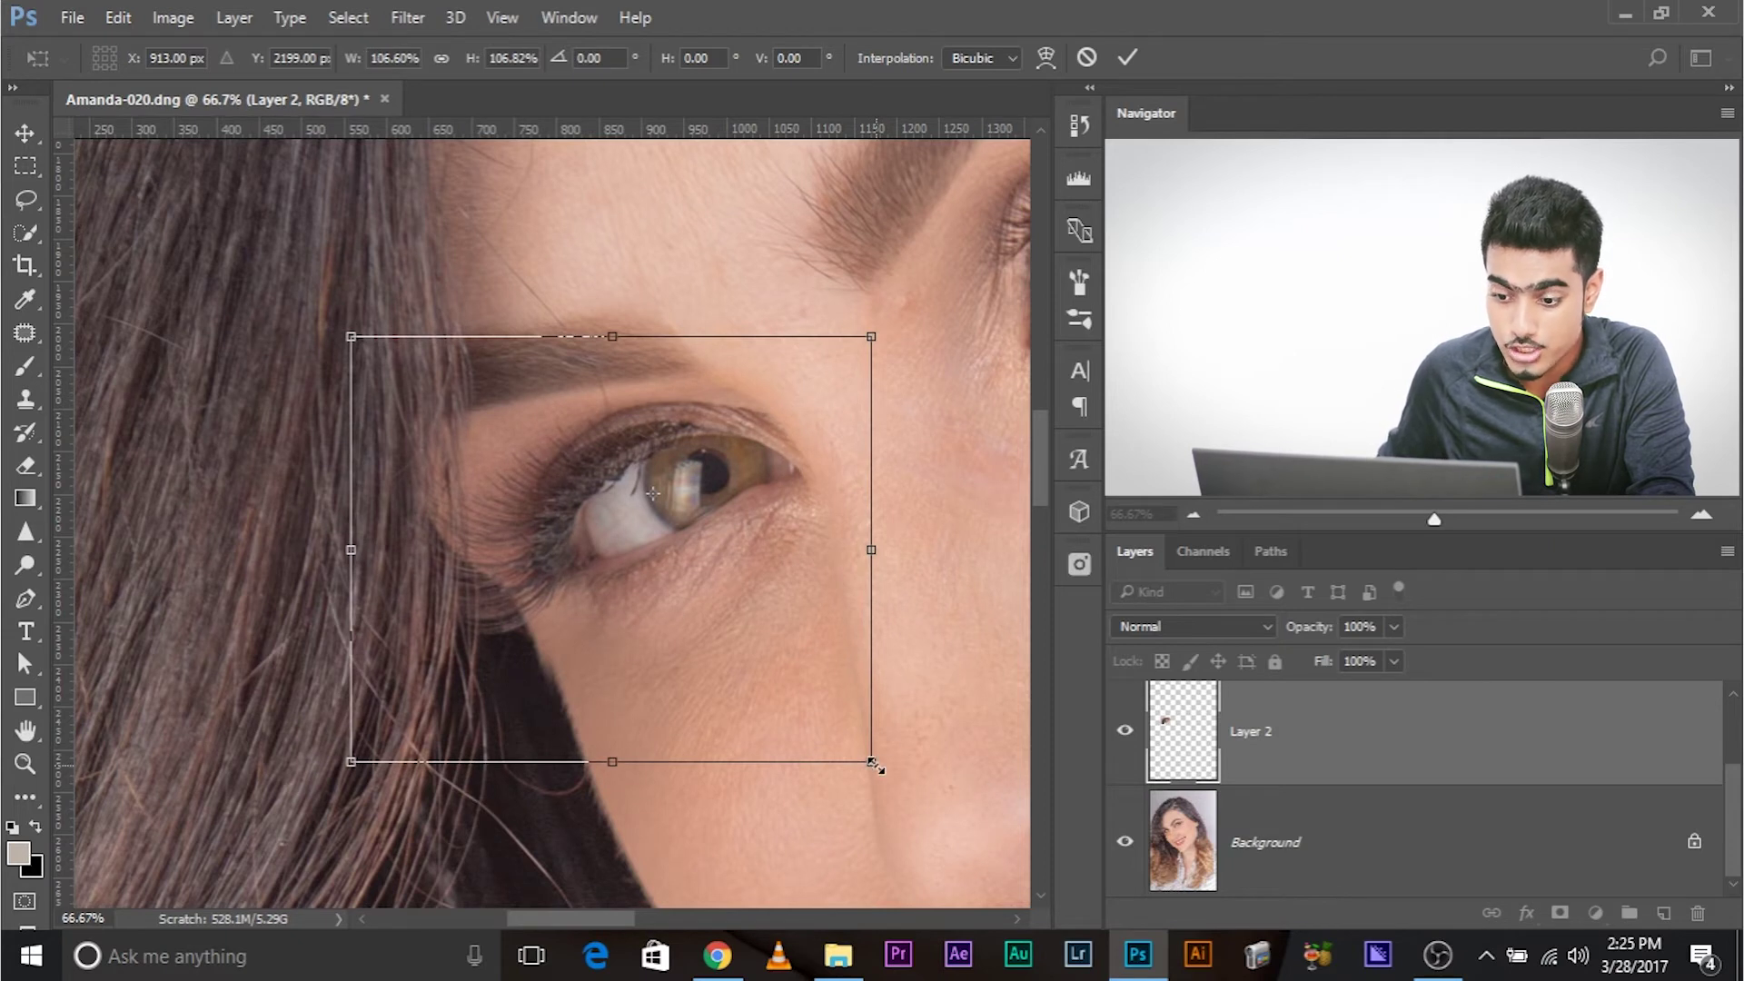
left_click_drag(874, 764, 879, 770)
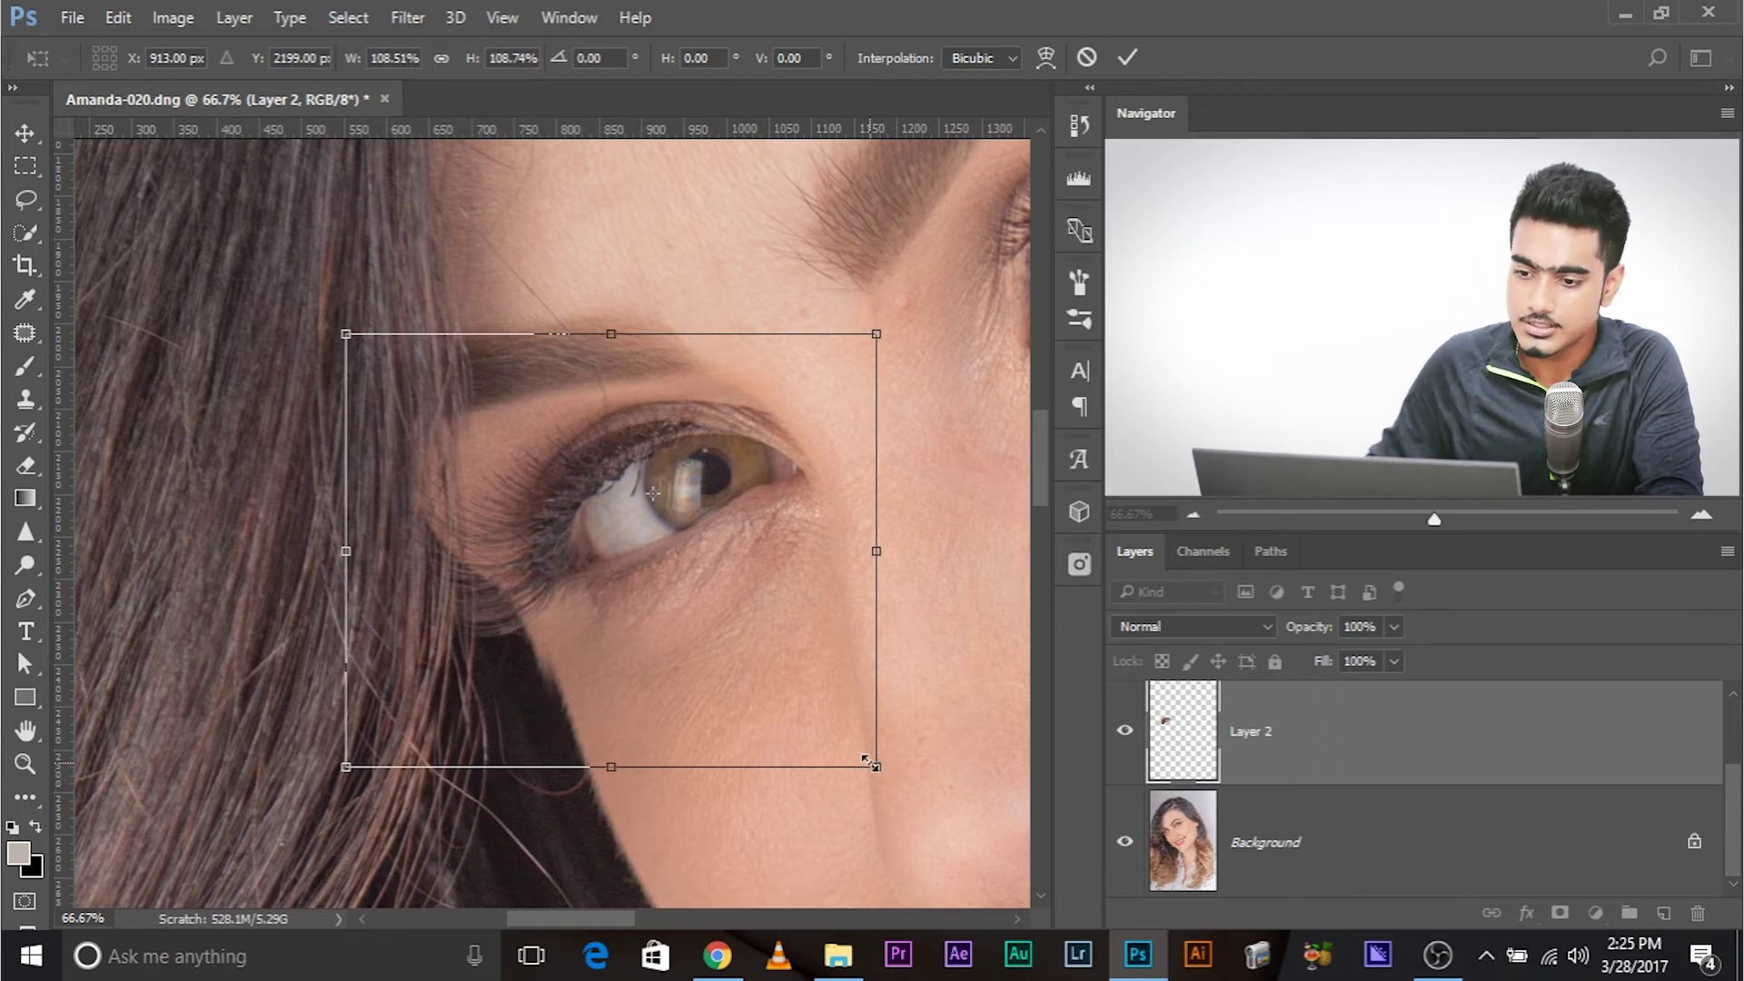
key("Return")
- Re-apply a transform to the Layer 2 eye and pan to the hair beside it
key("l")
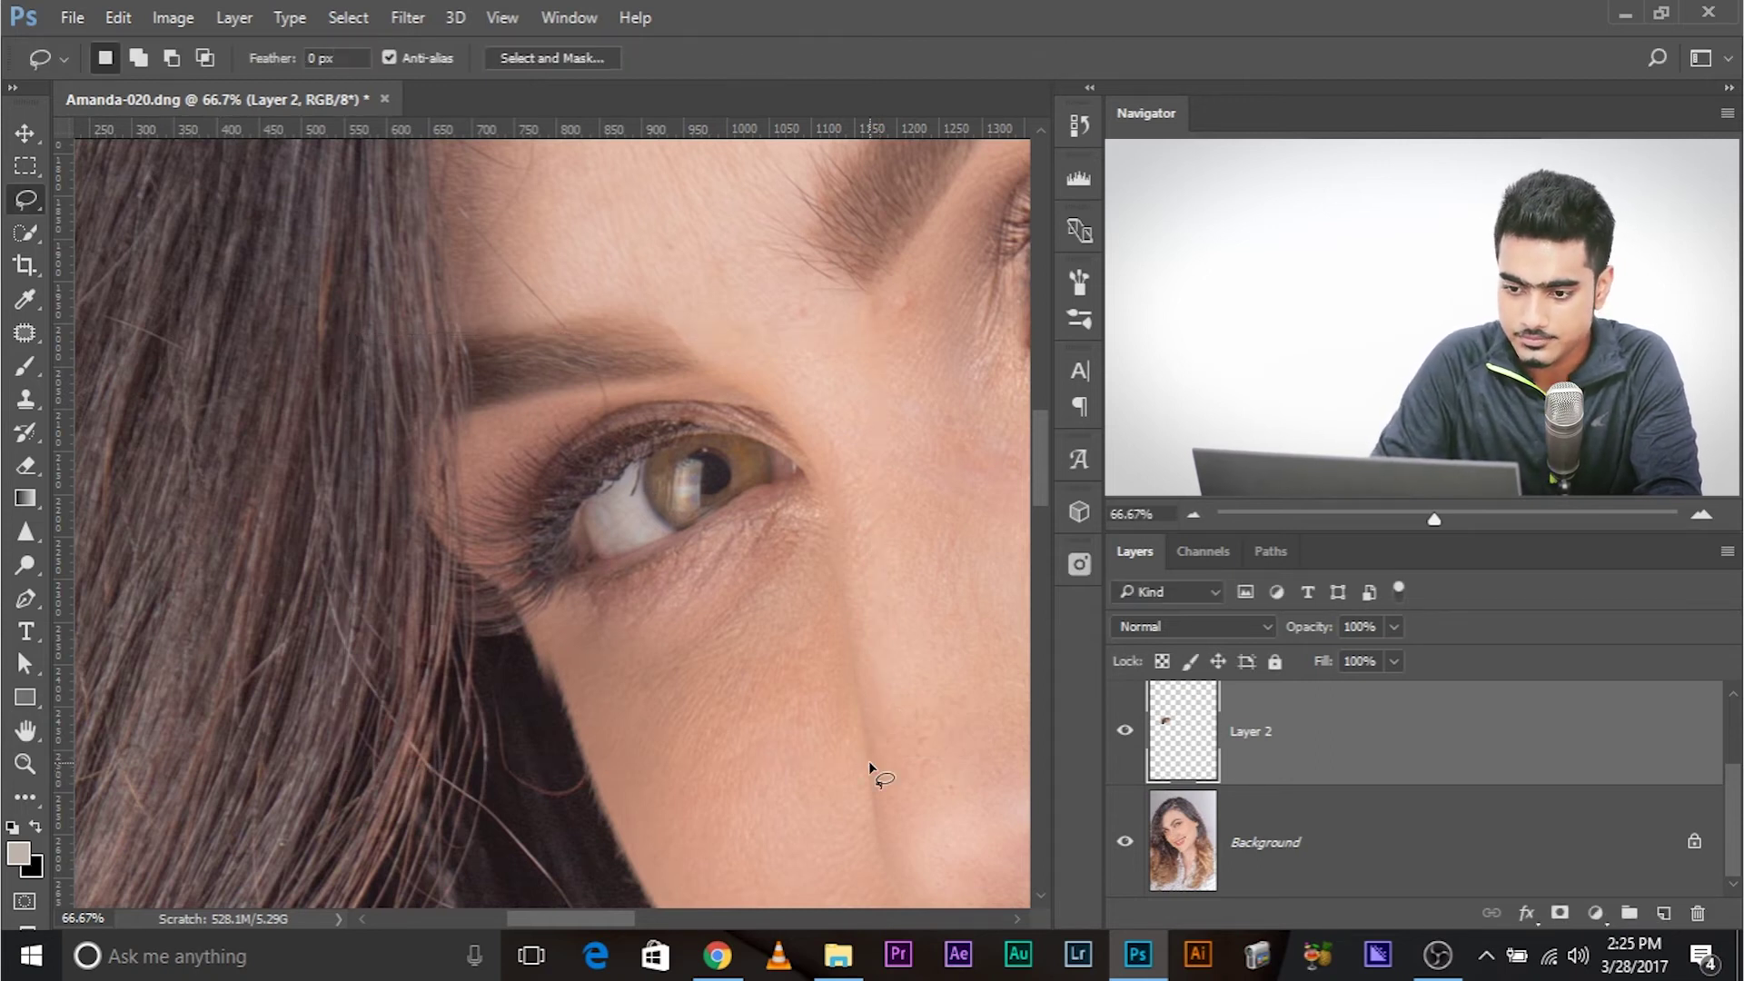
key("ctrl+t")
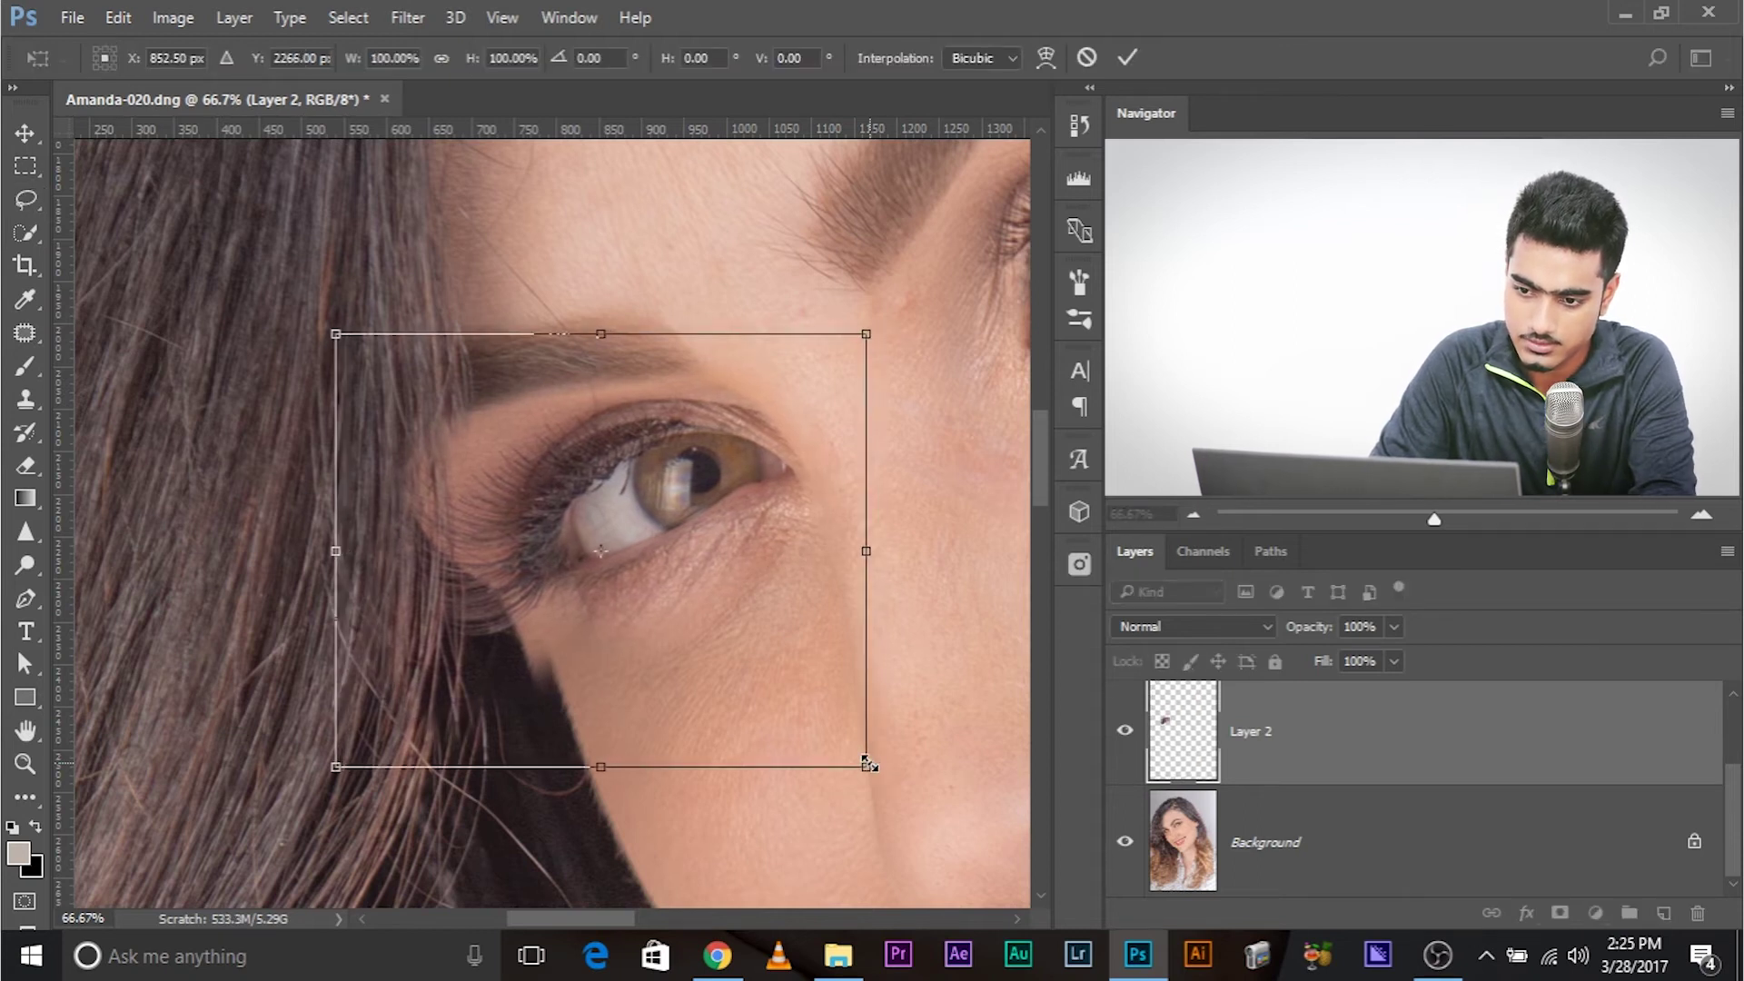
key("Return")
mouse_move(553, 607)
left_mouse_down()
mouse_move(420, 724)
mouse_move(427, 749)
left_mouse_up()
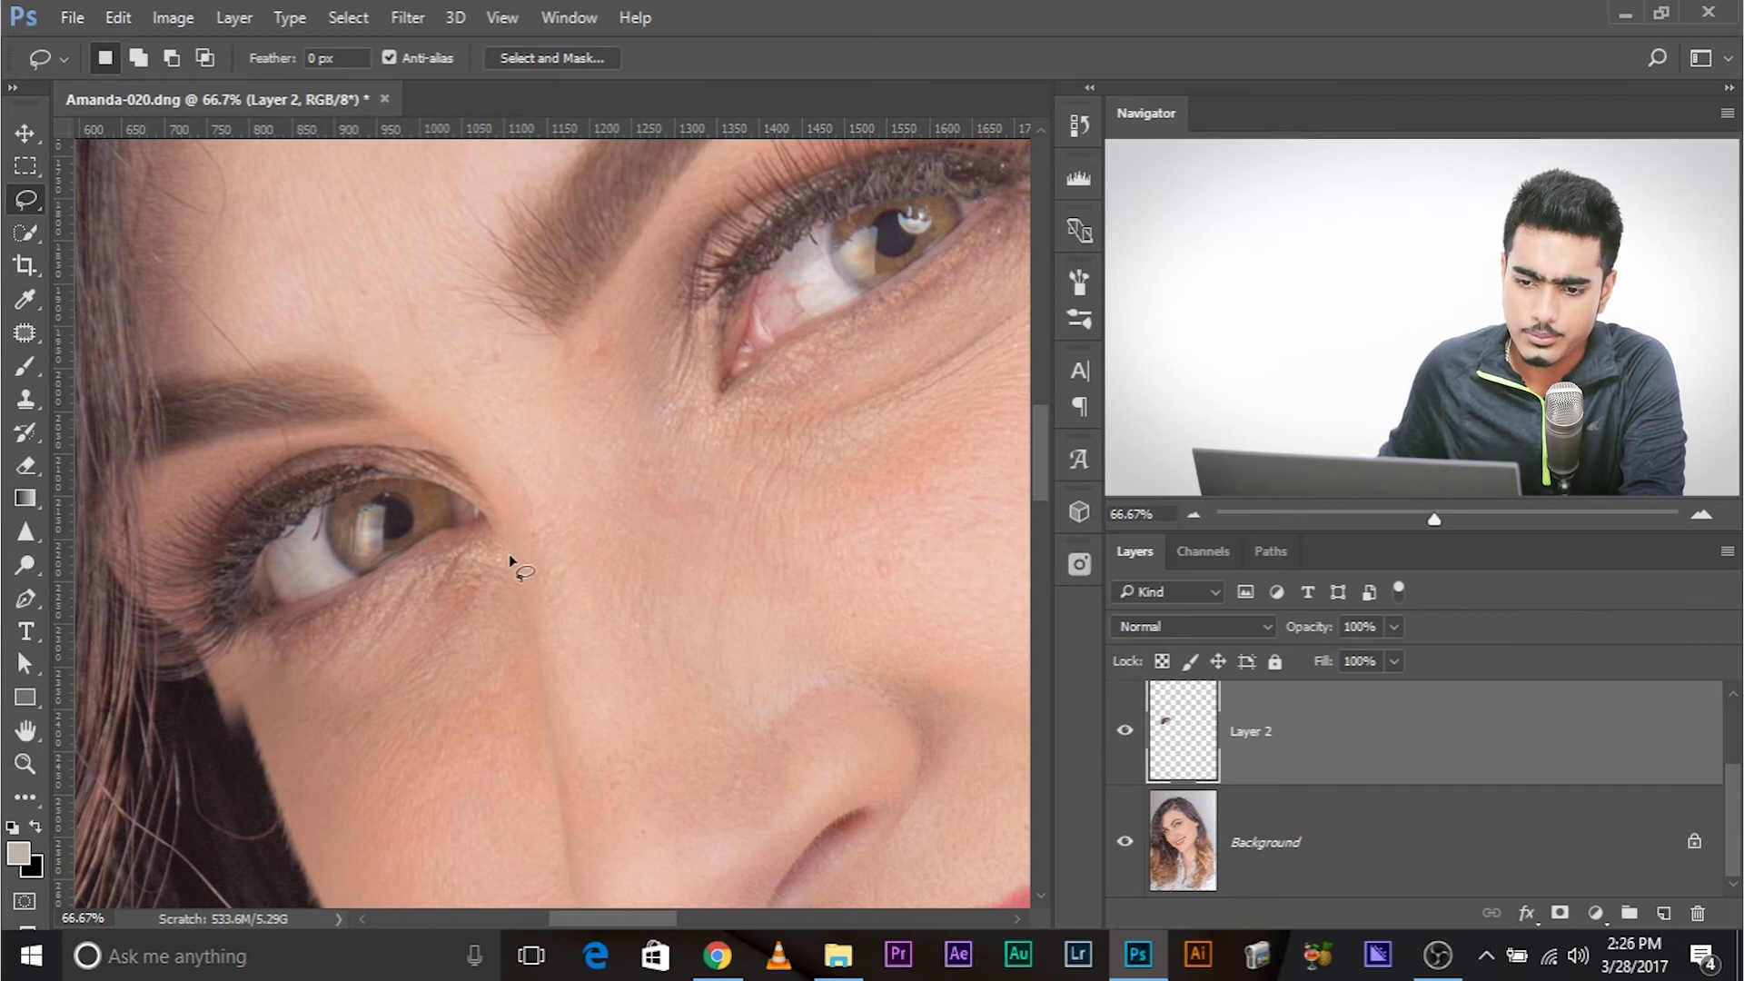
left_click_drag(552, 627, 642, 599)
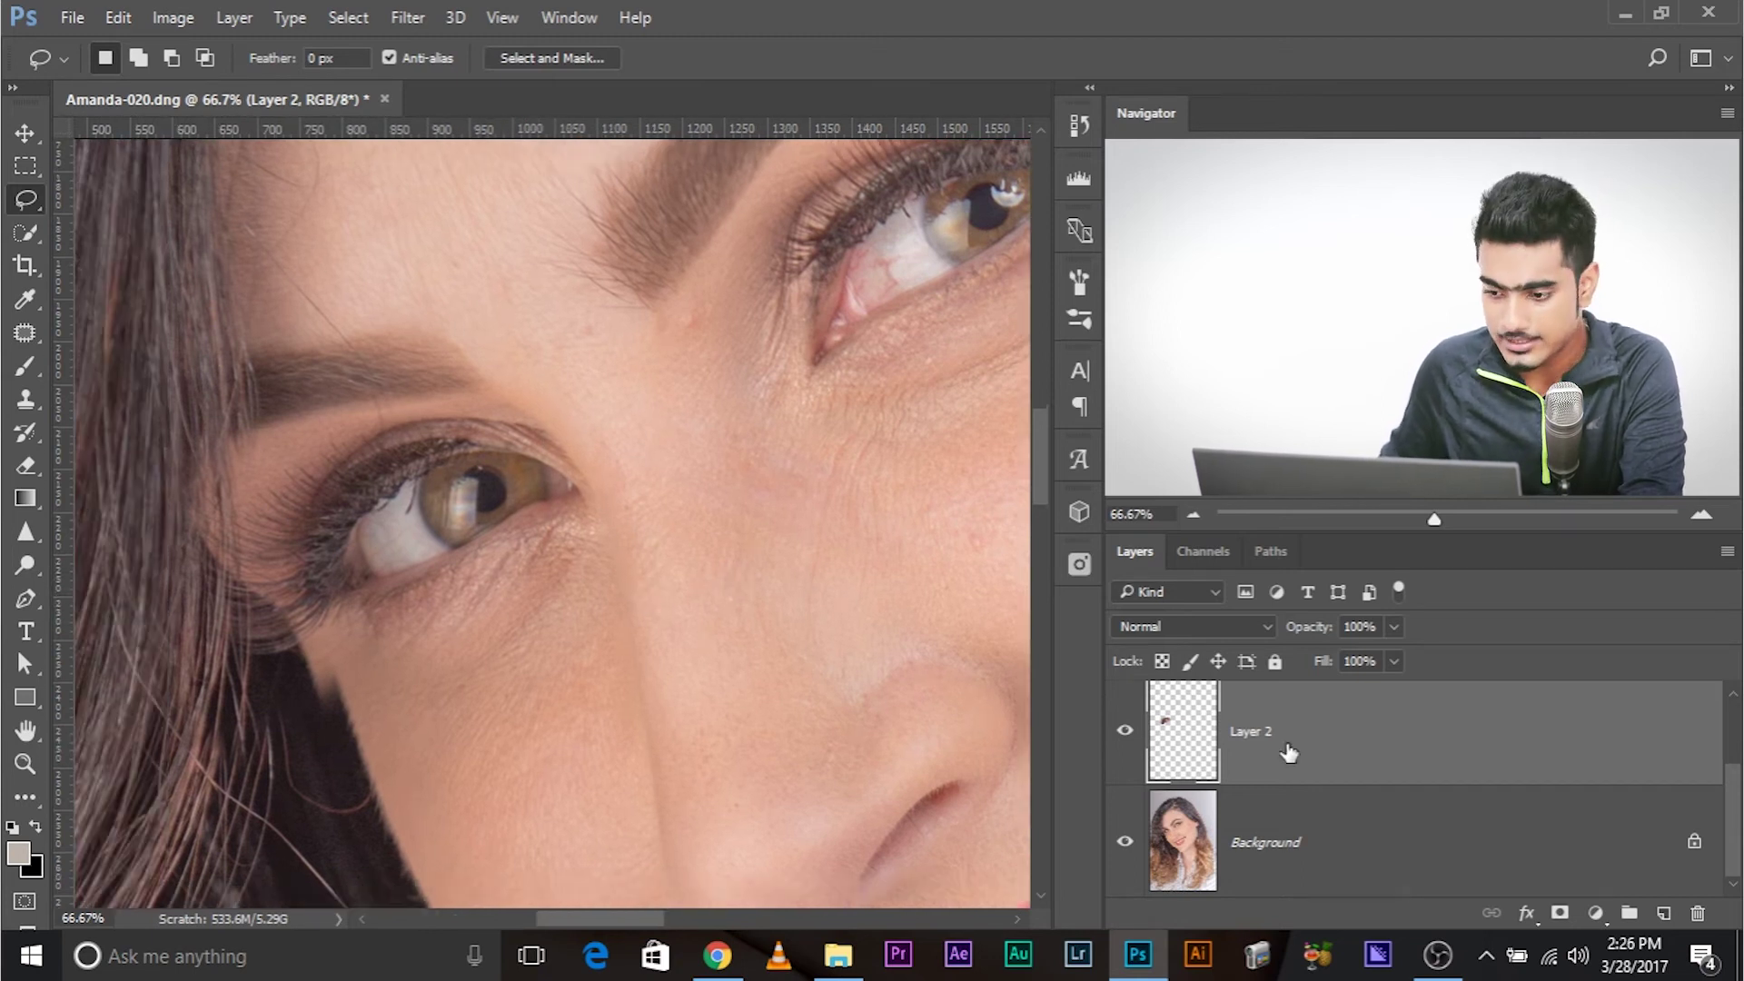
- Add a layer mask to Layer 2 and paint out a small spot beside the eye with a 174 brush
left_click(1561, 912)
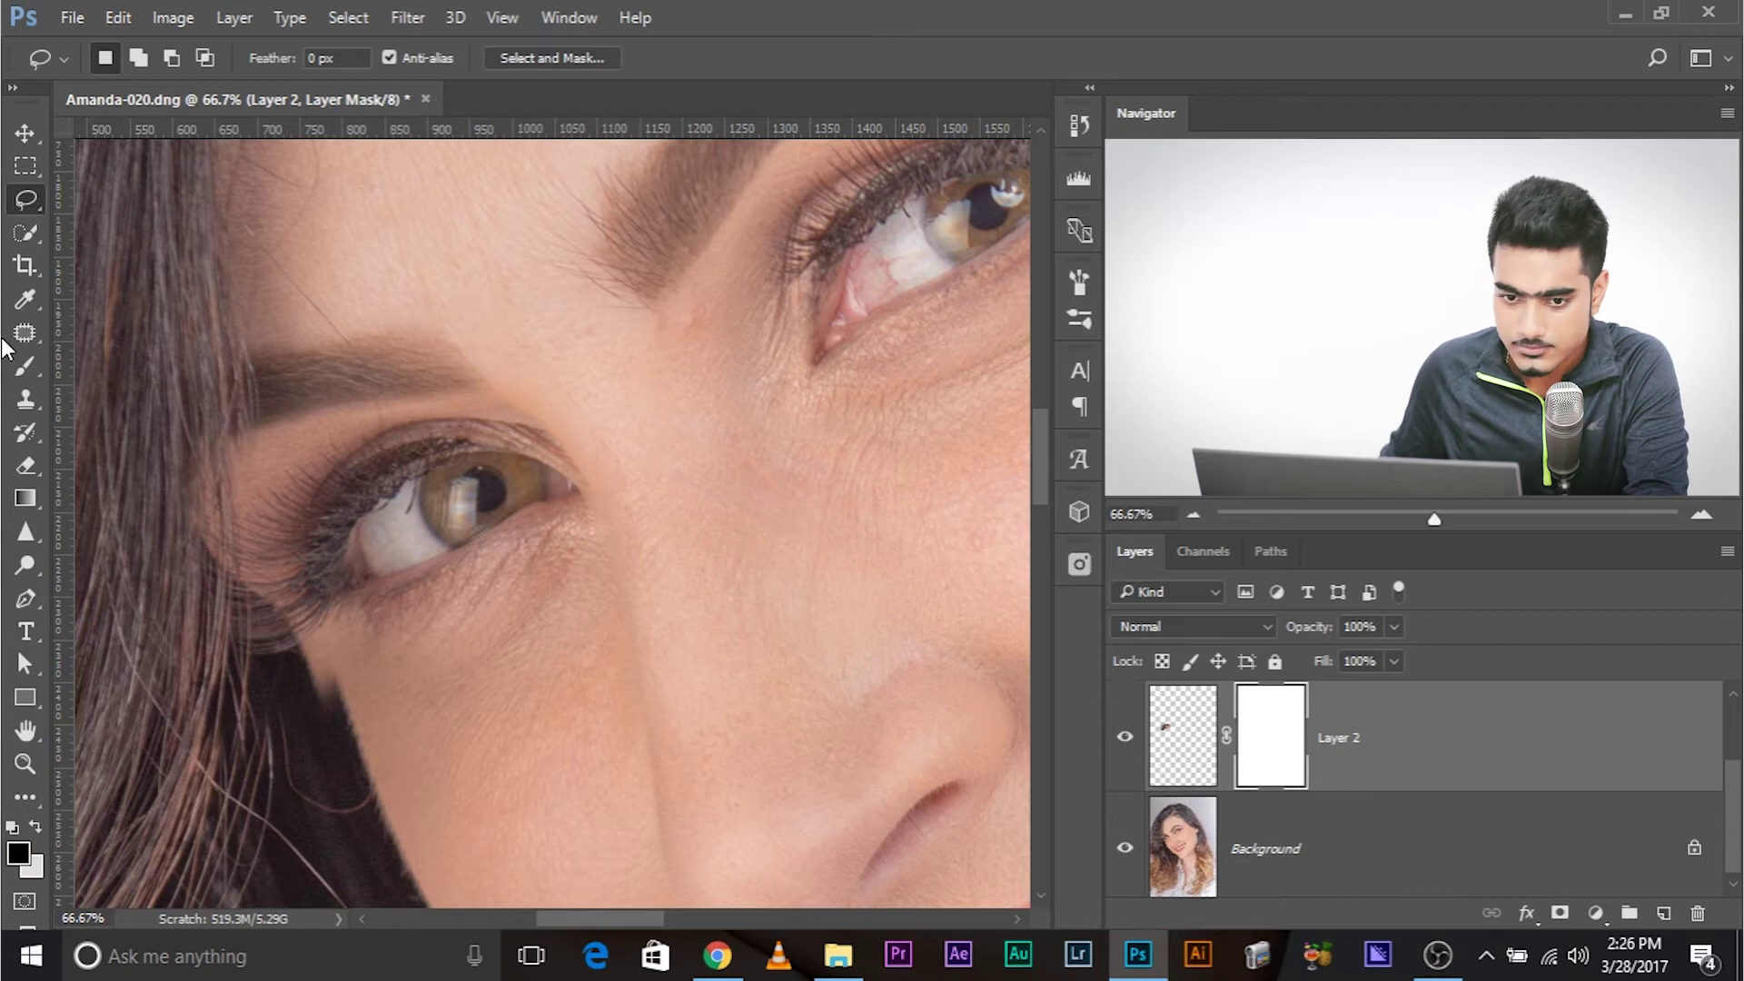
left_click(31, 365)
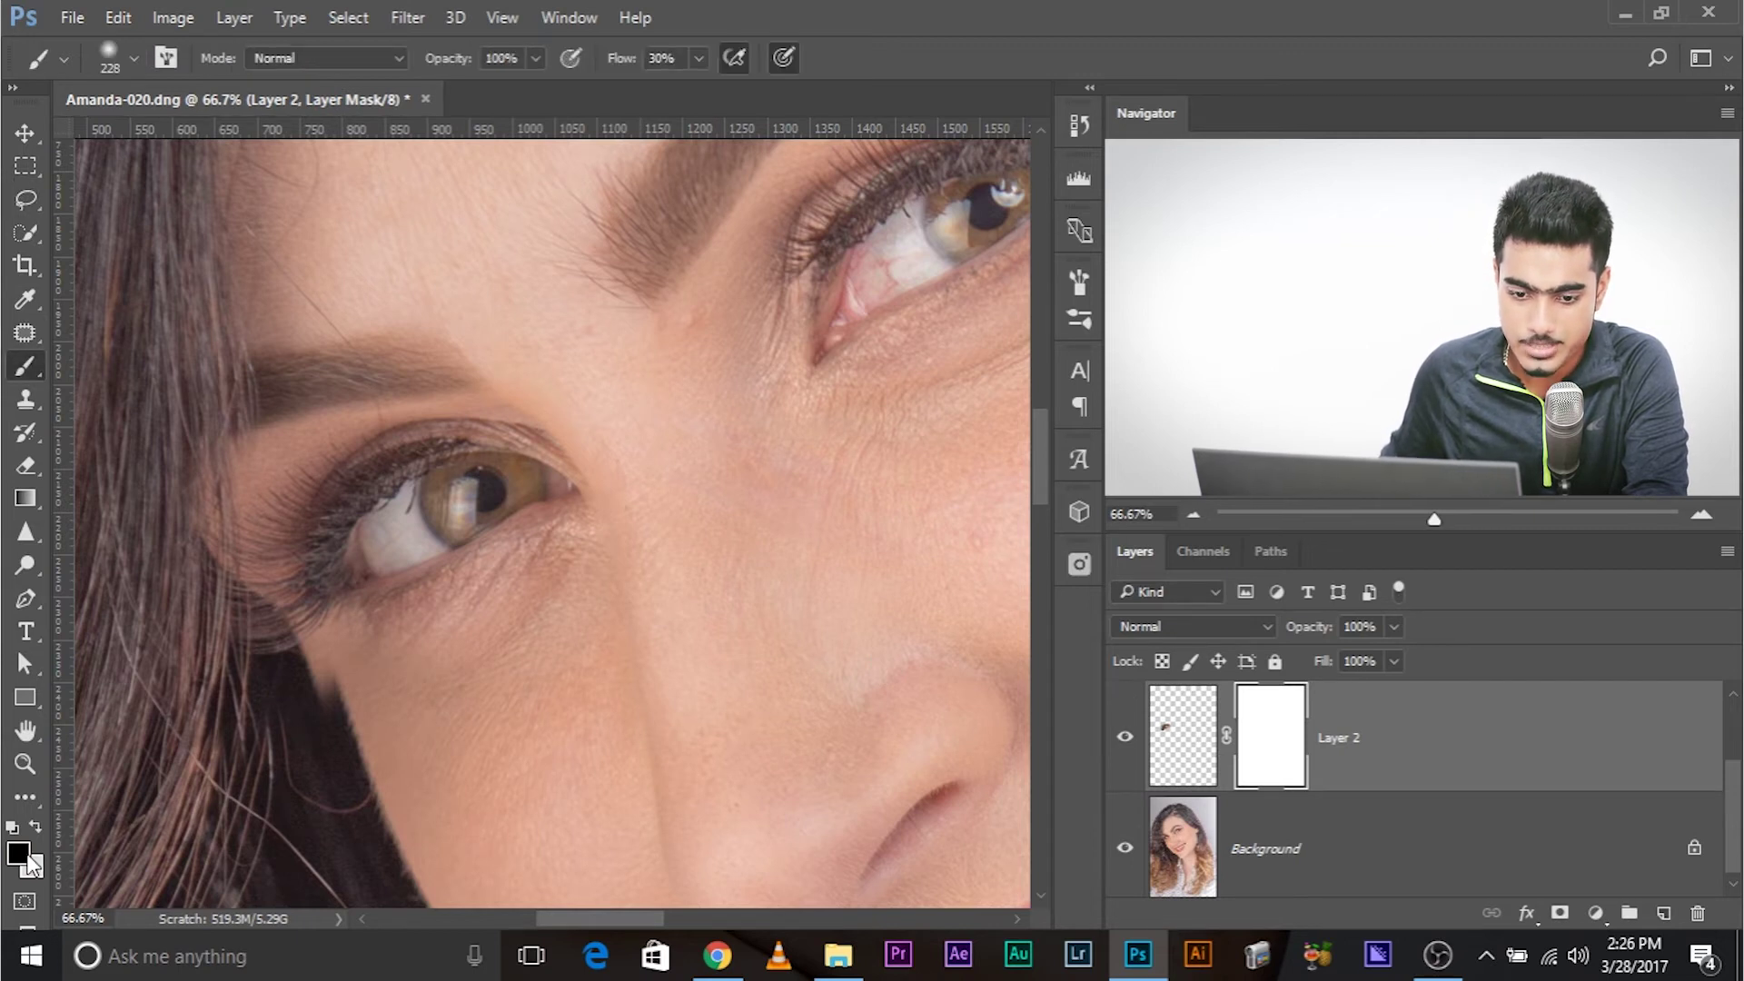
left_click_drag(220, 779, 211, 783)
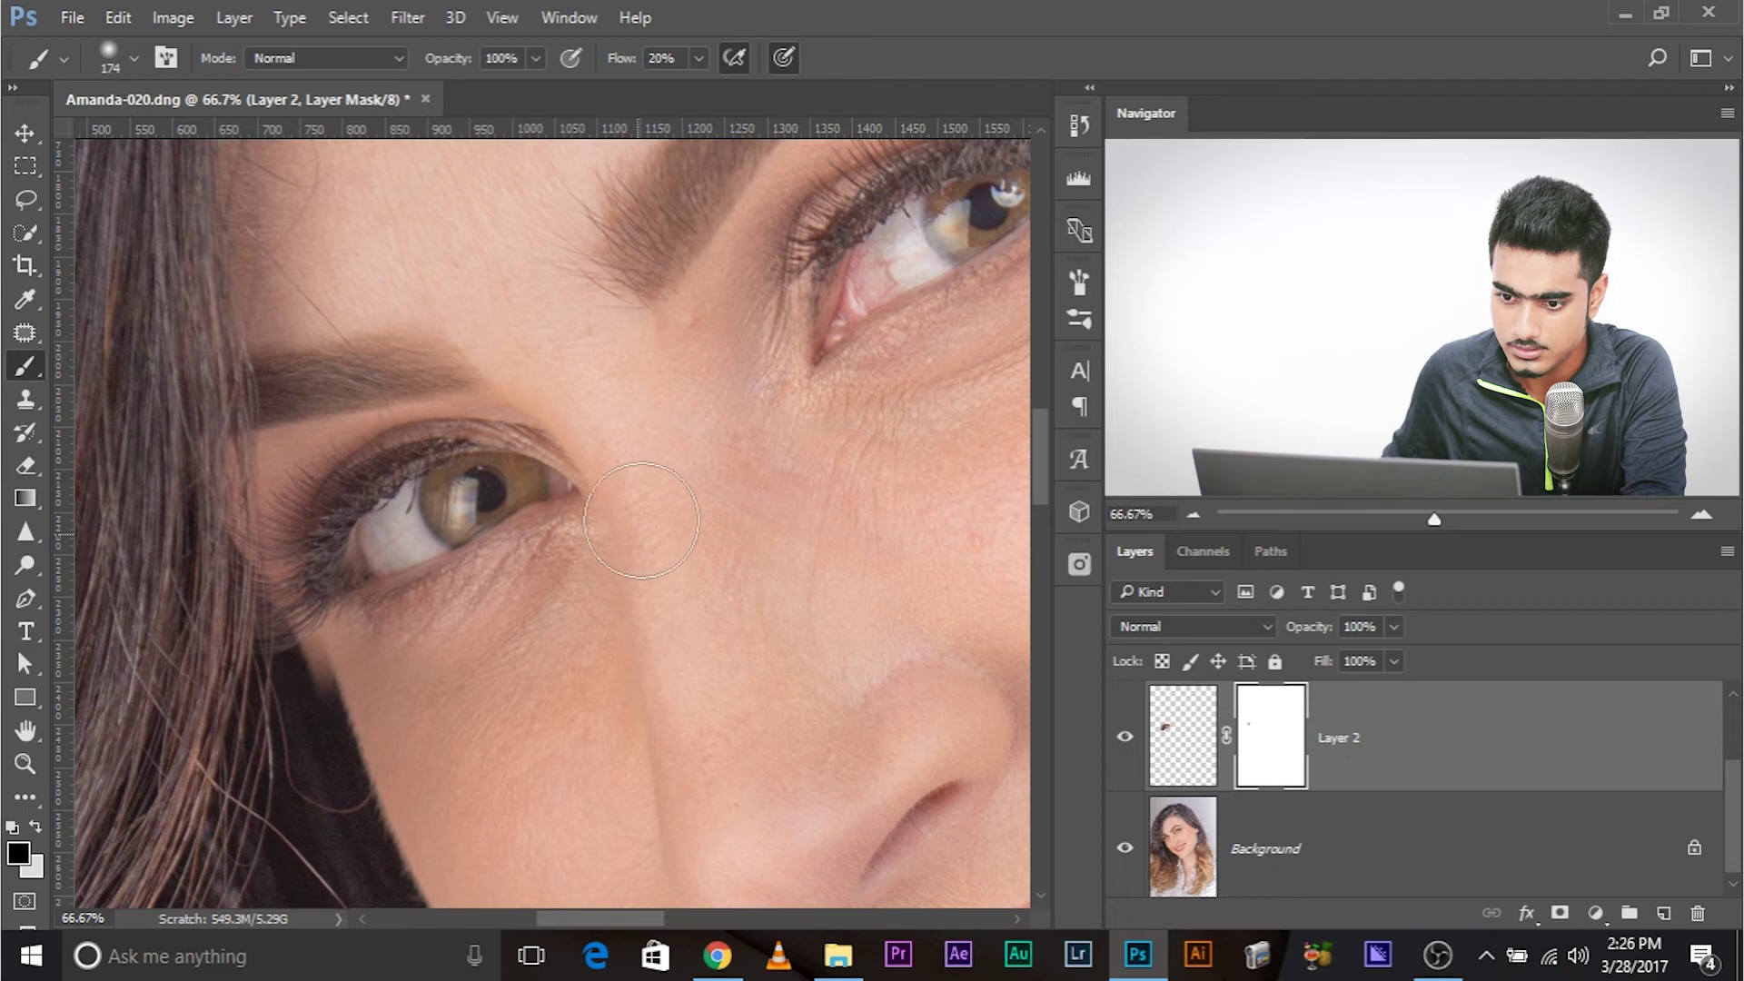
left_click(404, 227)
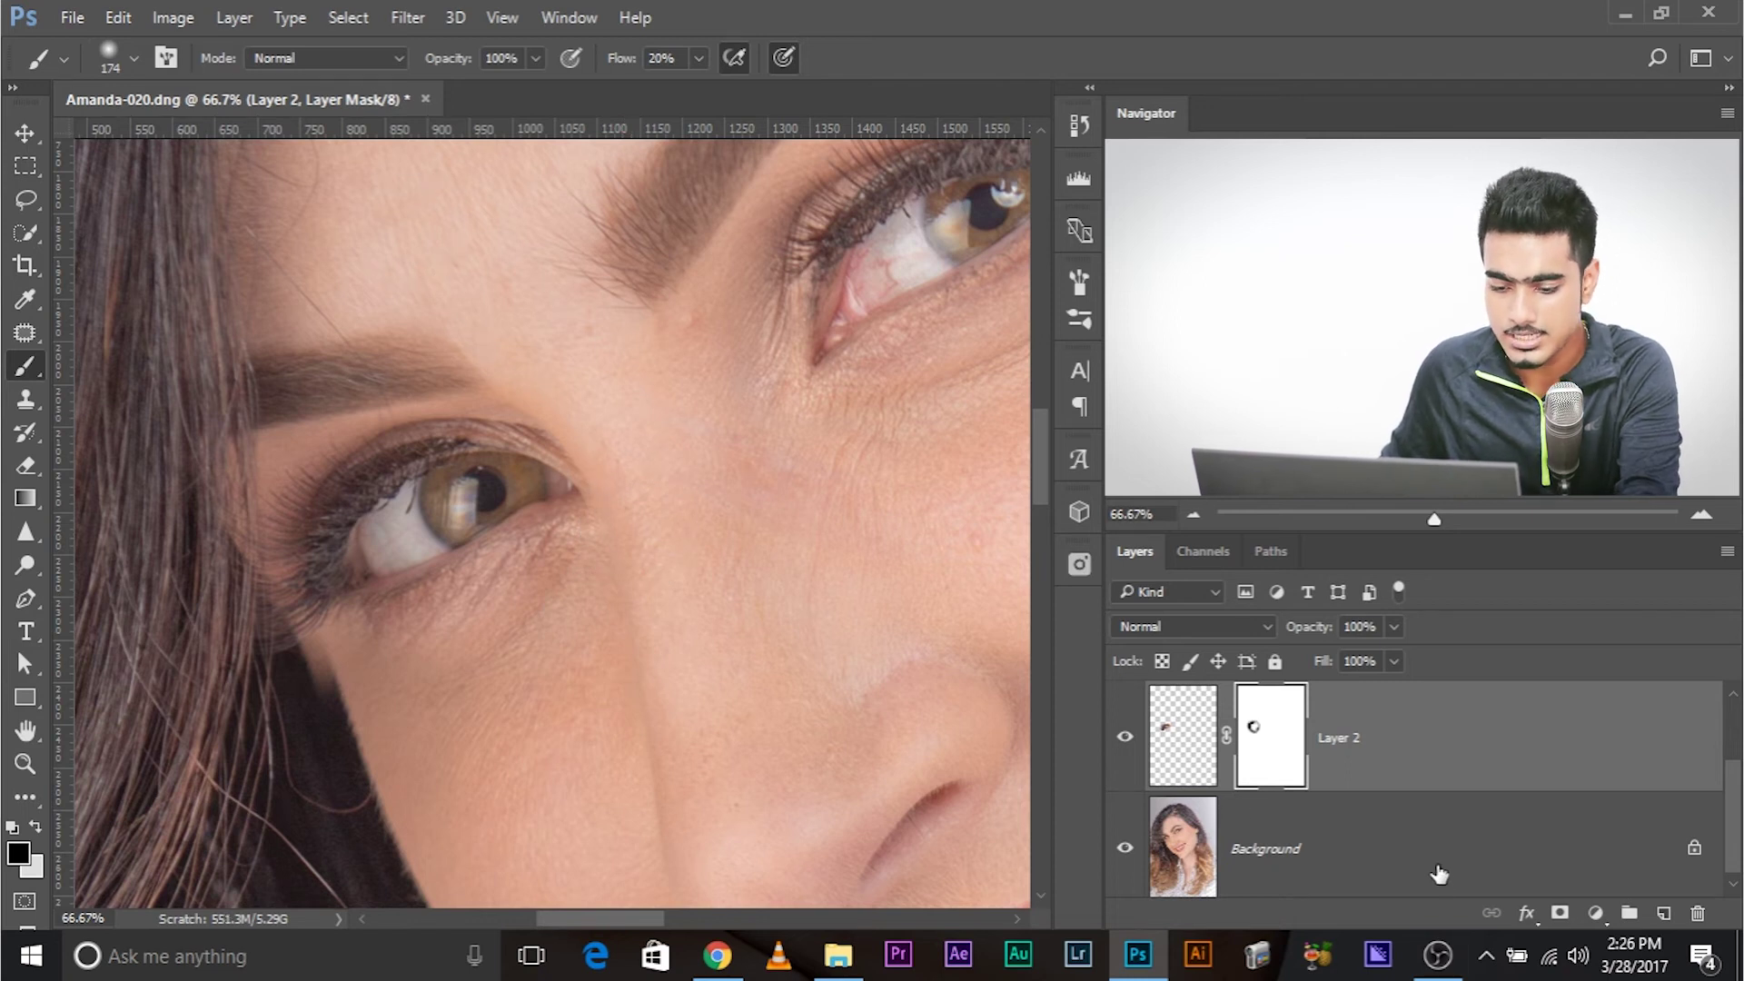
left_click(1197, 718)
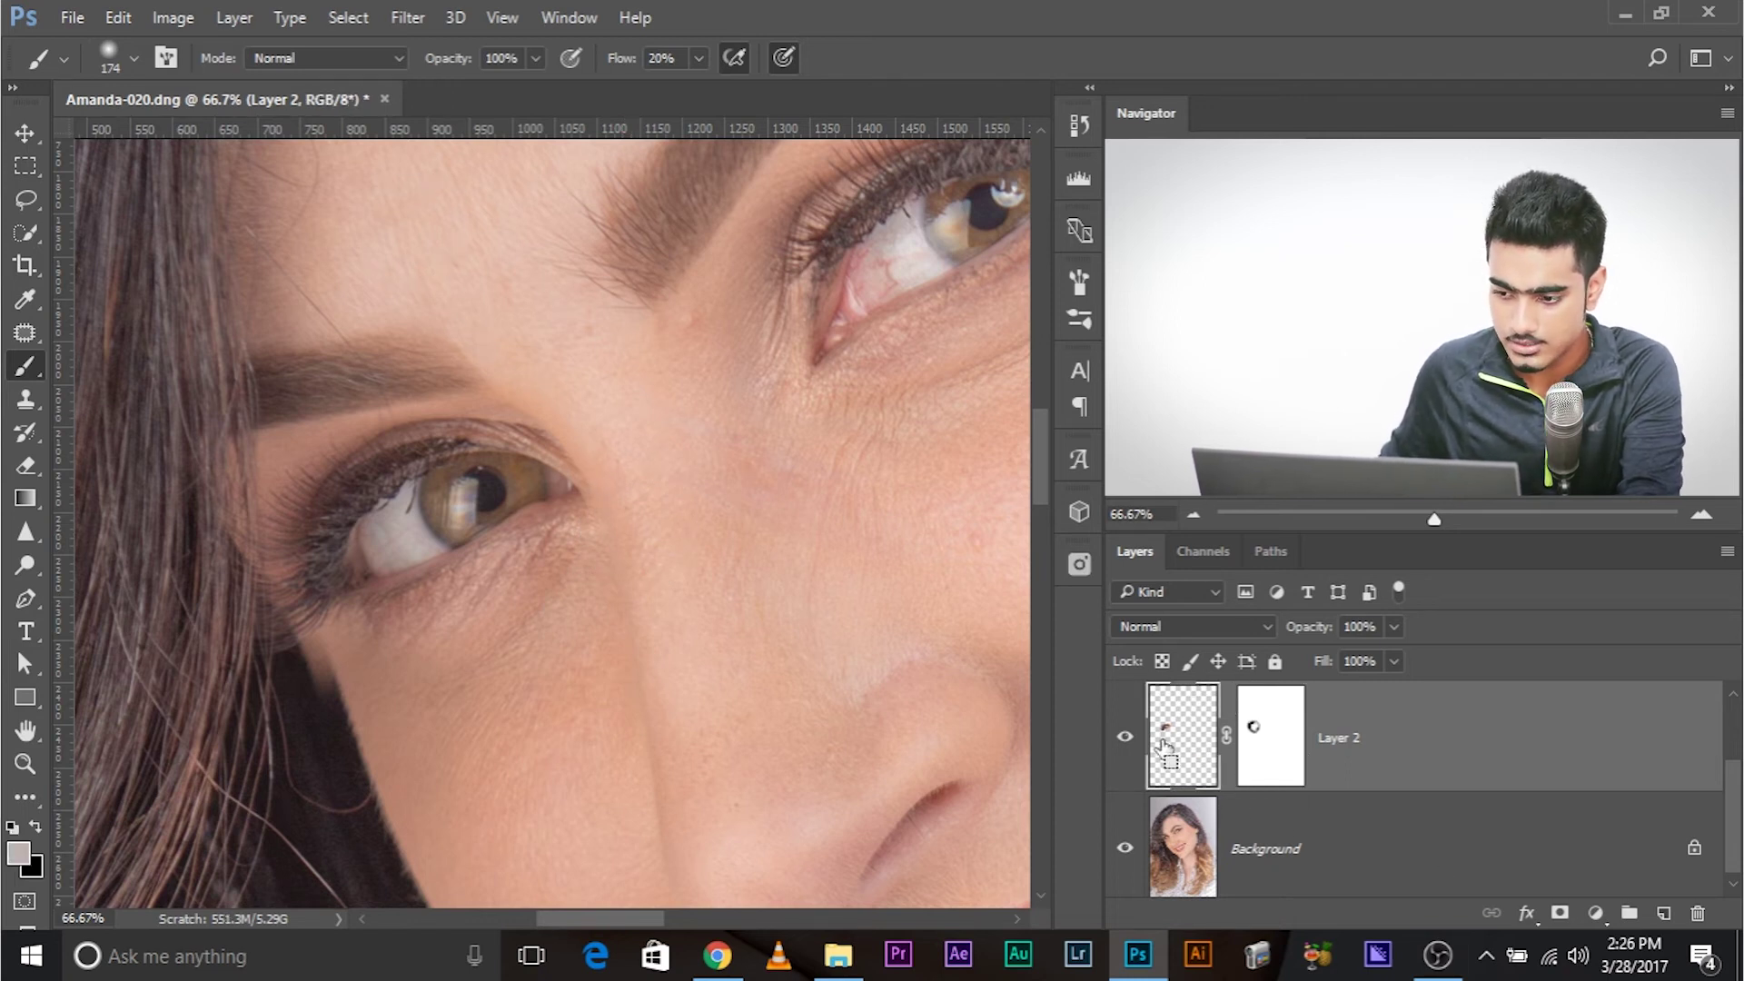
key("ctrl+t")
- Warp the Layer 2 eye, bending its left side inward and pushing its lower part right
right_click(471, 508)
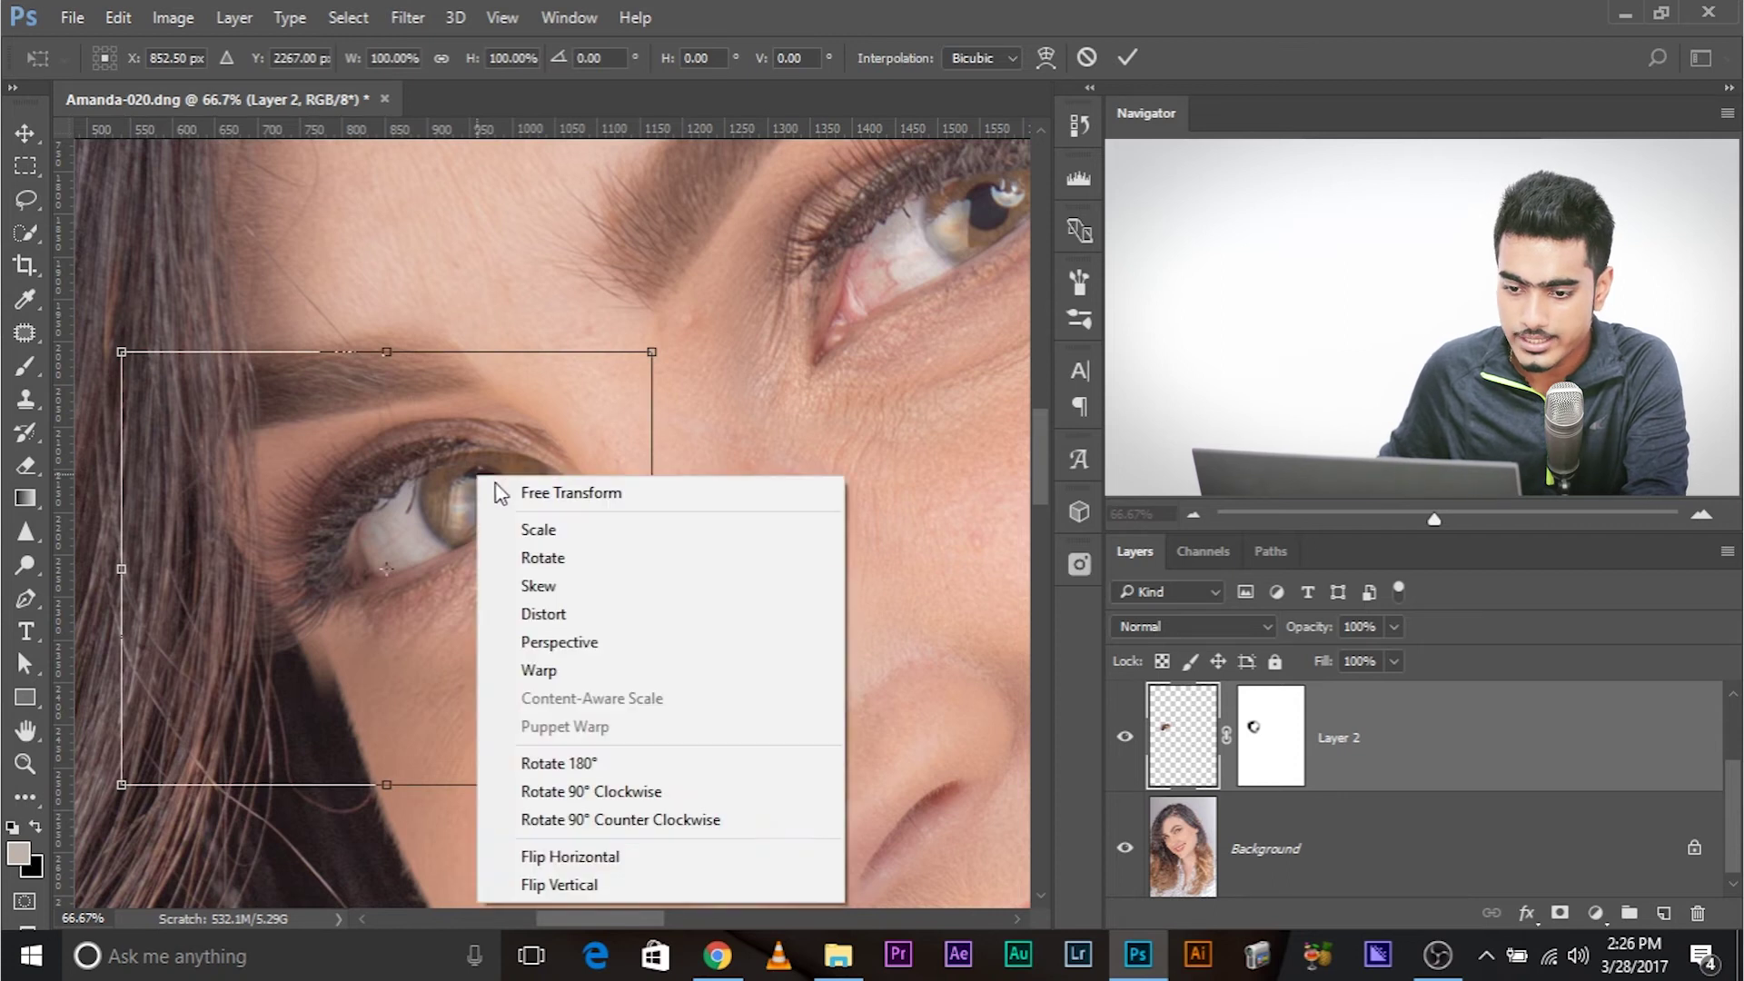
left_click(540, 670)
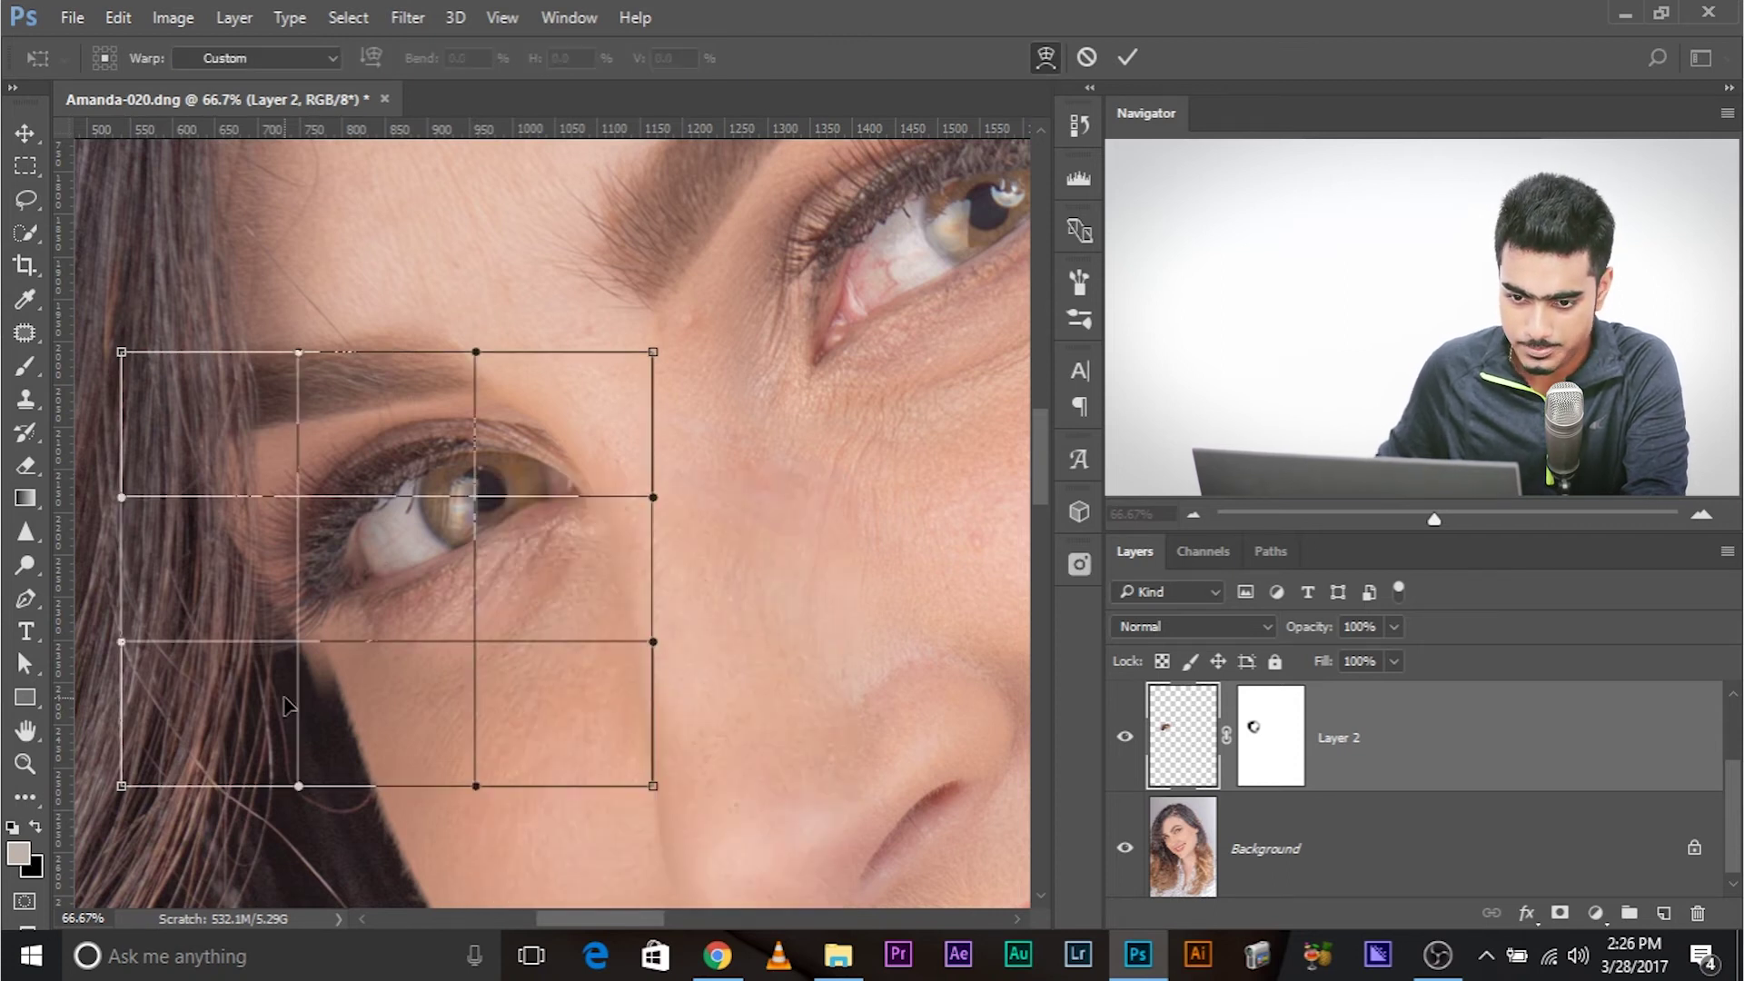
left_click_drag(306, 688, 323, 680)
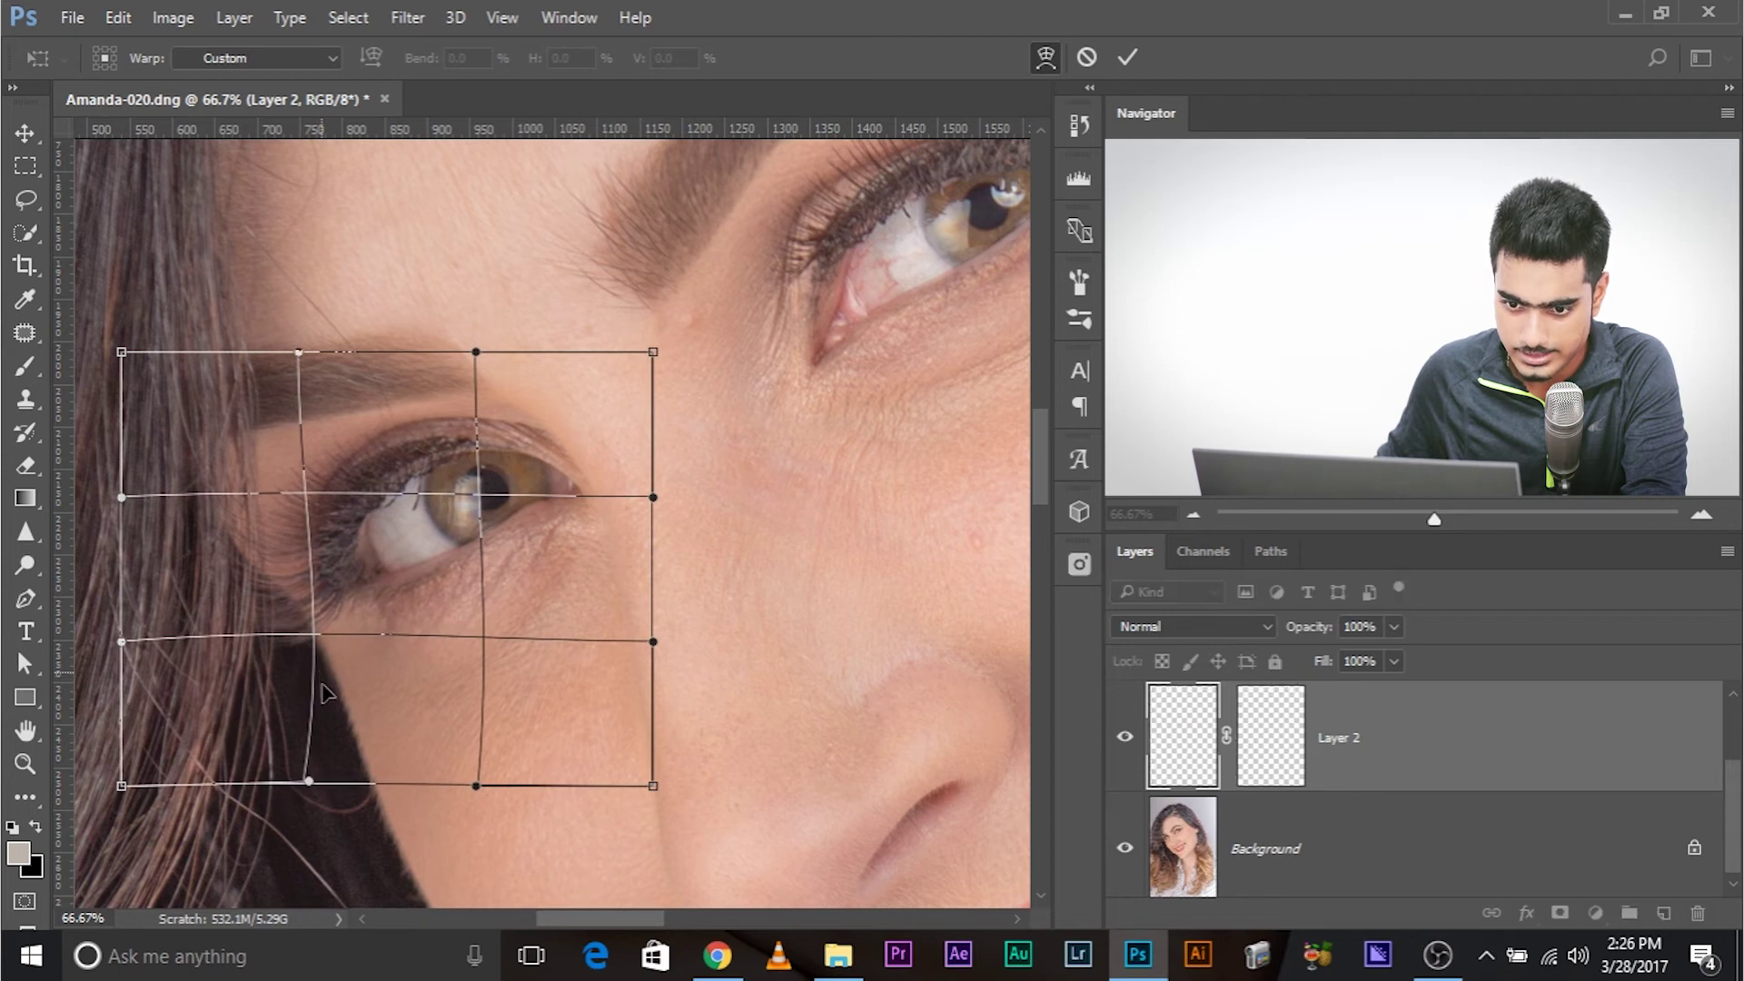
left_click_drag(345, 747, 350, 744)
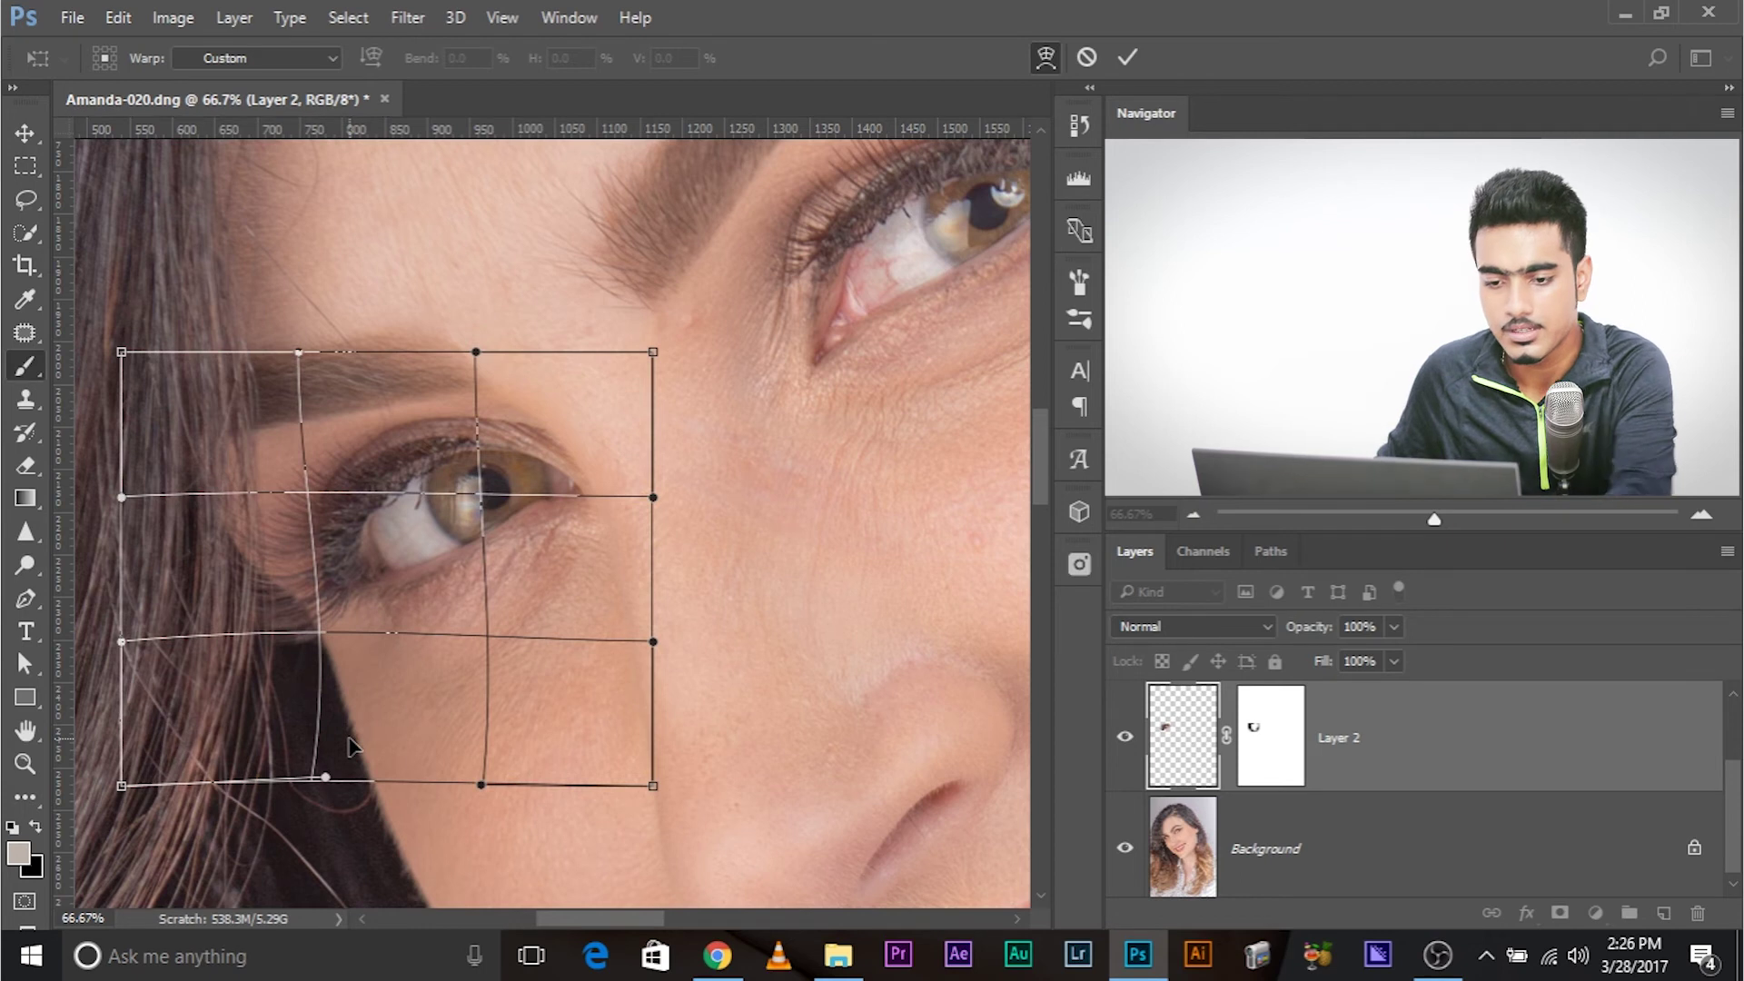
key("Return")
scroll(673, 466, "down", 2)
scroll(673, 467, "left", 2)
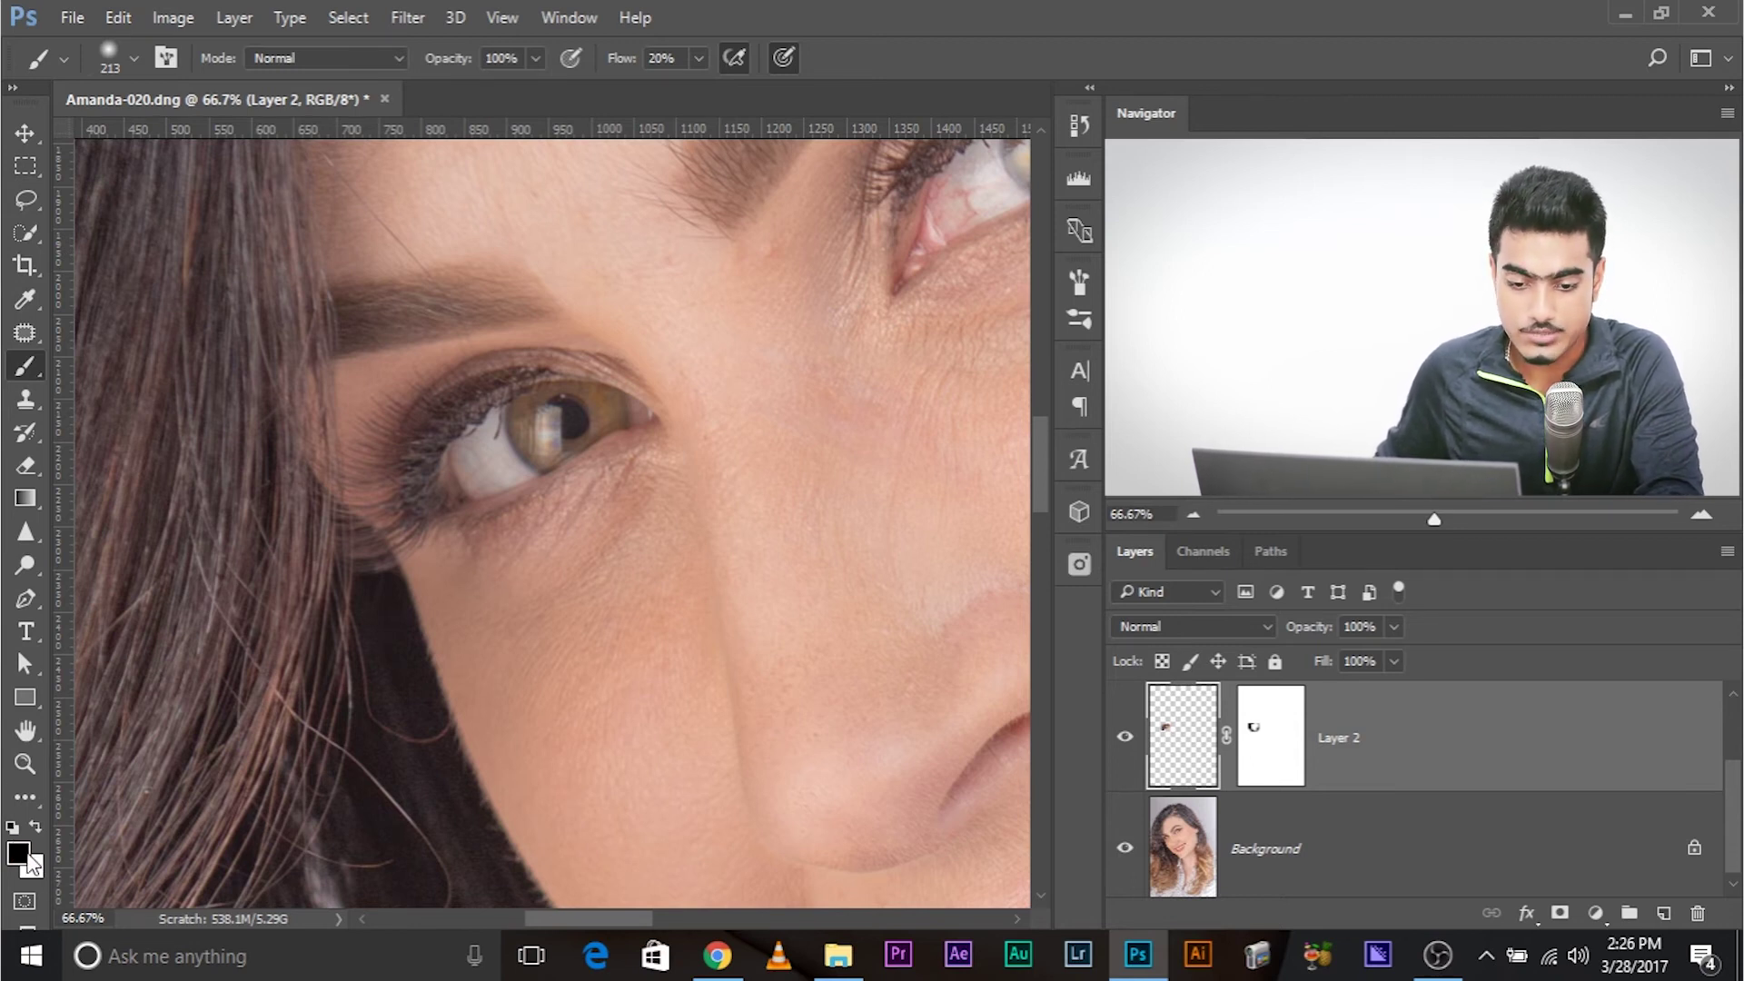
- Paint black over the left hair with a 291 brush, then undo the stroke
right_click(266, 736, "alt")
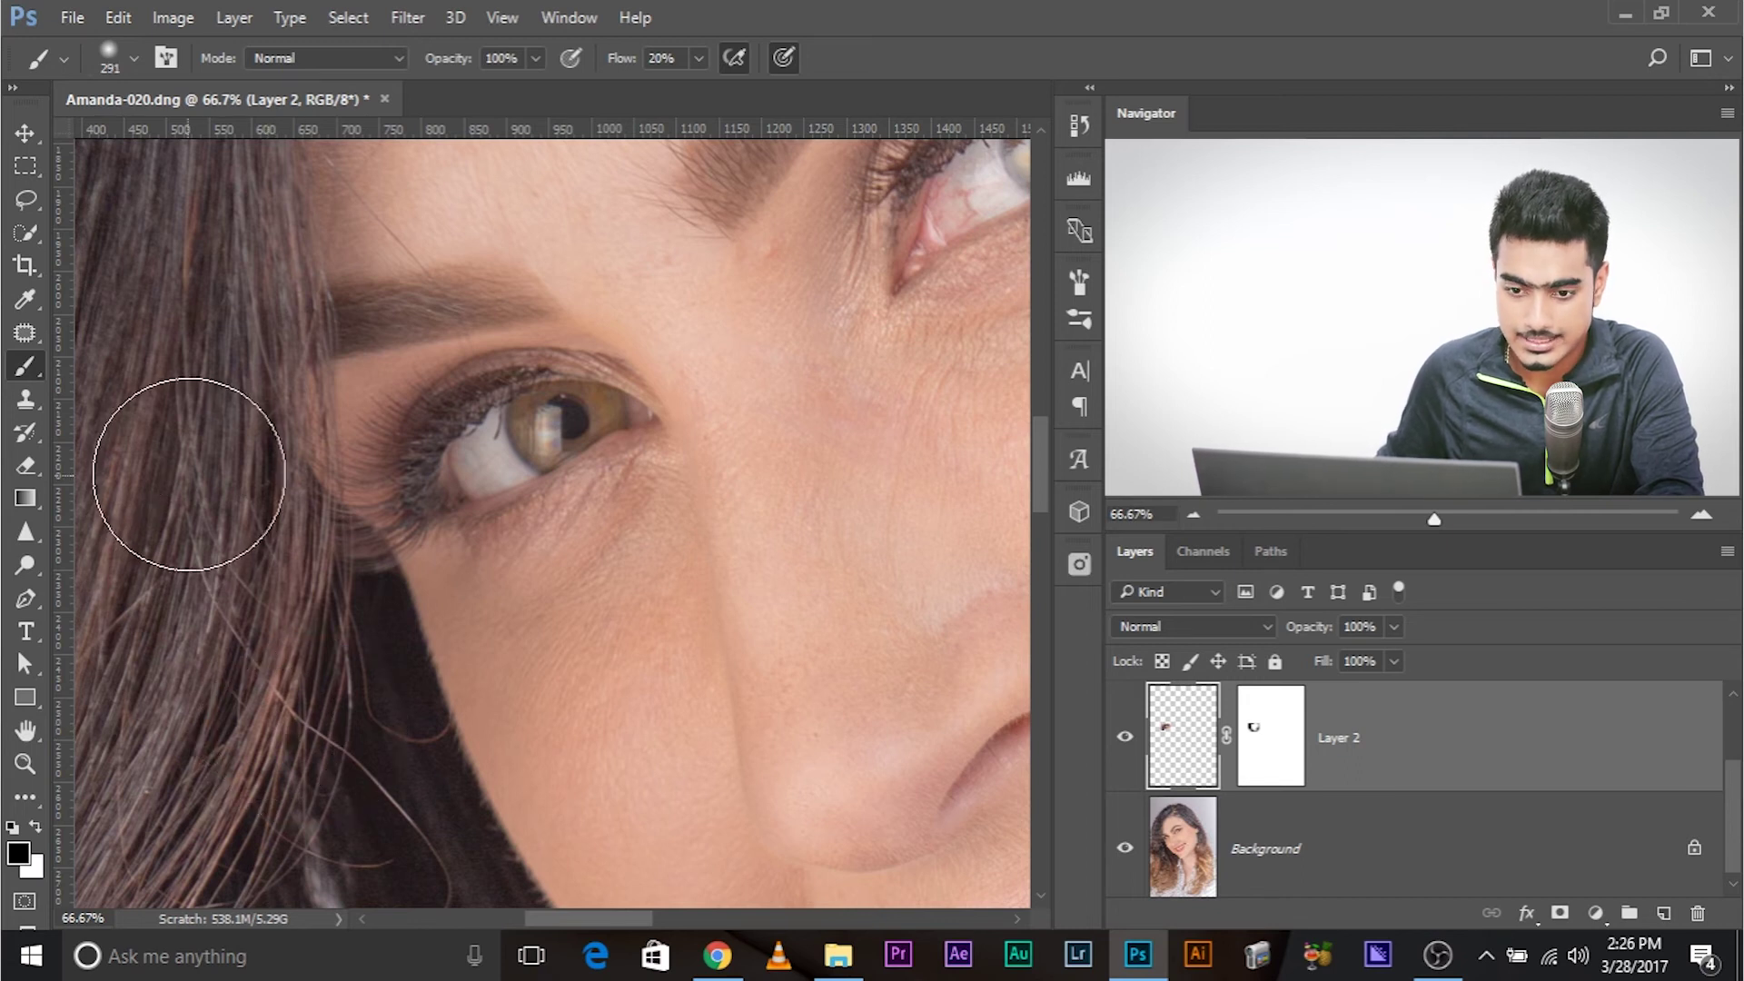
mouse_move(137, 364)
left_mouse_down()
mouse_move(140, 495)
mouse_move(119, 553)
mouse_move(155, 605)
left_mouse_up()
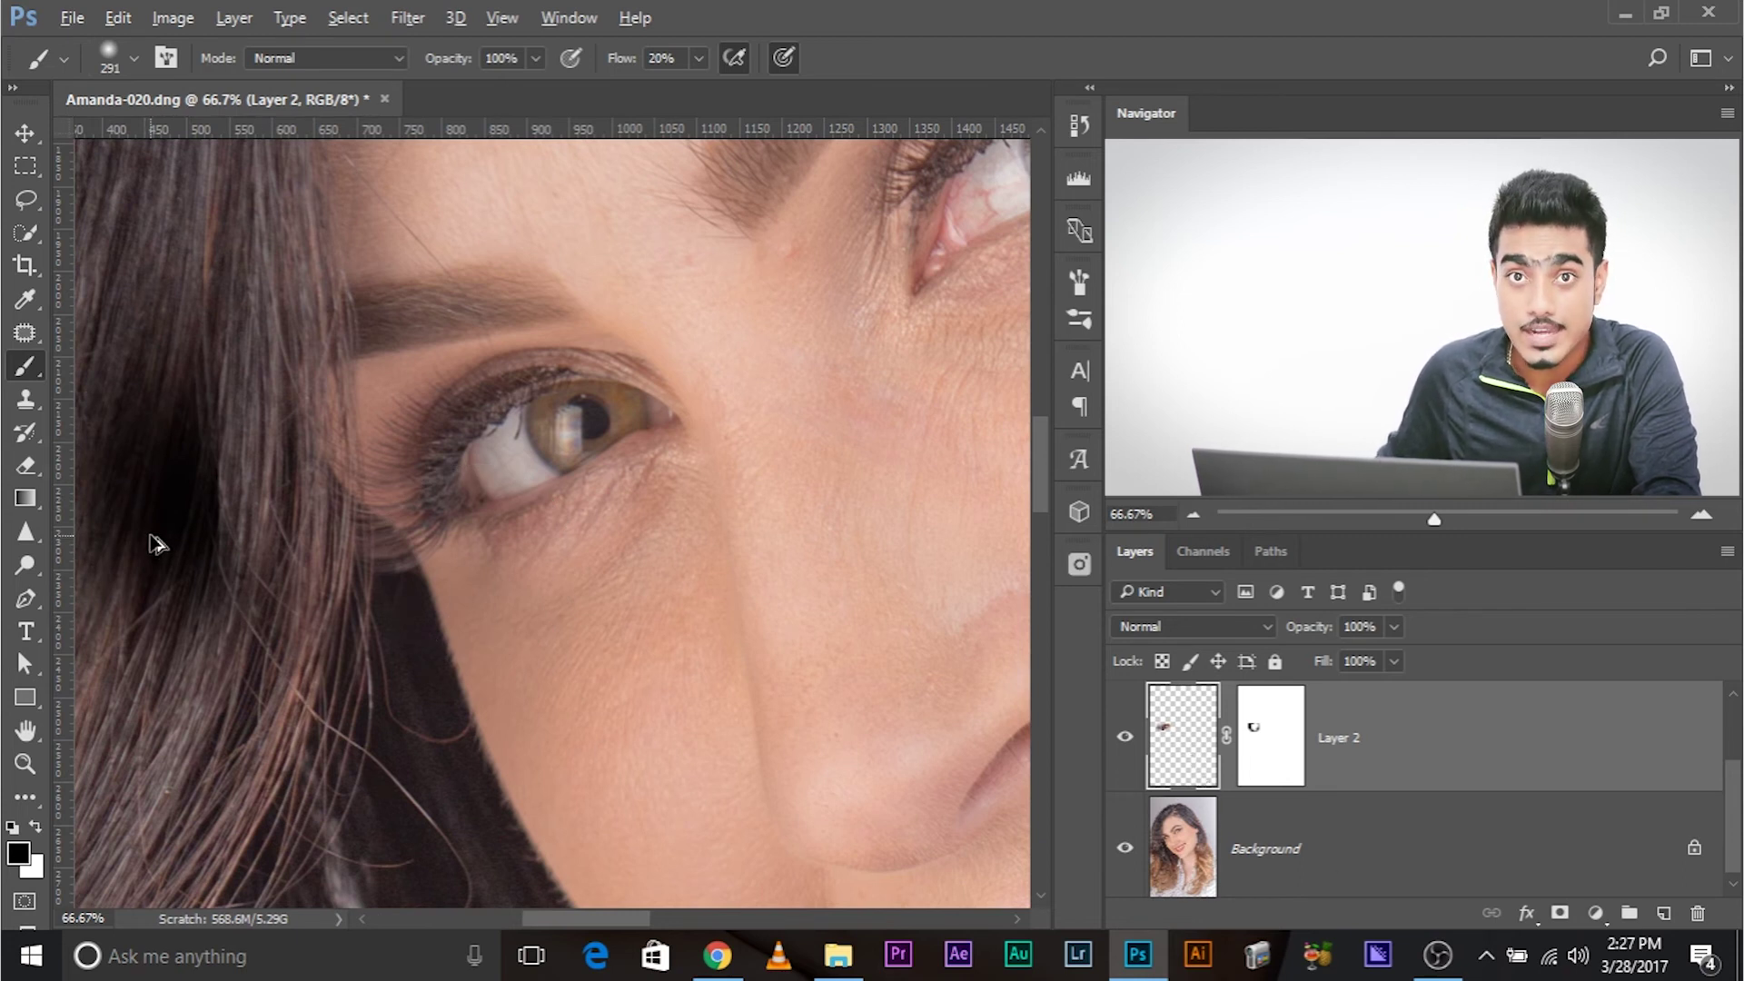
key("ctrl+z")
- Paint Layer 2's mask black along the cheek edge and around the eyebrow with a 114 brush
left_click(1270, 744)
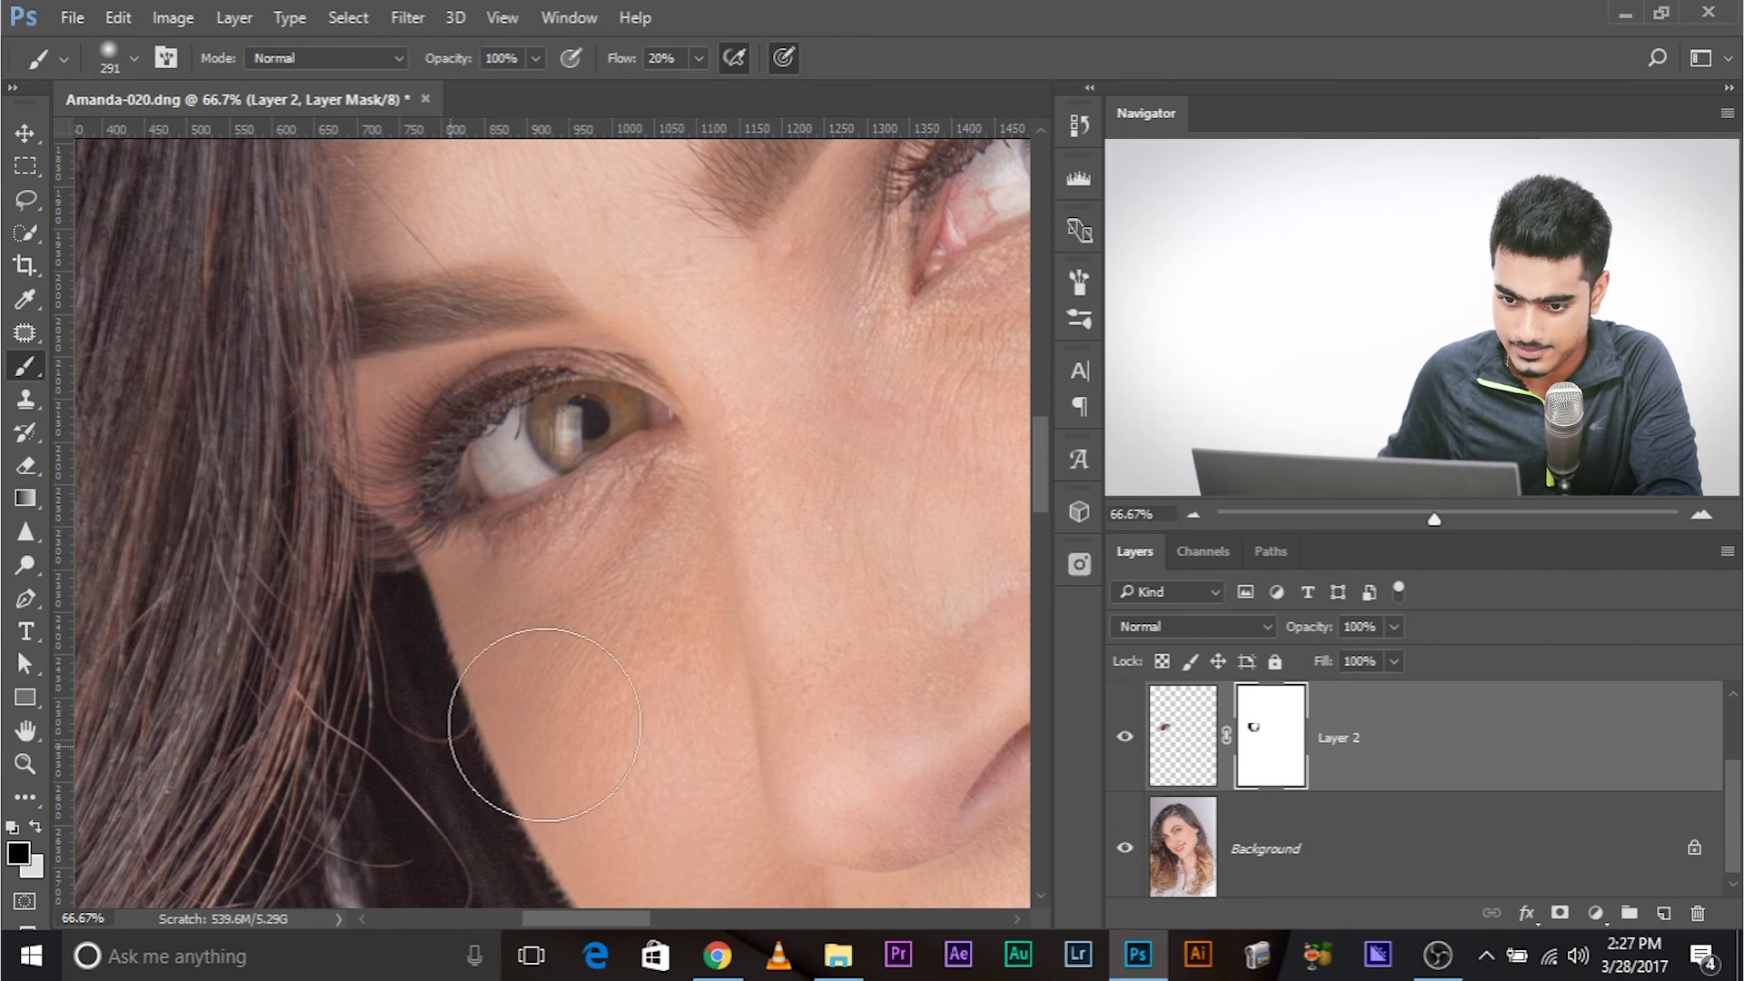
mouse_move(456, 721)
left_mouse_down()
mouse_move(470, 618)
mouse_move(397, 611)
left_mouse_up()
right_click(508, 672)
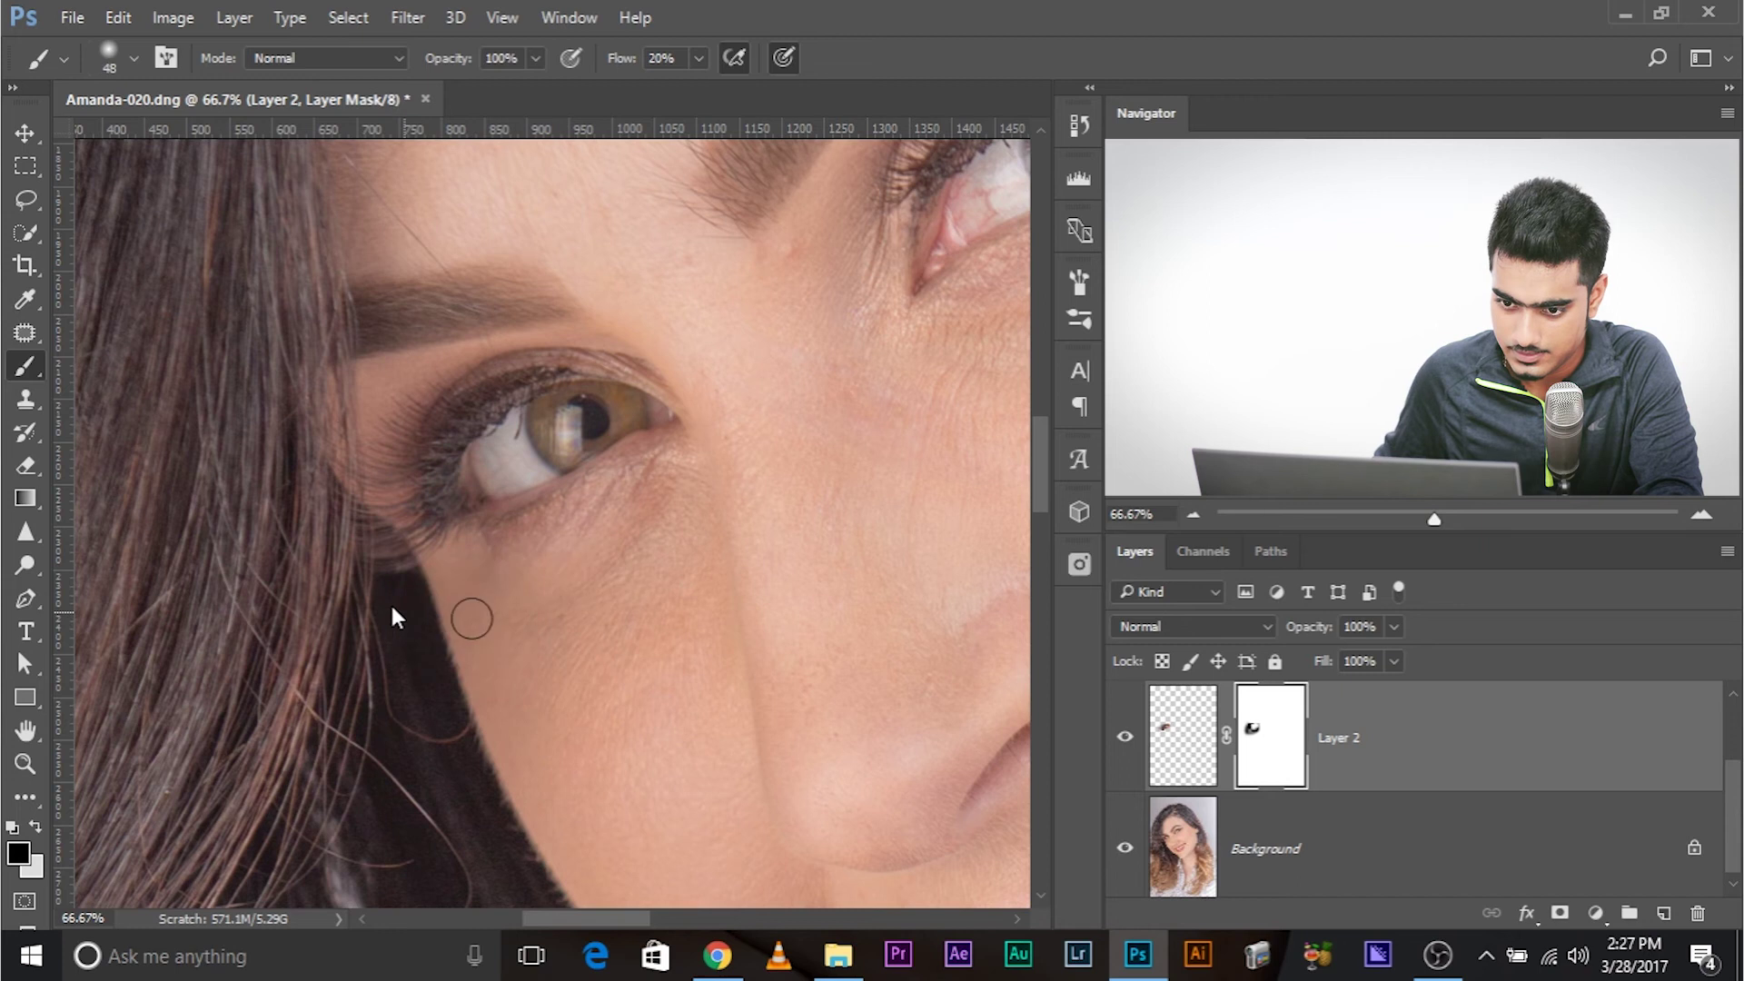
mouse_move(601, 603)
left_mouse_down()
mouse_move(658, 549)
mouse_move(405, 685)
left_mouse_up()
mouse_move(386, 434)
left_mouse_down()
mouse_move(394, 400)
mouse_move(526, 405)
mouse_move(543, 446)
left_mouse_up()
left_click_drag(351, 456, 387, 349)
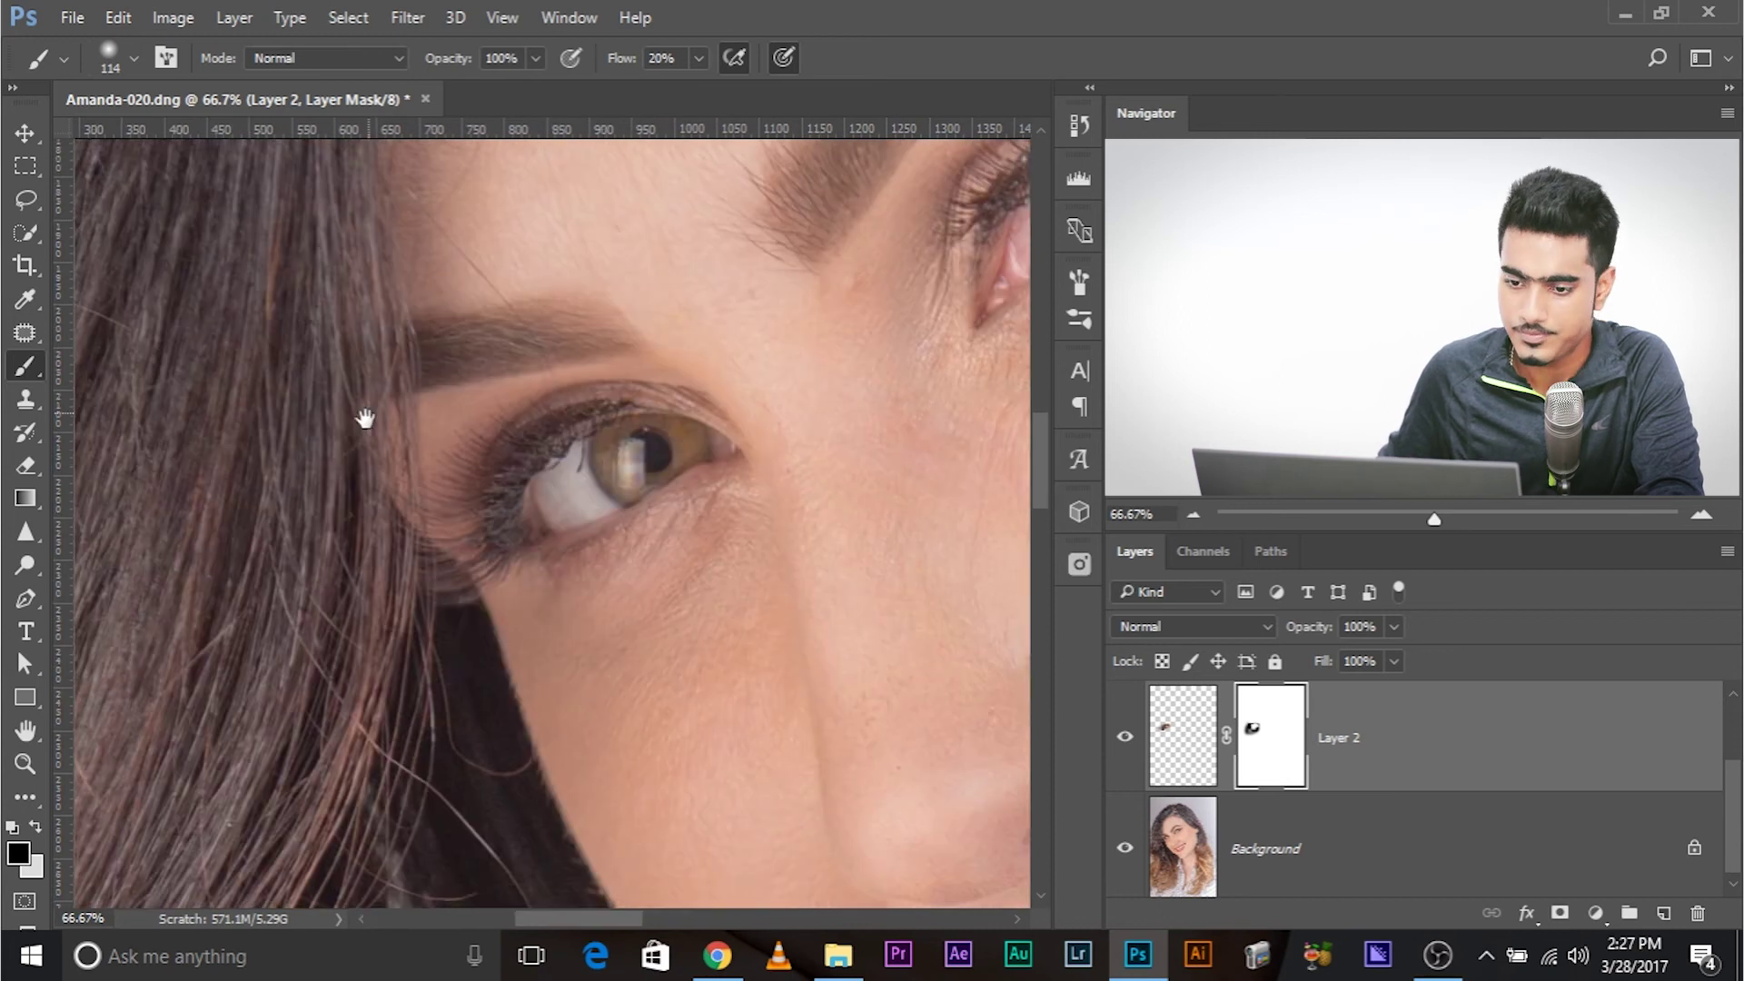
scroll(1269, 766, "up", 1)
- Hide and show Layer 2 twice to compare the enlarged eye with the original
left_click(1123, 848)
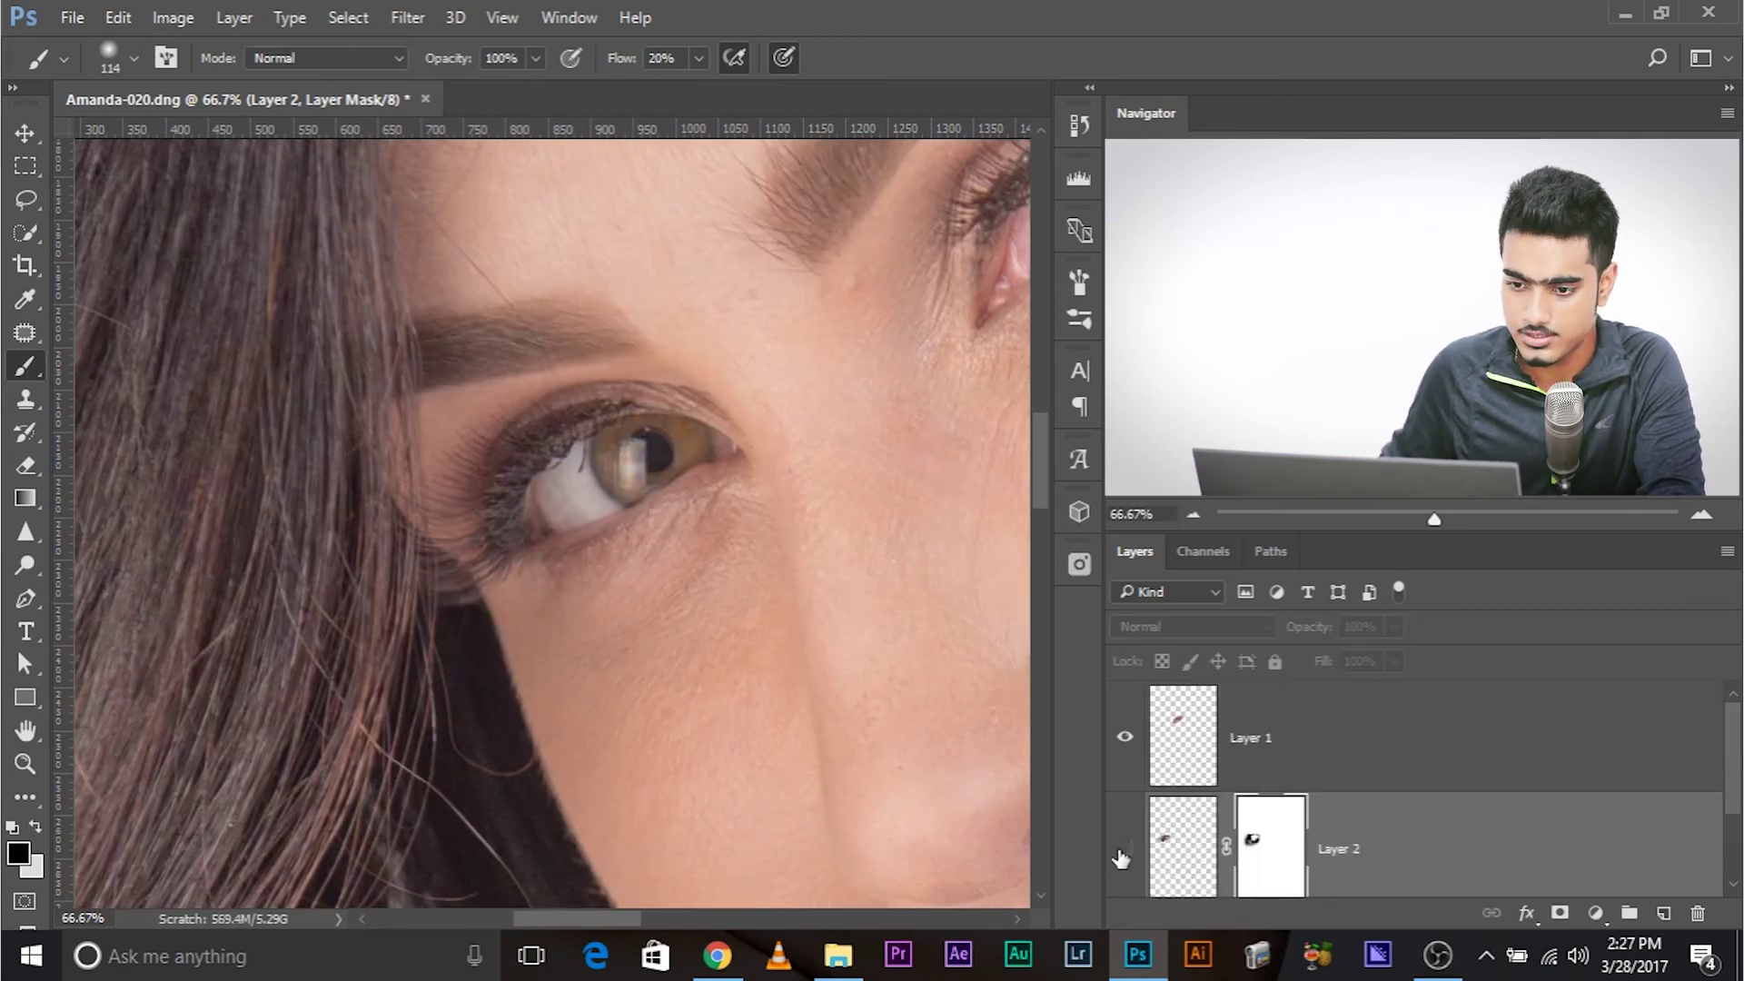
left_click(1124, 848)
left_click(1124, 848)
left_click(1123, 848)
- Zoom out, group Layer 1 and Layer 2 into Group 1, then hide and show Group 1 for a before/after view
key("ctrl+minus")
key("ctrl+minus")
key("ctrl+minus")
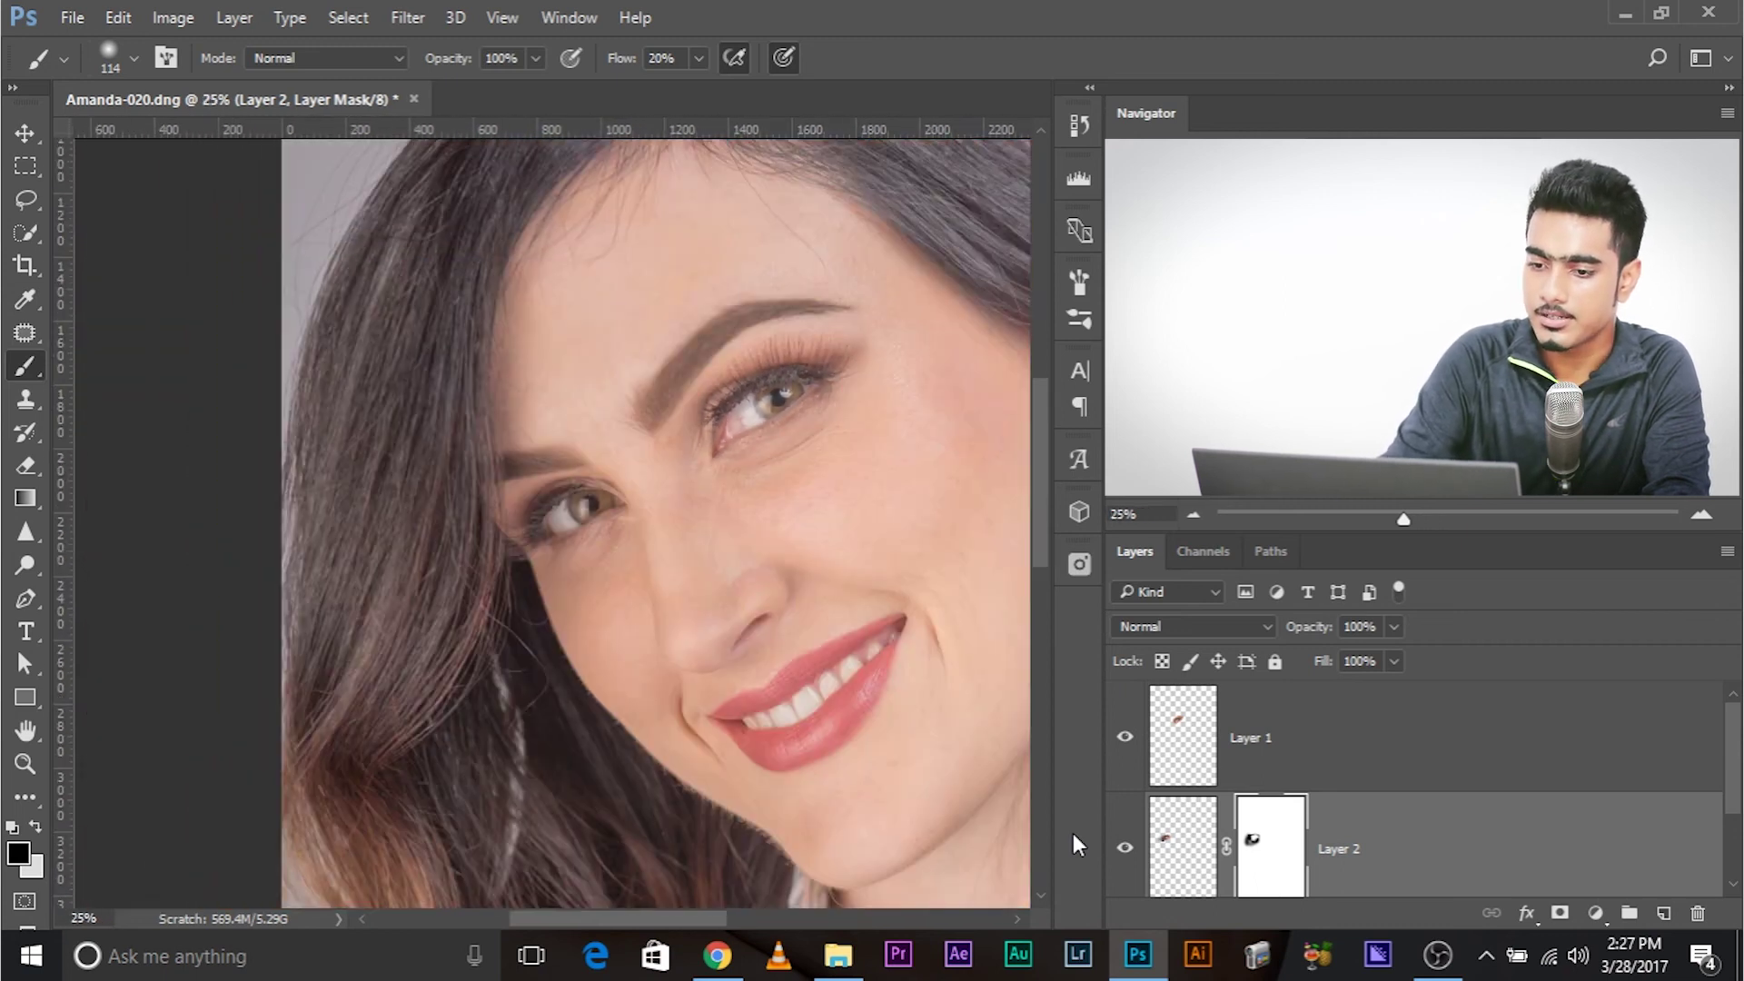
left_click(1384, 756)
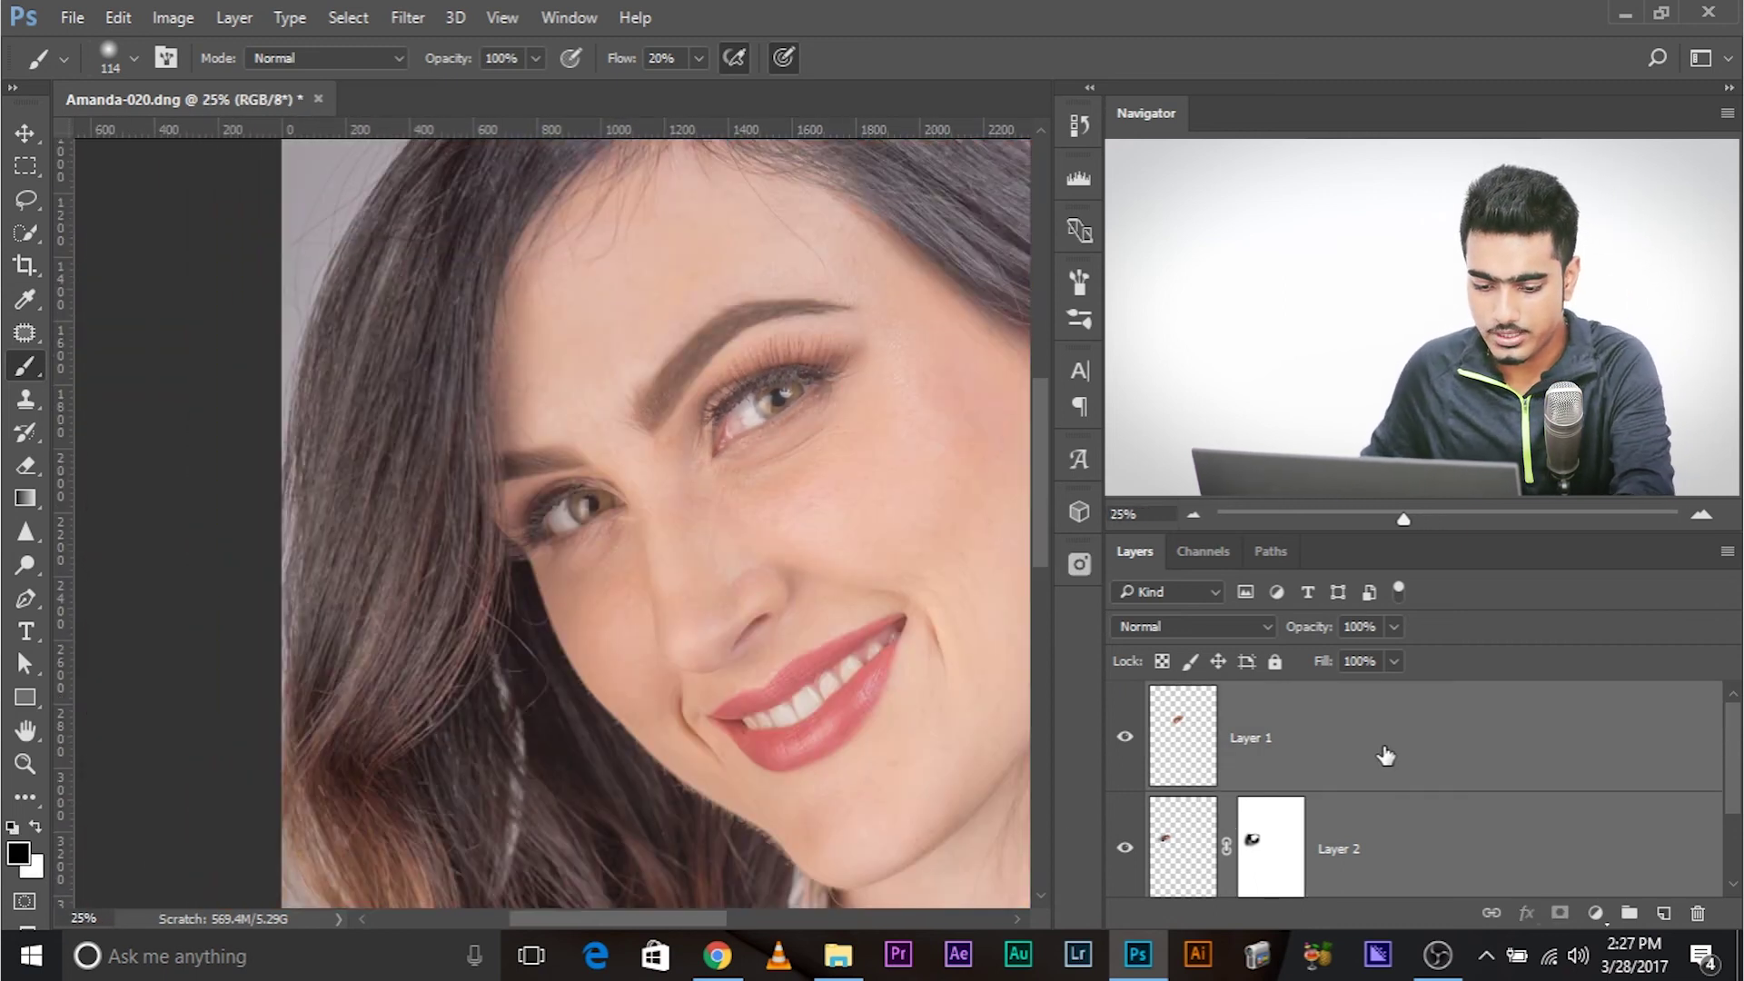
key("ctrl+g")
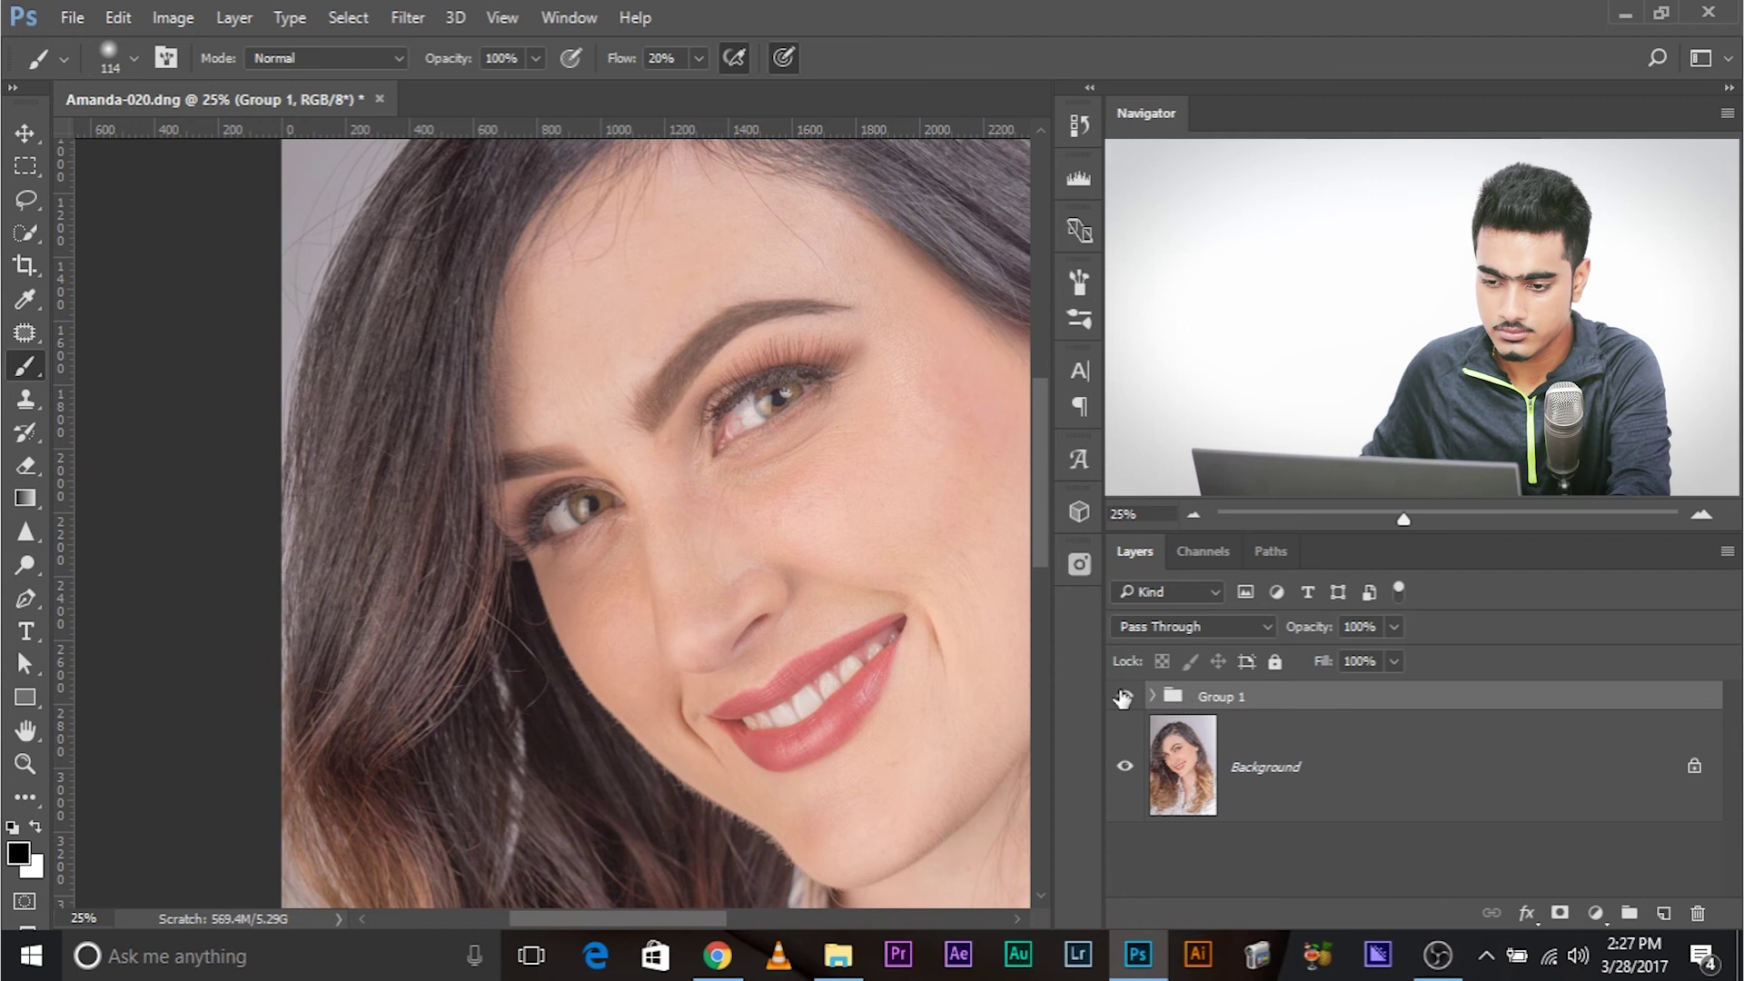
left_click(1125, 697)
left_click(1125, 697)
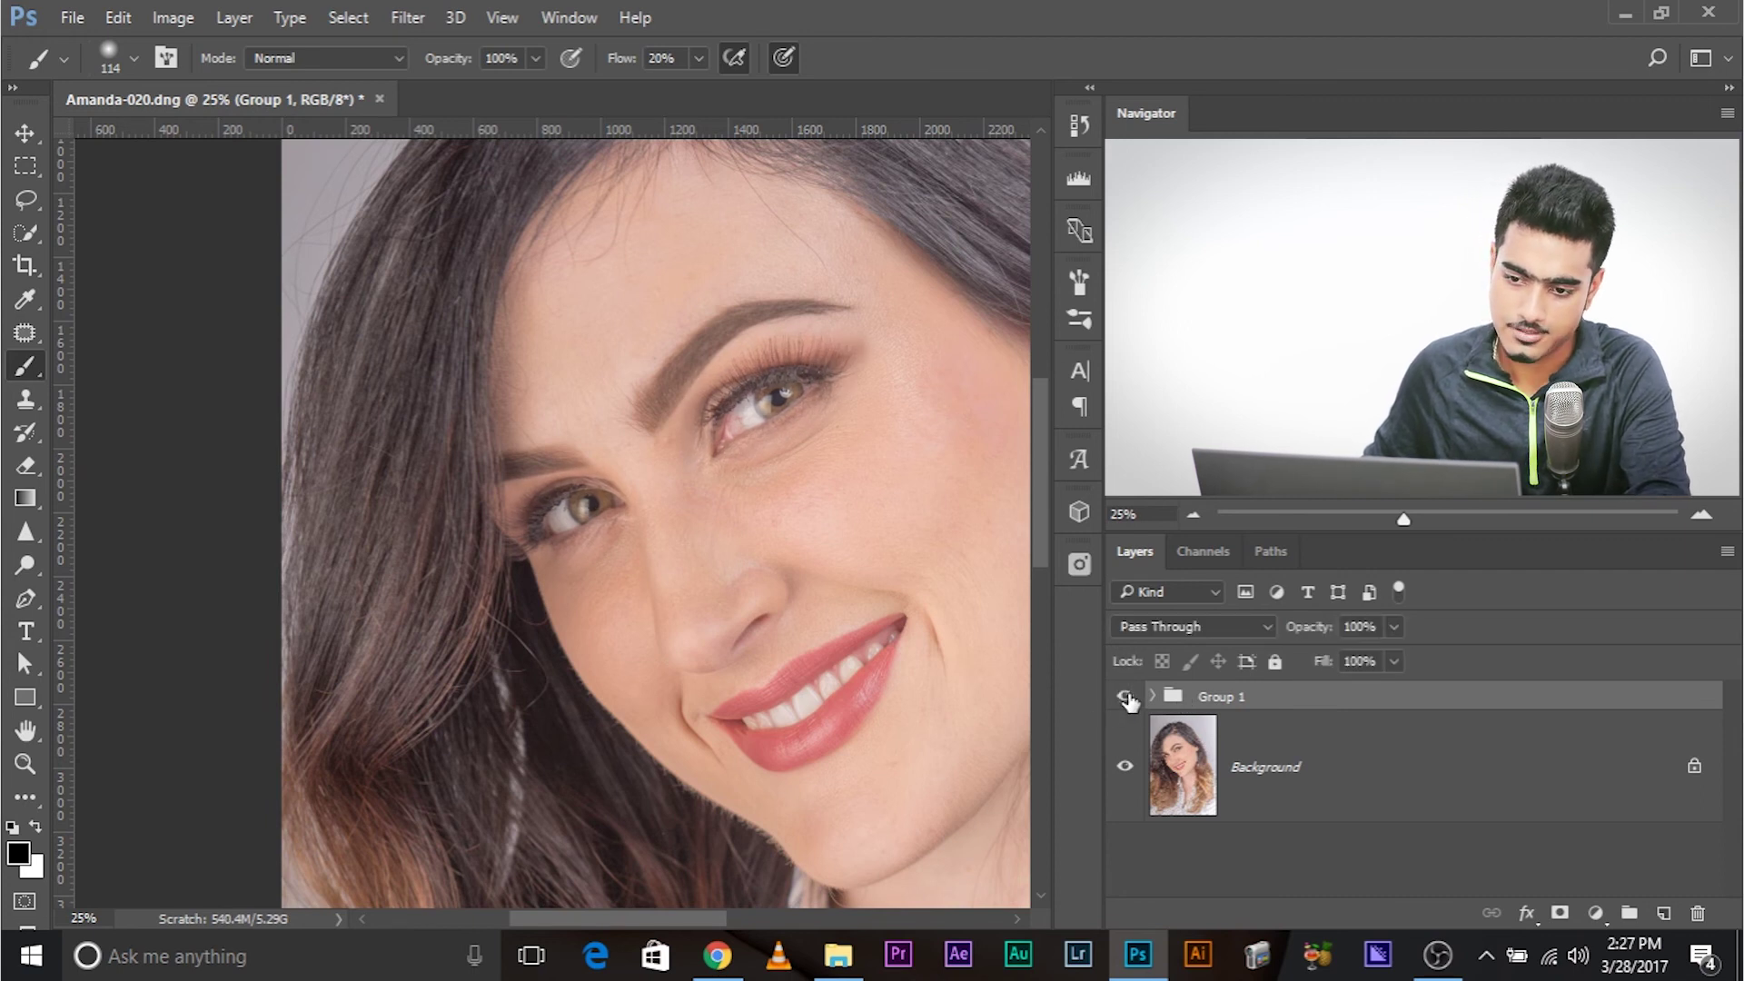